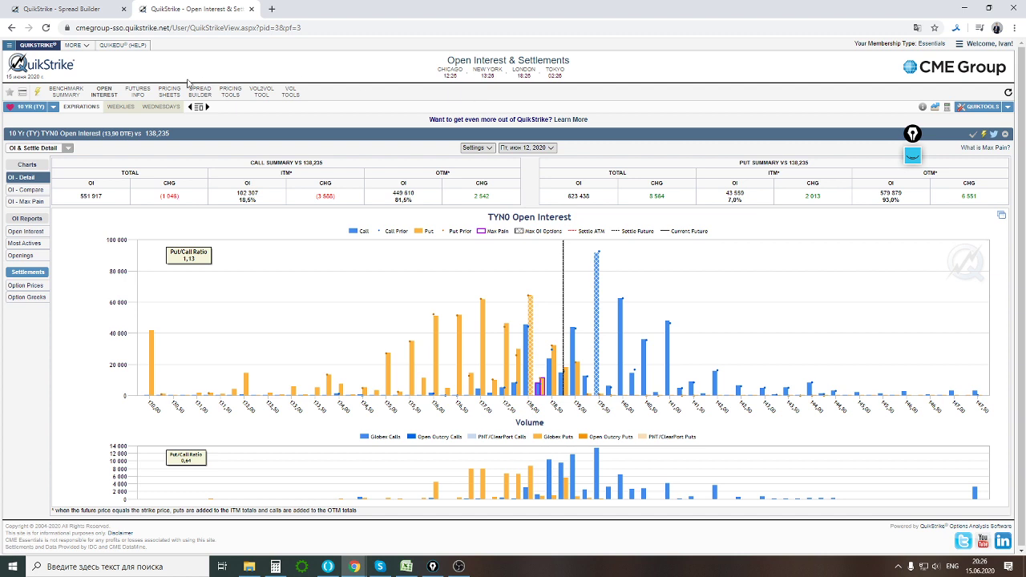
Open the Spread Builder and switch its product to Gold (OG).
{"action": "left_click", "coordinate": [231, 92]}
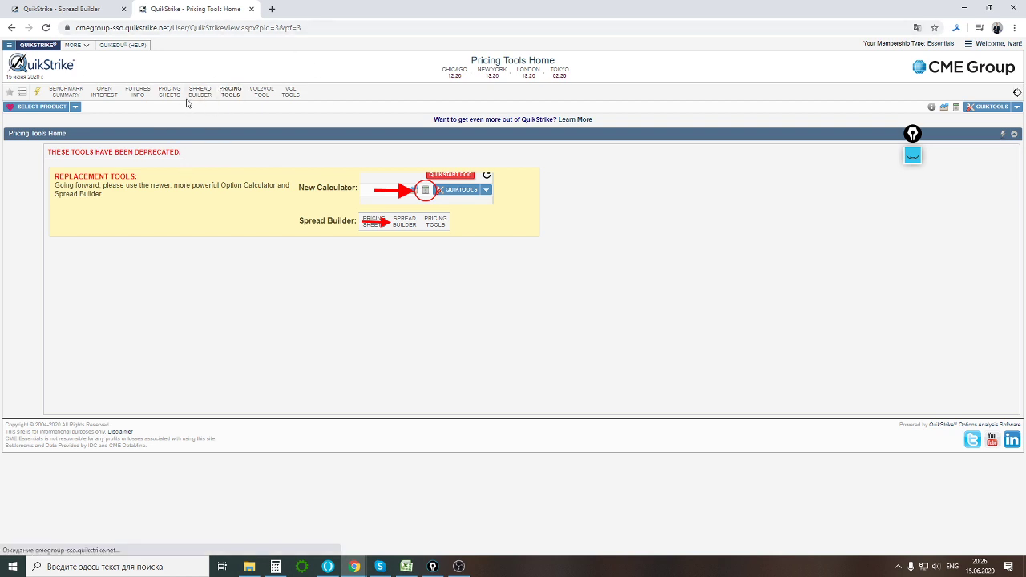
{"action": "left_click", "coordinate": [199, 93]}
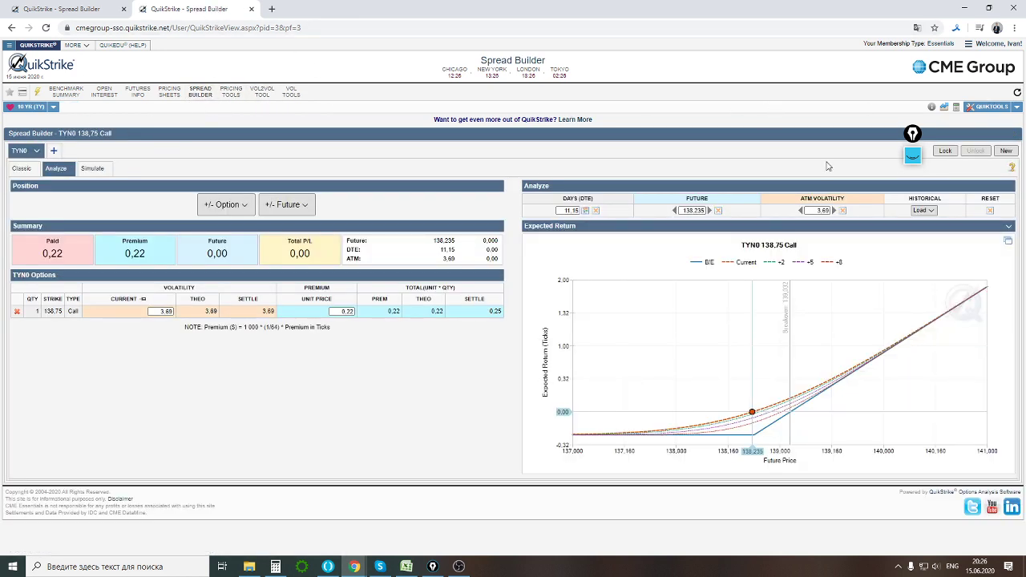
{"action": "left_click", "coordinate": [32, 107]}
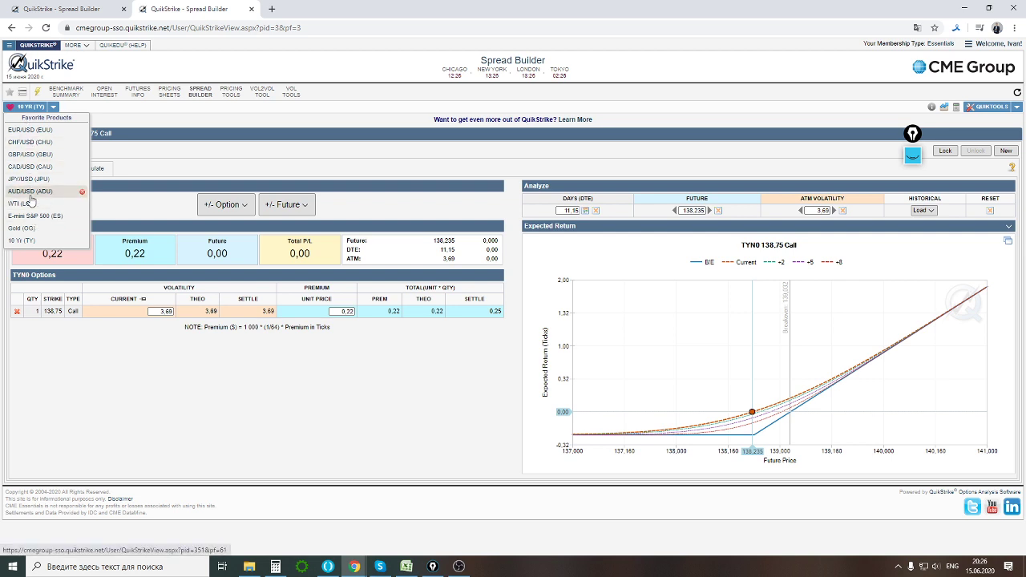
{"action": "left_click", "coordinate": [30, 229]}
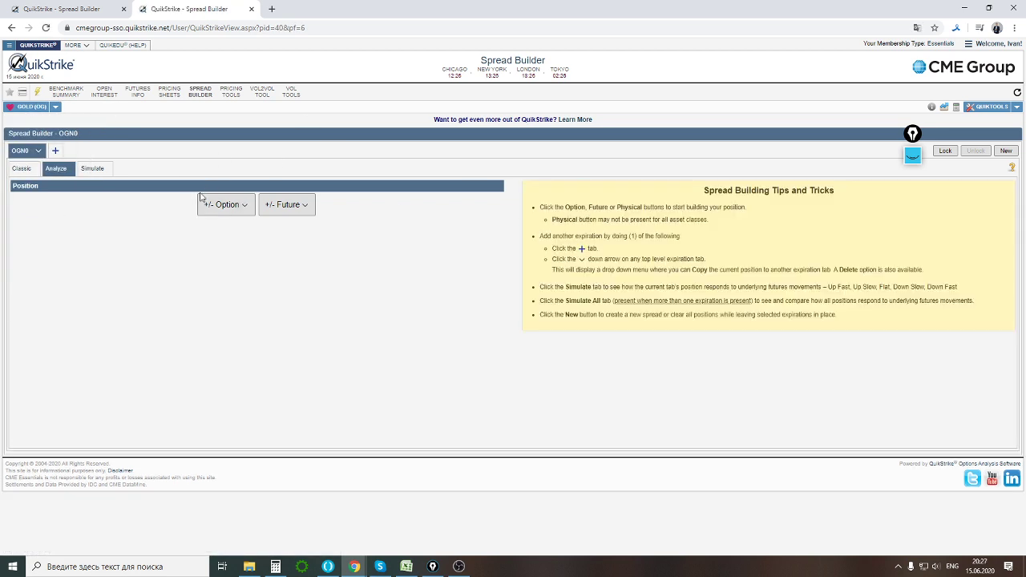
Compare the option Spread Editor in the CME Group and full QuikStrike versions, closing both without adding a position.
{"action": "left_click", "coordinate": [211, 203]}
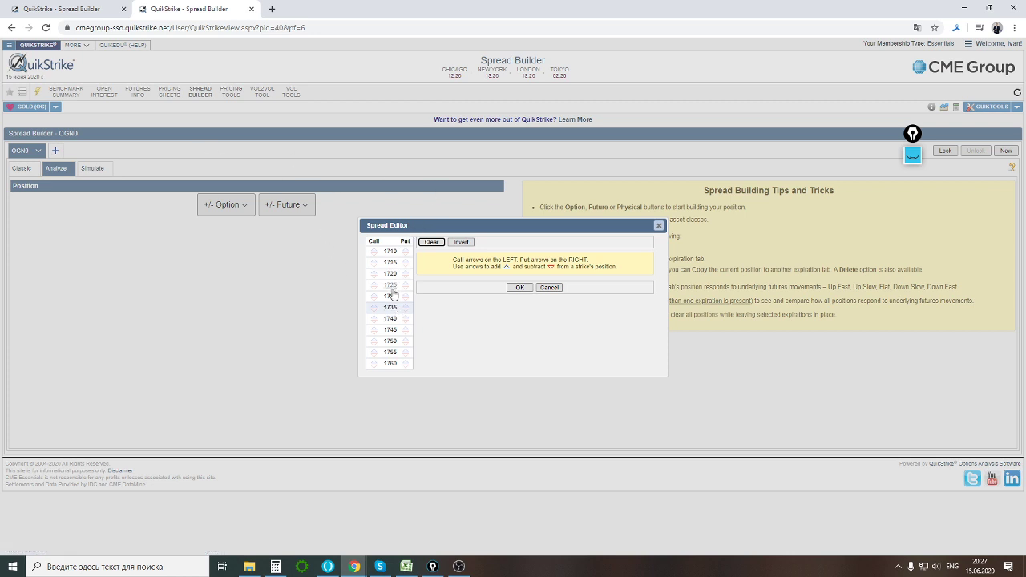
{"action": "left_click", "coordinate": [128, 9]}
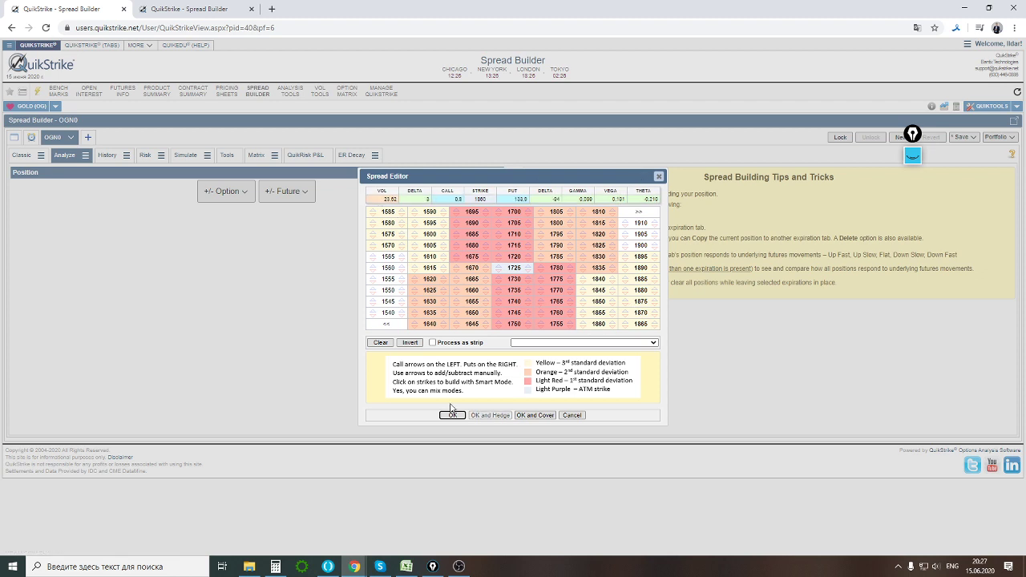
{"action": "left_click", "coordinate": [658, 176]}
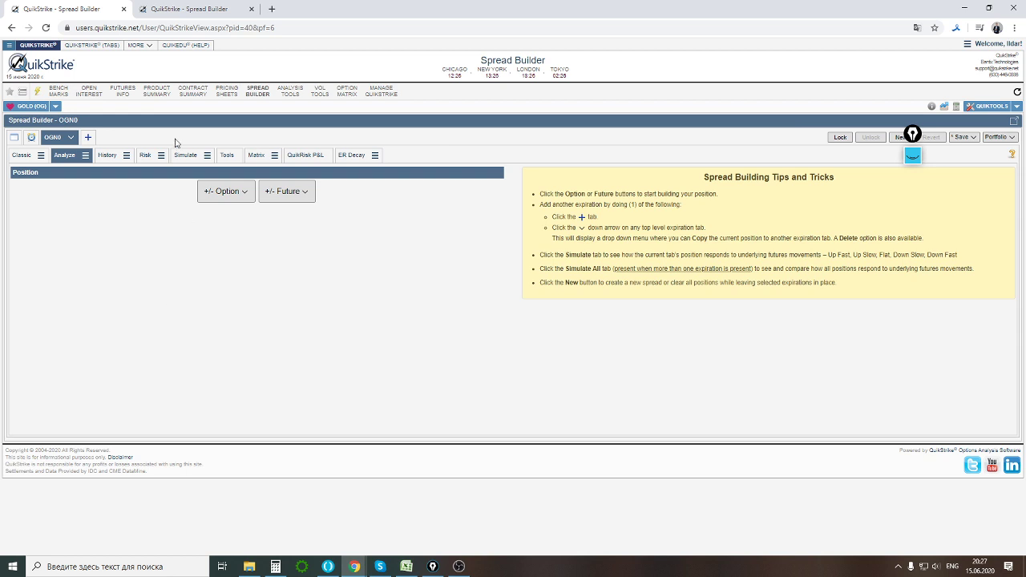
{"action": "left_click", "coordinate": [189, 8]}
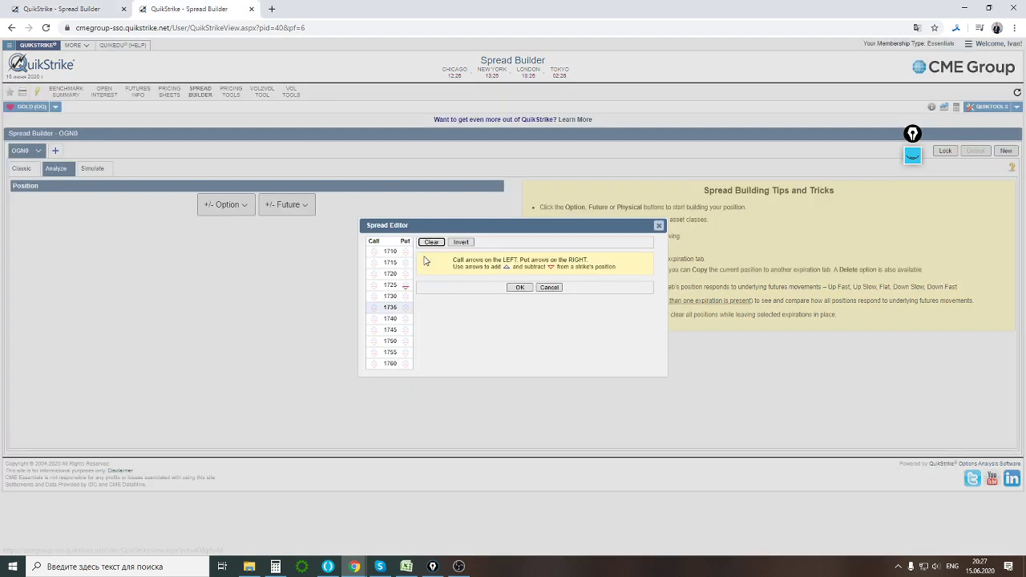
{"action": "left_click", "coordinate": [659, 227]}
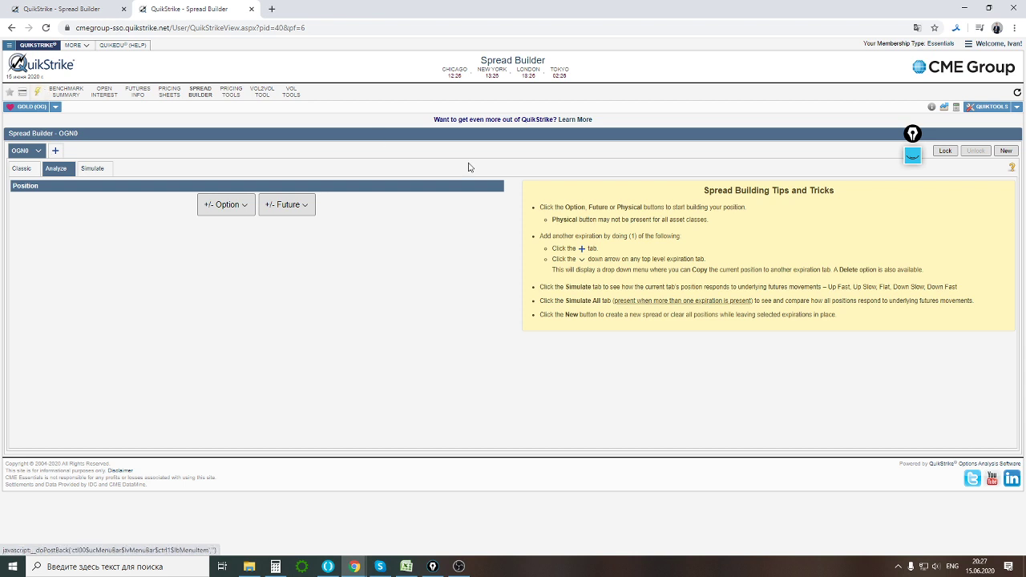
{"action": "left_click_drag", "start_coordinate": [562, 207], "coordinate": [653, 221]}
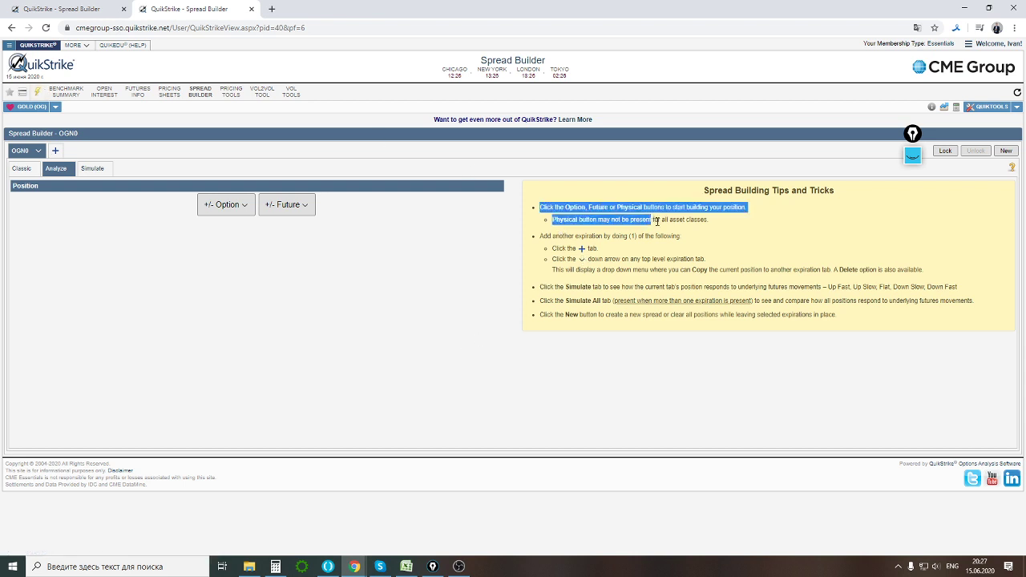
{"action": "left_click", "coordinate": [667, 233]}
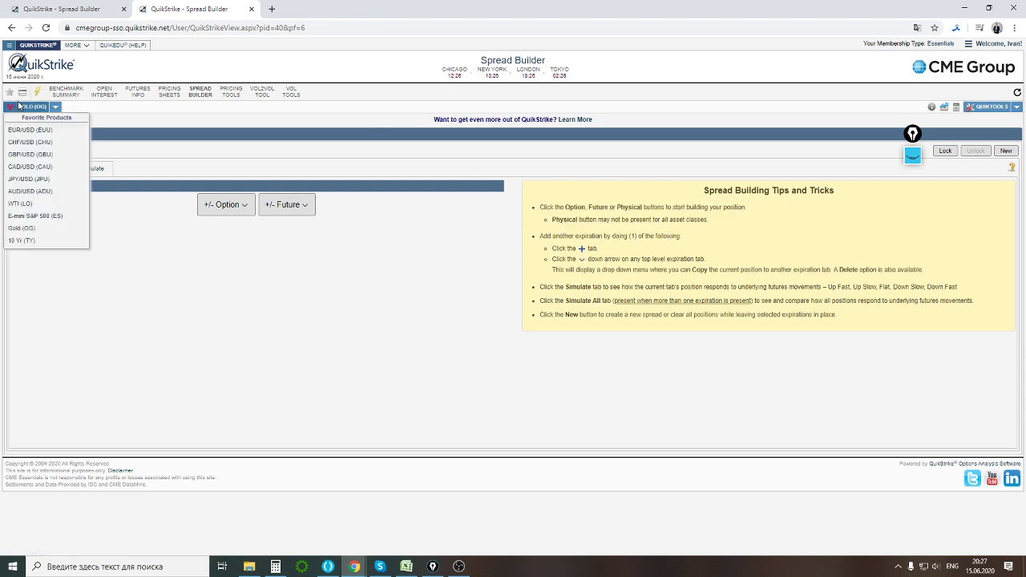
Draw a freehand arrow pointing at Most Actives on Gold's Open Interest page, then erase the annotation and hide the drawing tools.
{"action": "mouse_move", "coordinate": [37, 93]}
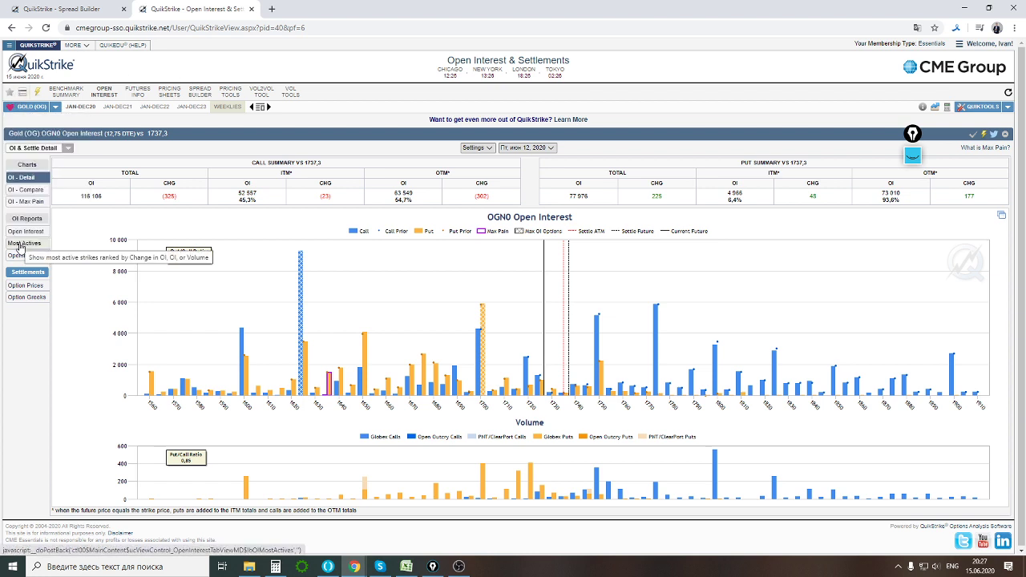
{"action": "left_click", "coordinate": [914, 156]}
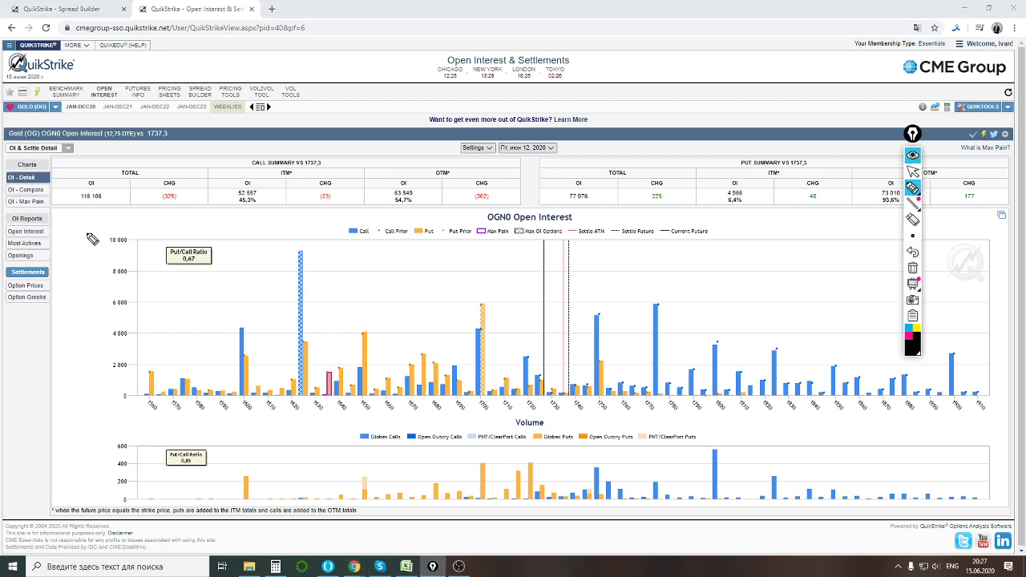
{"action": "mouse_move", "coordinate": [126, 186]}
{"action": "left_mouse_down"}
{"action": "mouse_move", "coordinate": [37, 240]}
{"action": "mouse_move", "coordinate": [60, 237]}
{"action": "left_mouse_up"}
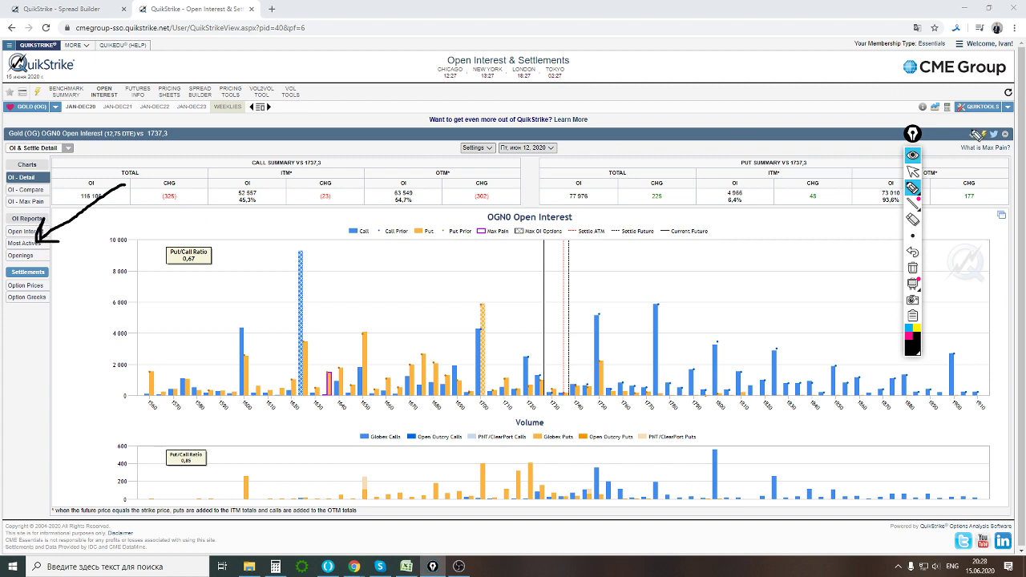
{"action": "left_click", "coordinate": [912, 268]}
{"action": "left_click", "coordinate": [912, 156]}
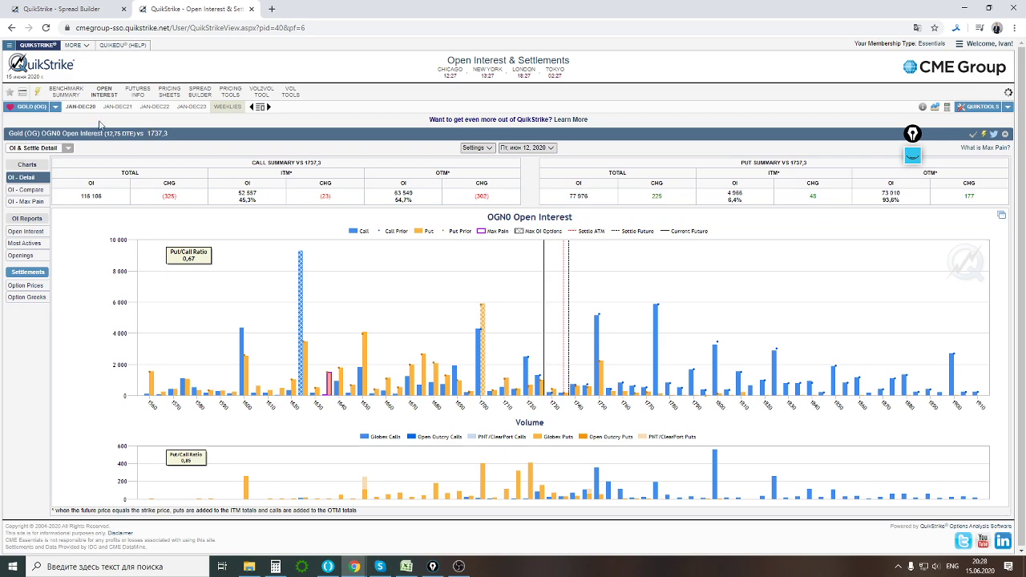
Open the Most Actives report for Gold OGN0 and look over its comparison date setting.
{"action": "left_click", "coordinate": [18, 244]}
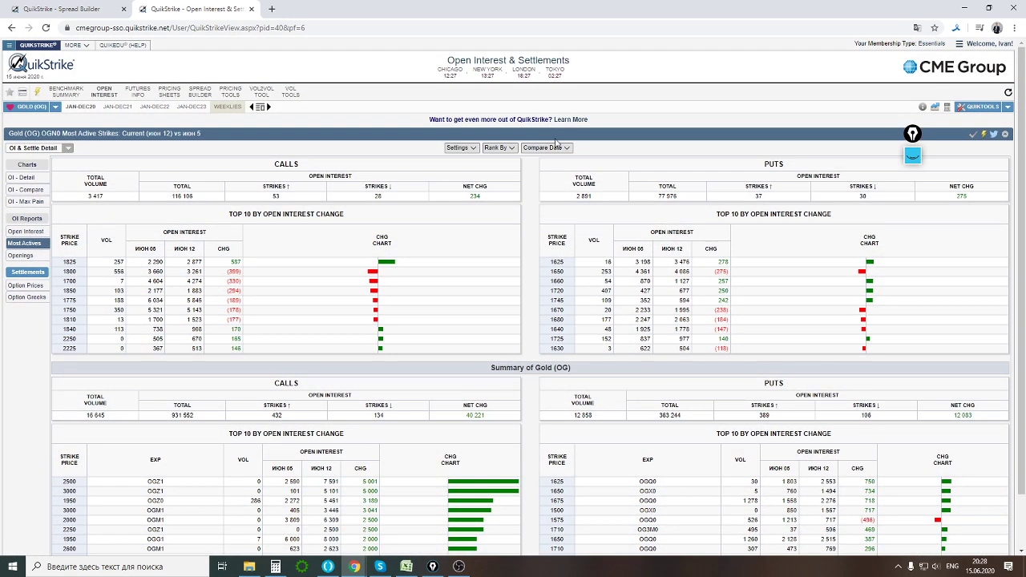
{"action": "left_click", "coordinate": [550, 147]}
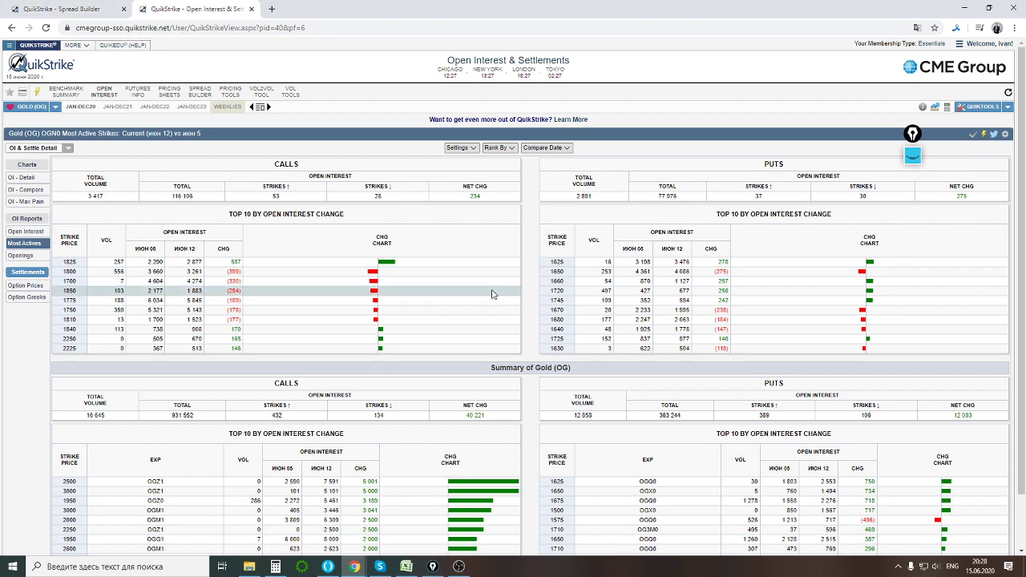
{"action": "left_click", "coordinate": [272, 9]}
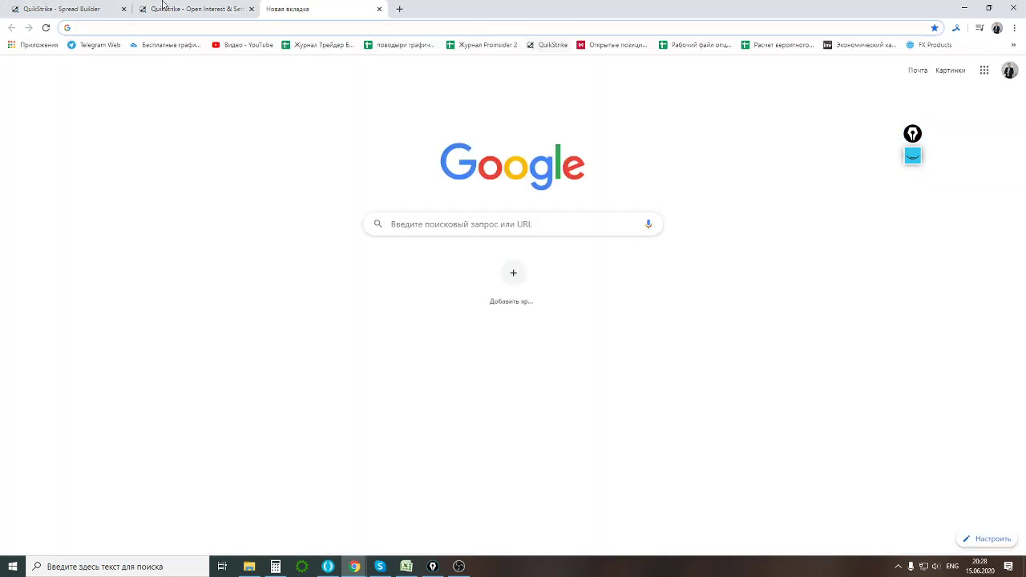
{"action": "left_click", "coordinate": [163, 7]}
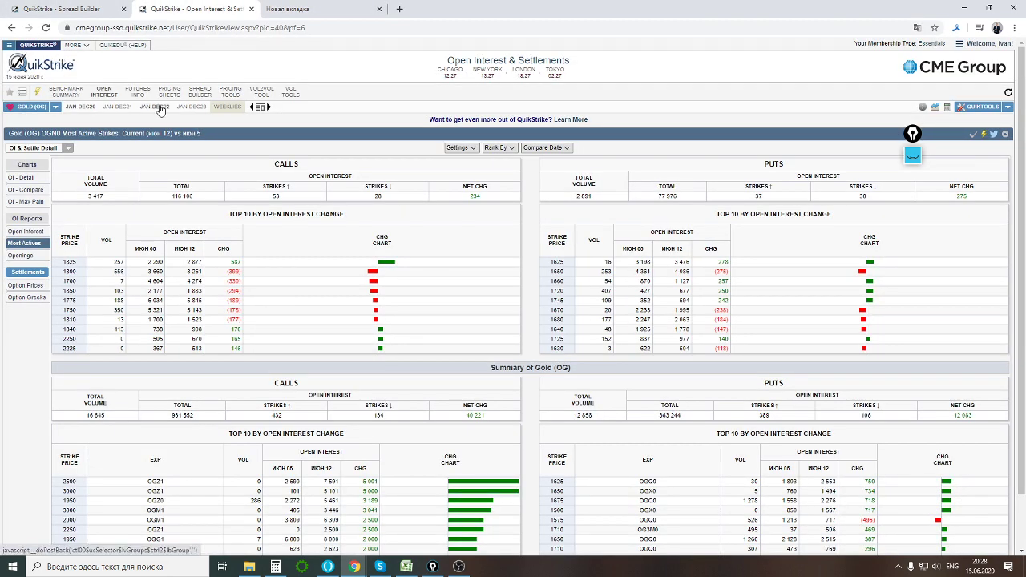
On the full version's Gold pricing sheet, mark the 1725 strike with its call and put prices, sketch price moves both ways, and erase the marks.
{"action": "key", "text": "ctrl+shift+Tab"}
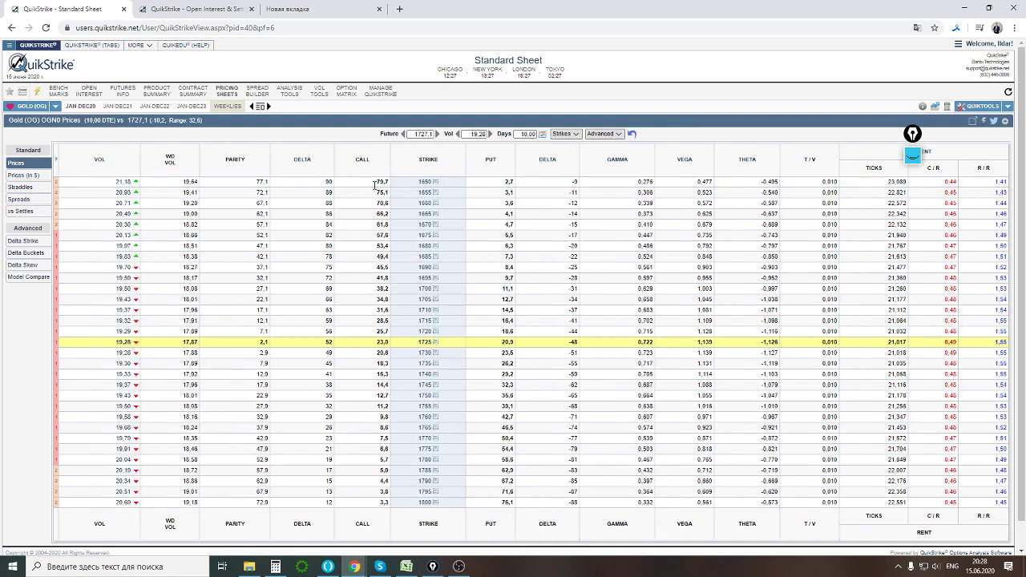
{"action": "left_click", "coordinate": [912, 154]}
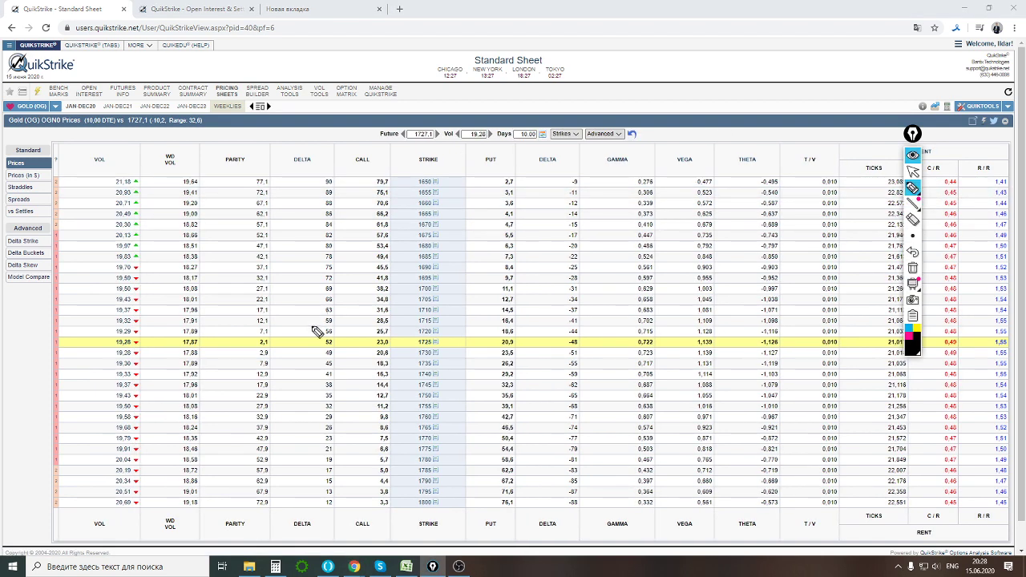
{"action": "mouse_move", "coordinate": [439, 340]}
{"action": "left_mouse_down"}
{"action": "mouse_move", "coordinate": [401, 348]}
{"action": "mouse_move", "coordinate": [452, 355]}
{"action": "mouse_move", "coordinate": [425, 334]}
{"action": "left_mouse_up"}
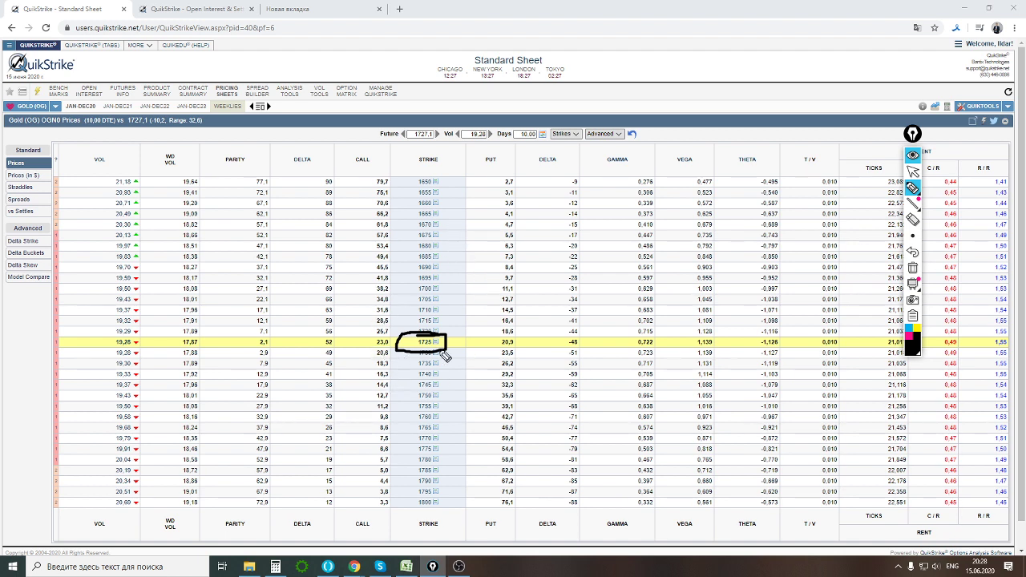
{"action": "mouse_move", "coordinate": [501, 338]}
{"action": "left_mouse_down"}
{"action": "mouse_move", "coordinate": [518, 340]}
{"action": "mouse_move", "coordinate": [486, 343]}
{"action": "left_mouse_up"}
{"action": "mouse_move", "coordinate": [392, 351]}
{"action": "left_mouse_down"}
{"action": "mouse_move", "coordinate": [371, 352]}
{"action": "mouse_move", "coordinate": [372, 338]}
{"action": "left_mouse_up"}
{"action": "mouse_move", "coordinate": [432, 337]}
{"action": "left_mouse_down"}
{"action": "mouse_move", "coordinate": [455, 223]}
{"action": "mouse_move", "coordinate": [446, 233]}
{"action": "left_mouse_up"}
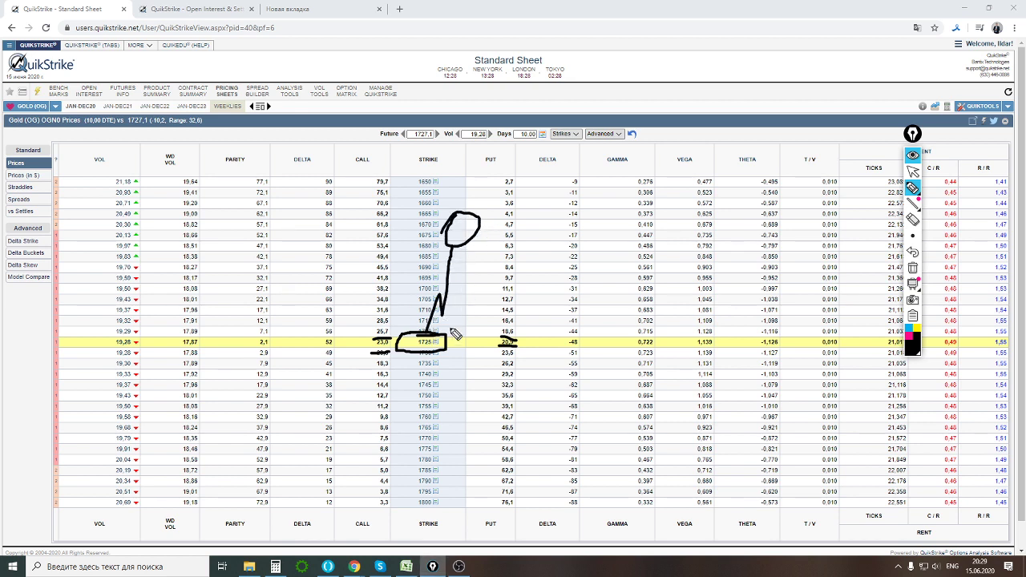
{"action": "left_click_drag", "start_coordinate": [427, 343], "coordinate": [457, 437]}
{"action": "left_click", "coordinate": [913, 267]}
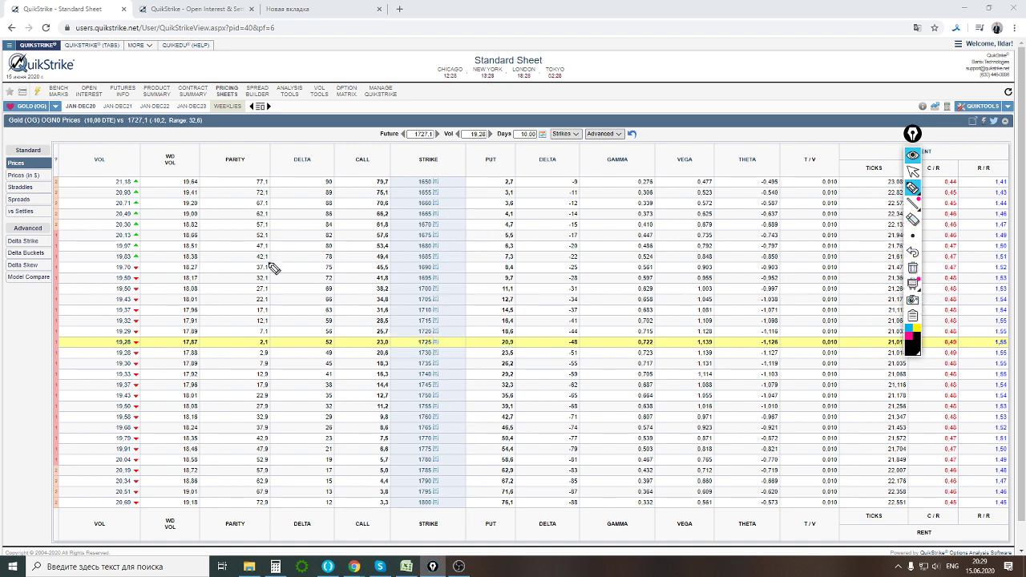
Mark the first standard deviation limits, box the 1650–1670 puts and 1765–1790 calls, underline the 1730 call, and erase all annotations.
{"action": "left_click_drag", "start_coordinate": [48, 228], "coordinate": [65, 229]}
{"action": "left_click_drag", "start_coordinate": [51, 465], "coordinate": [64, 470]}
{"action": "mouse_move", "coordinate": [496, 171]}
{"action": "left_mouse_down"}
{"action": "mouse_move", "coordinate": [494, 213]}
{"action": "mouse_move", "coordinate": [518, 236]}
{"action": "mouse_move", "coordinate": [531, 184]}
{"action": "mouse_move", "coordinate": [495, 172]}
{"action": "left_mouse_up"}
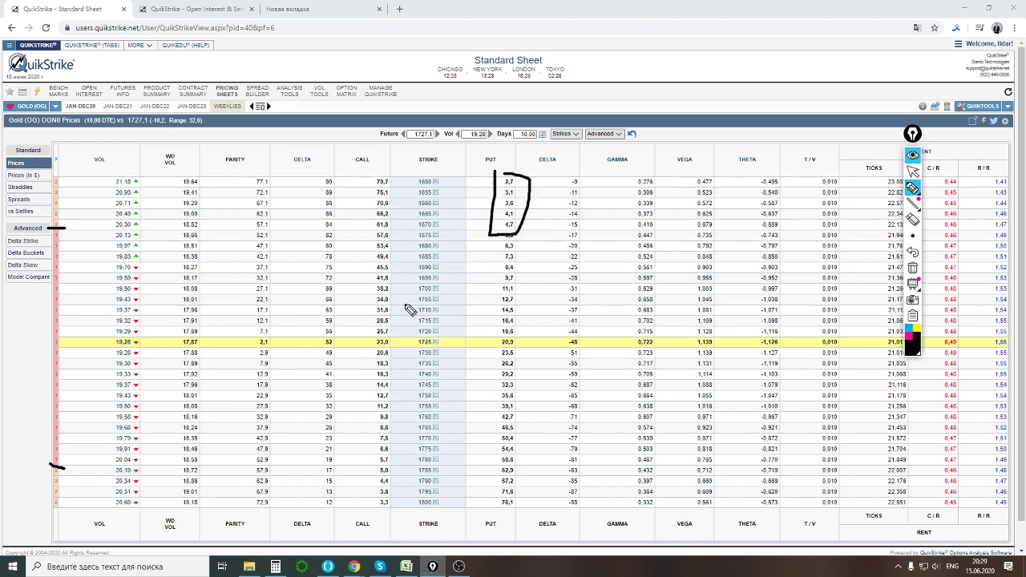
{"action": "mouse_move", "coordinate": [374, 417]}
{"action": "left_mouse_down"}
{"action": "mouse_move", "coordinate": [381, 496]}
{"action": "mouse_move", "coordinate": [374, 419]}
{"action": "mouse_move", "coordinate": [362, 417]}
{"action": "left_mouse_up"}
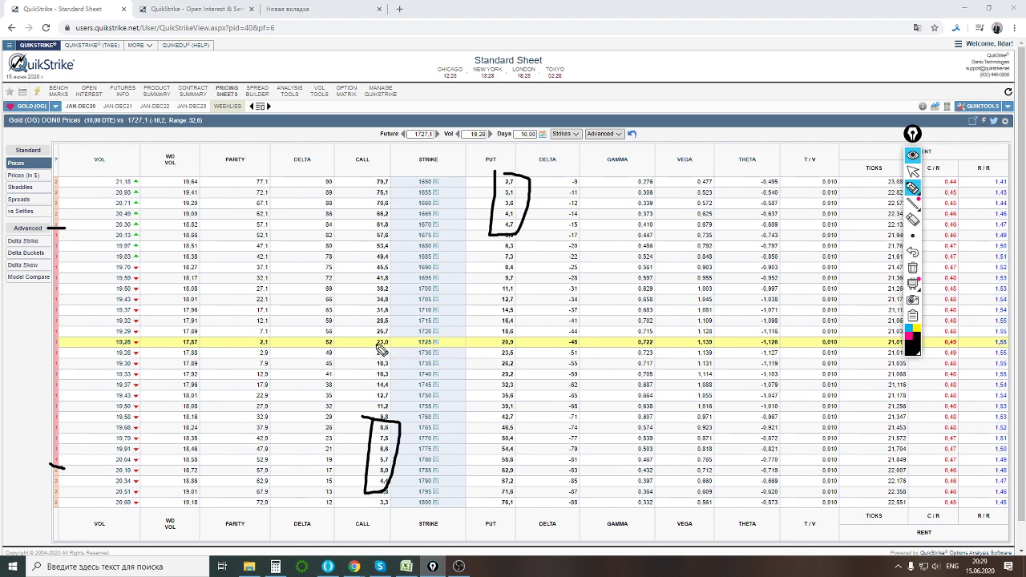
{"action": "left_click_drag", "start_coordinate": [369, 352], "coordinate": [429, 352]}
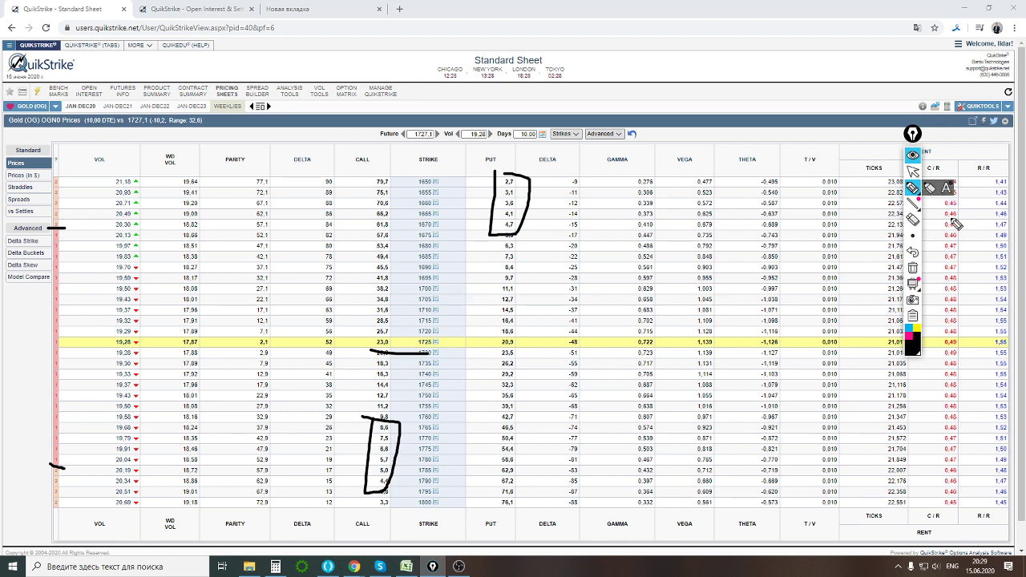
{"action": "left_click", "coordinate": [913, 268]}
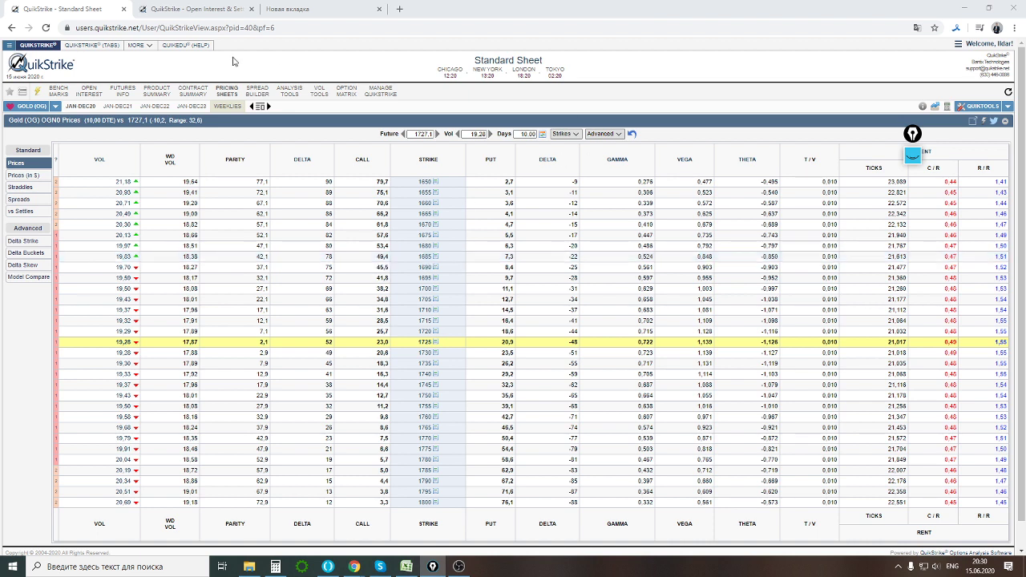
Open the Gold OGN0 pricing sheet in the CME Group version, show all strikes, and look through the table.
{"action": "left_click", "coordinate": [195, 9]}
{"action": "scroll", "coordinate": [437, 240], "scroll_direction": "down", "scroll_amount": 2}
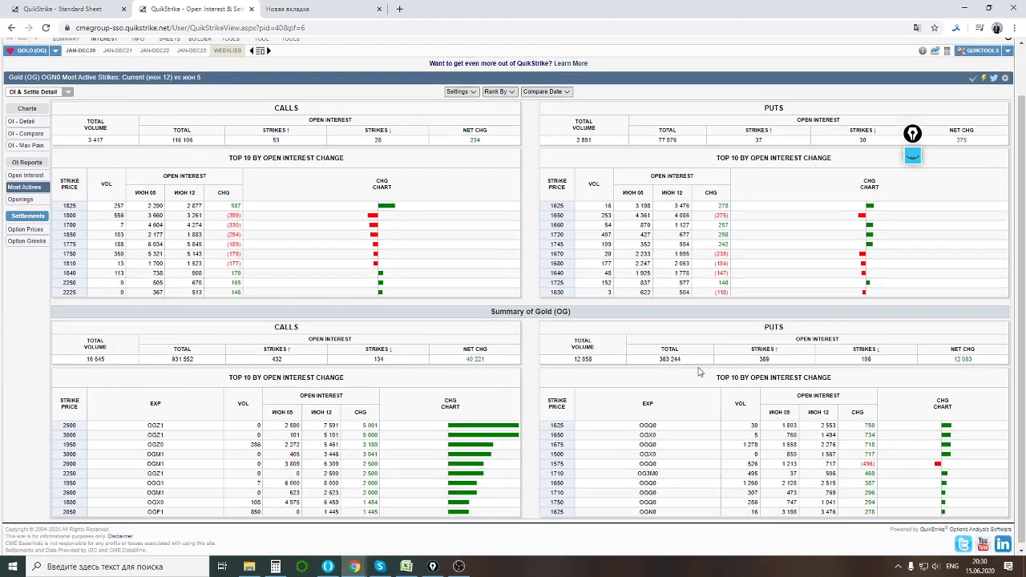
{"action": "scroll", "coordinate": [442, 360], "scroll_direction": "up", "scroll_amount": 2}
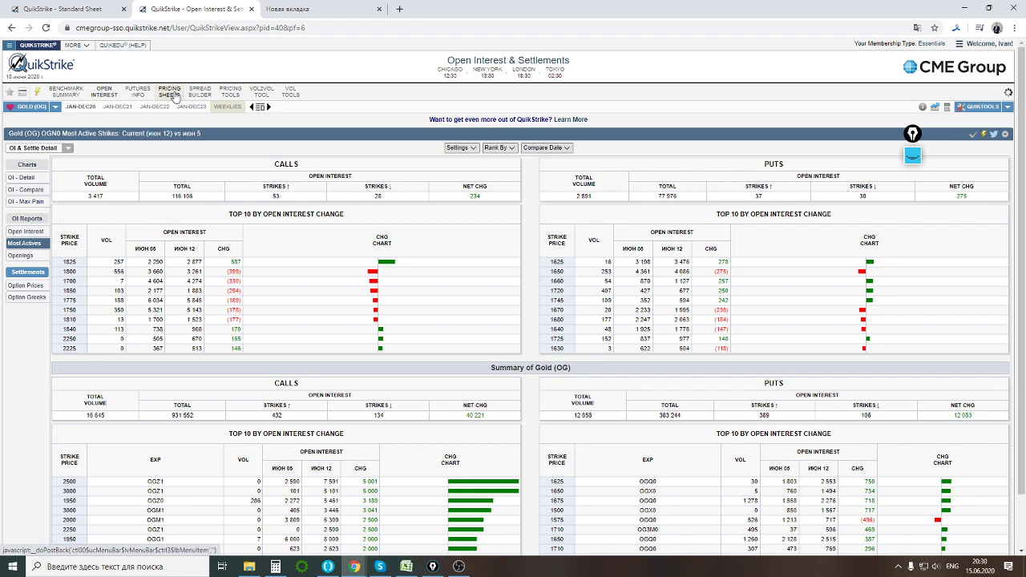
{"action": "left_click", "coordinate": [175, 94]}
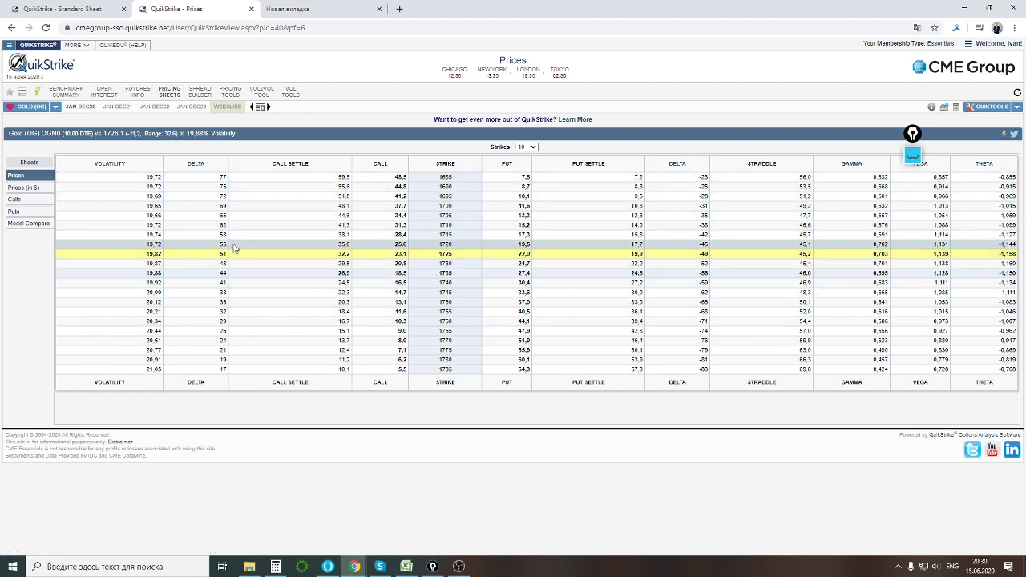
{"action": "left_click", "coordinate": [533, 148]}
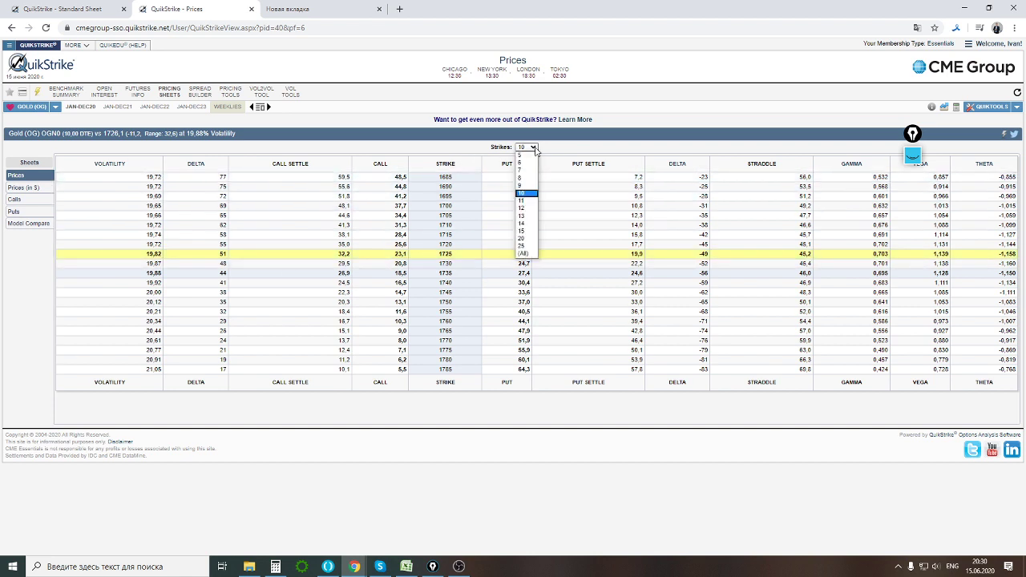
{"action": "left_click", "coordinate": [524, 253]}
{"action": "mouse_move", "coordinate": [268, 287]}
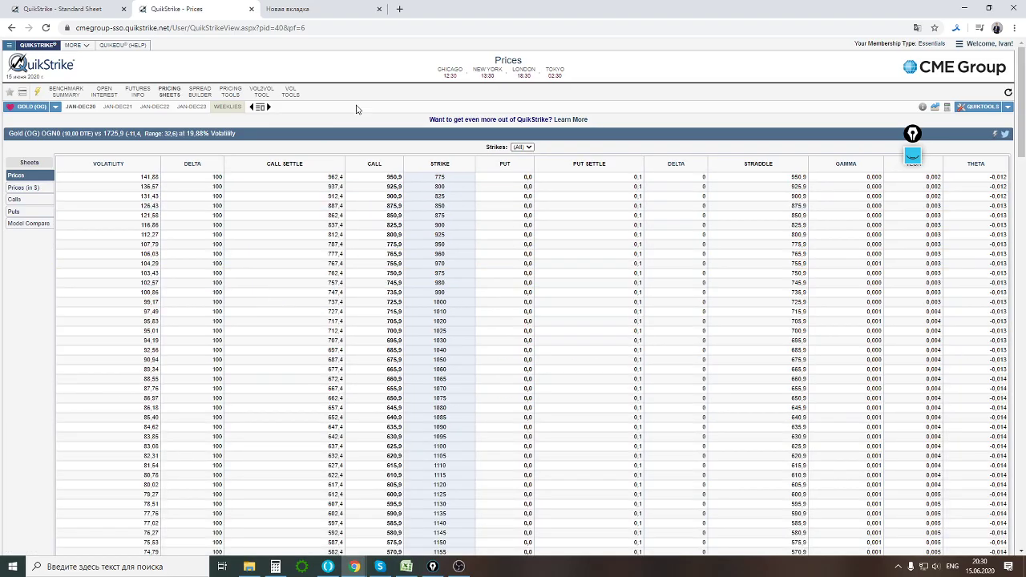
{"action": "scroll", "coordinate": [347, 303], "scroll_direction": "down", "scroll_amount": 10}
{"action": "scroll", "coordinate": [347, 302], "scroll_direction": "down", "scroll_amount": 15}
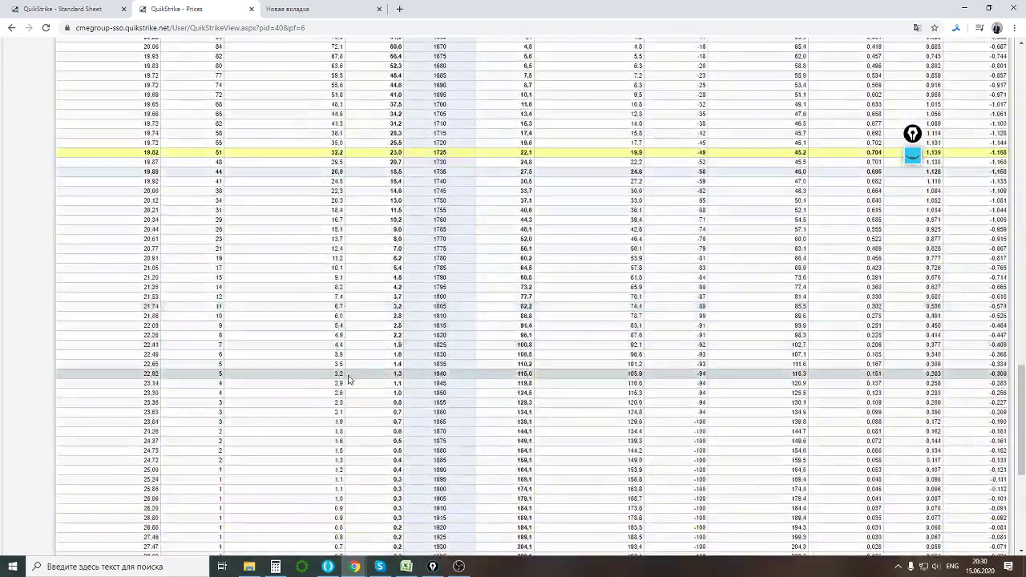
{"action": "scroll", "coordinate": [348, 379], "scroll_direction": "up", "scroll_amount": 8}
{"action": "scroll", "coordinate": [347, 379], "scroll_direction": "up", "scroll_amount": 15}
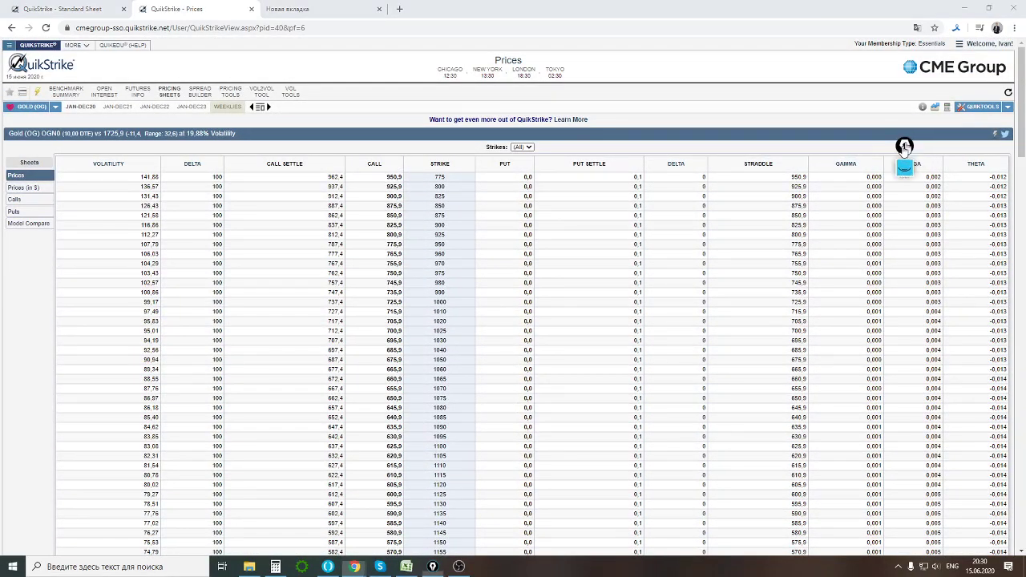
On the Gold pricing sheet, box the Strike heading and draw arrows to the Call and Put headings with the annotation pen.
{"action": "left_click", "coordinate": [388, 377]}
{"action": "mouse_move", "coordinate": [463, 155]}
{"action": "left_mouse_down"}
{"action": "mouse_move", "coordinate": [418, 155]}
{"action": "mouse_move", "coordinate": [469, 177]}
{"action": "mouse_move", "coordinate": [461, 154]}
{"action": "left_mouse_up"}
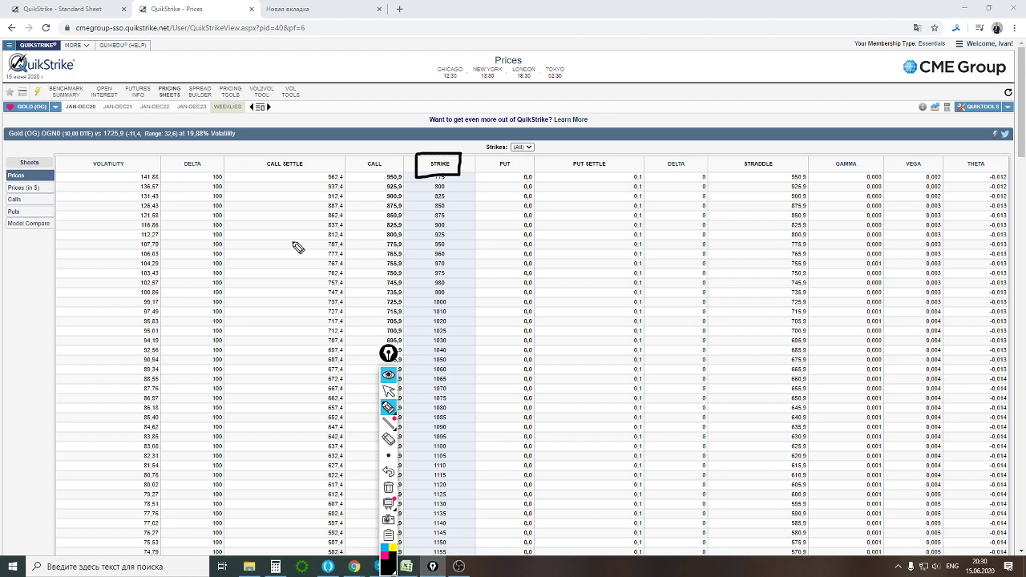
{"action": "left_click_drag", "start_coordinate": [397, 87], "coordinate": [378, 143]}
{"action": "left_click_drag", "start_coordinate": [388, 128], "coordinate": [379, 129]}
{"action": "mouse_move", "coordinate": [491, 90]}
{"action": "left_mouse_down"}
{"action": "mouse_move", "coordinate": [496, 160]}
{"action": "mouse_move", "coordinate": [510, 145]}
{"action": "left_mouse_up"}
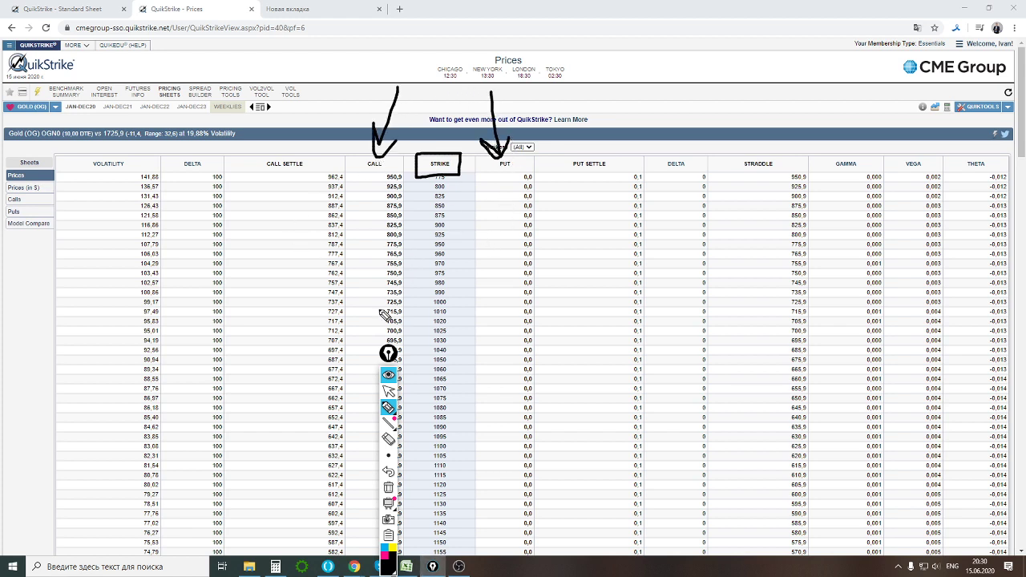
{"action": "mouse_move", "coordinate": [390, 354]}
{"action": "left_mouse_down"}
{"action": "mouse_move", "coordinate": [900, 238]}
{"action": "mouse_move", "coordinate": [853, 264]}
{"action": "left_mouse_up"}
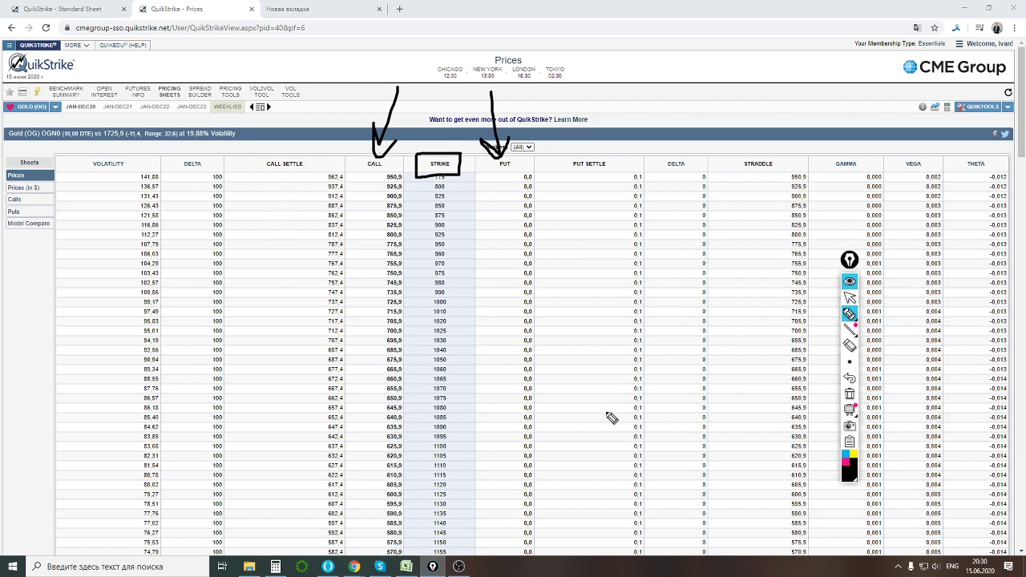
Sketch two adjoining candles, shade the lower one green and the upper one magenta, and mark the level where they meet.
{"action": "mouse_move", "coordinate": [579, 406]}
{"action": "left_mouse_down"}
{"action": "mouse_move", "coordinate": [576, 321]}
{"action": "mouse_move", "coordinate": [622, 318]}
{"action": "mouse_move", "coordinate": [622, 406]}
{"action": "mouse_move", "coordinate": [584, 404]}
{"action": "left_mouse_up"}
{"action": "mouse_move", "coordinate": [621, 317]}
{"action": "left_mouse_down"}
{"action": "mouse_move", "coordinate": [623, 253]}
{"action": "mouse_move", "coordinate": [654, 308]}
{"action": "mouse_move", "coordinate": [619, 315]}
{"action": "left_mouse_up"}
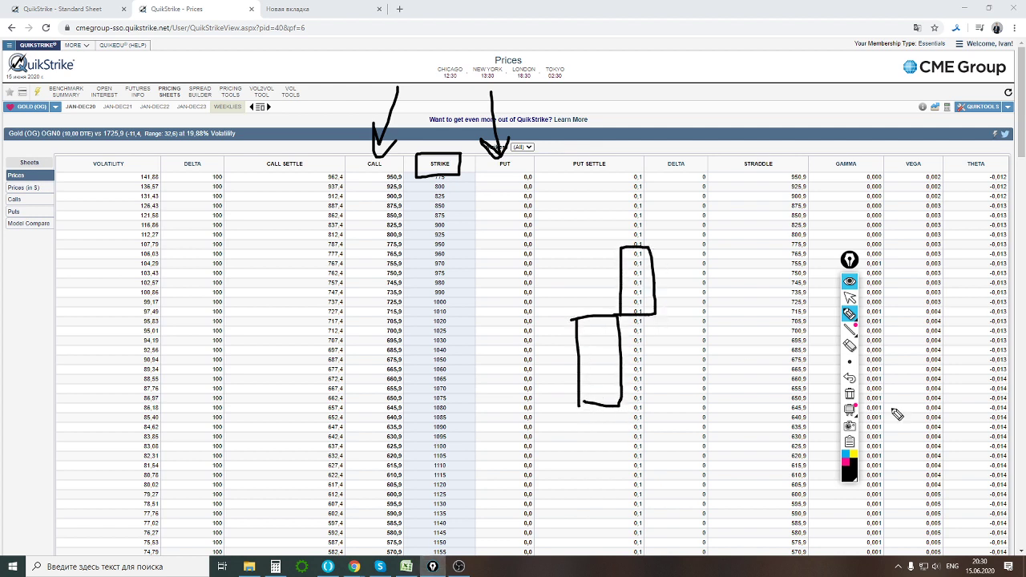
{"action": "left_click", "coordinate": [850, 466]}
{"action": "left_click", "coordinate": [869, 362]}
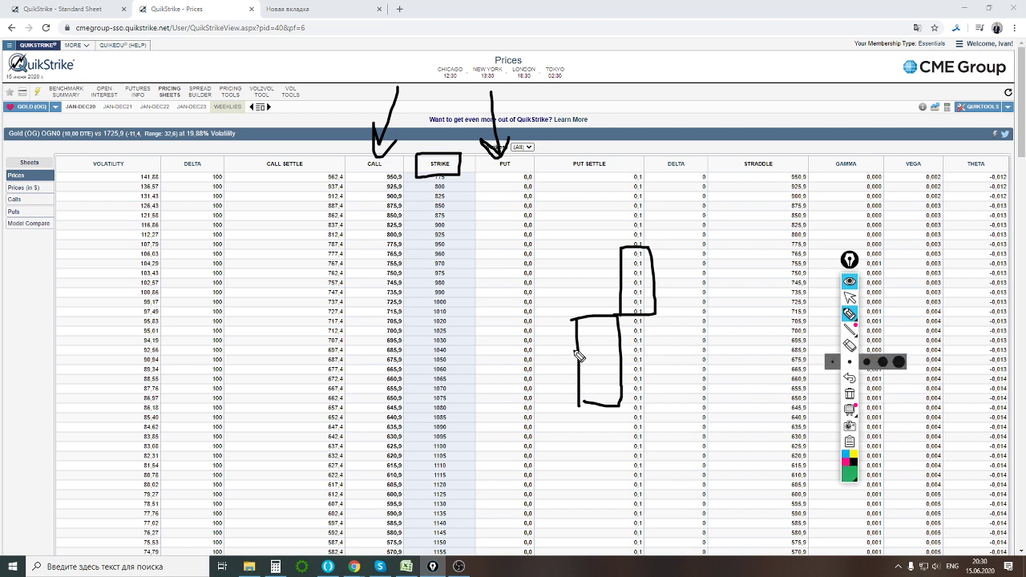
{"action": "mouse_move", "coordinate": [585, 329]}
{"action": "left_mouse_down"}
{"action": "mouse_move", "coordinate": [607, 332]}
{"action": "mouse_move", "coordinate": [605, 381]}
{"action": "left_mouse_up"}
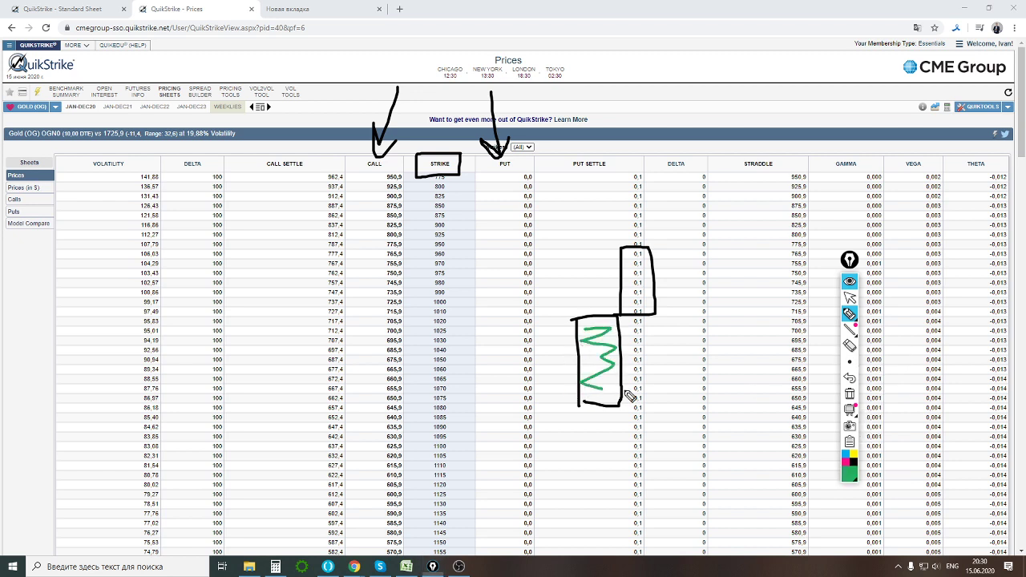
{"action": "left_click", "coordinate": [847, 462]}
{"action": "left_click_drag", "start_coordinate": [638, 306], "coordinate": [638, 263]}
{"action": "left_click", "coordinate": [854, 462]}
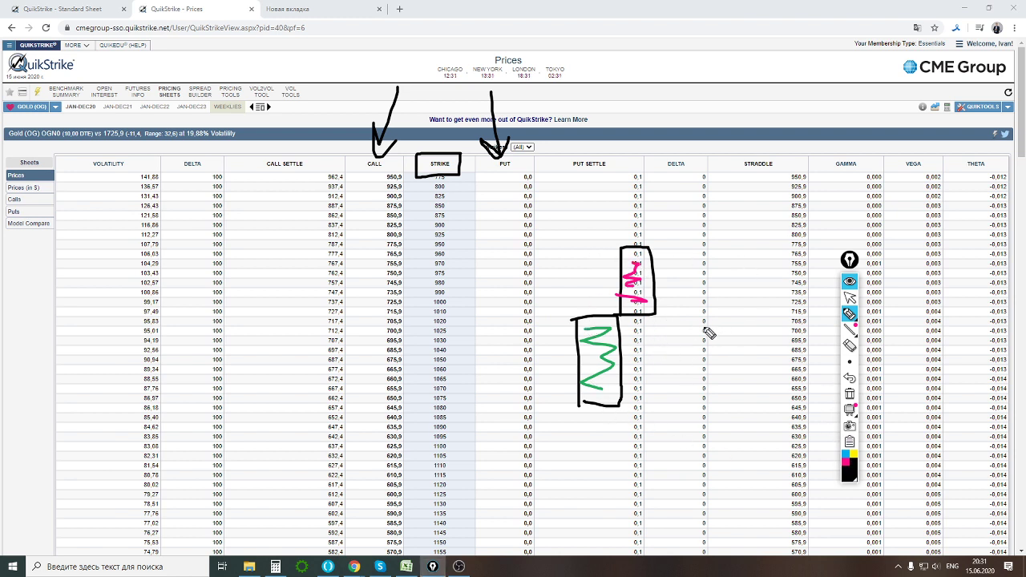
{"action": "mouse_move", "coordinate": [613, 299]}
{"action": "left_mouse_down"}
{"action": "mouse_move", "coordinate": [661, 301]}
{"action": "mouse_move", "coordinate": [663, 324]}
{"action": "mouse_move", "coordinate": [616, 318]}
{"action": "mouse_move", "coordinate": [653, 302]}
{"action": "left_mouse_up"}
{"action": "left_click_drag", "start_coordinate": [689, 273], "coordinate": [644, 317]}
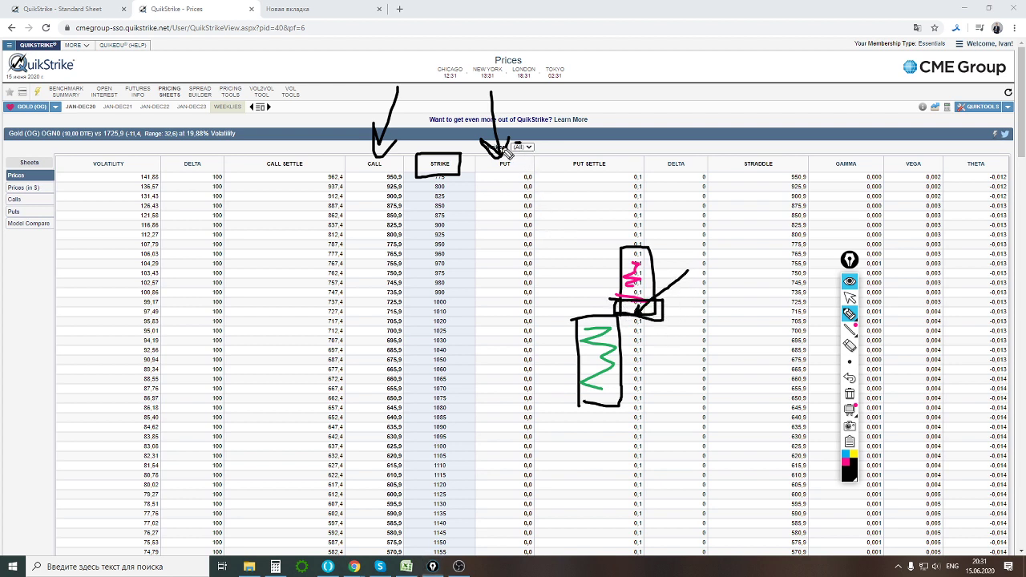
Circle the Call and Put headings, box the Put Settle and Call Settle headings, and erase all annotations.
{"action": "left_click_drag", "start_coordinate": [507, 153], "coordinate": [511, 149]}
{"action": "mouse_move", "coordinate": [388, 150]}
{"action": "left_mouse_down"}
{"action": "mouse_move", "coordinate": [361, 167]}
{"action": "mouse_move", "coordinate": [395, 154]}
{"action": "left_mouse_up"}
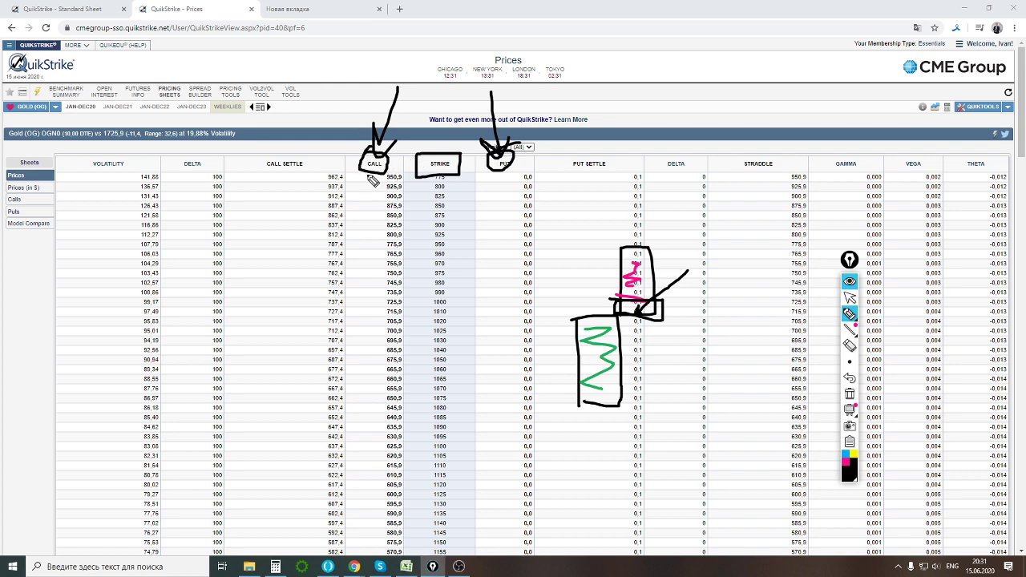
{"action": "mouse_move", "coordinate": [549, 142]}
{"action": "left_mouse_down"}
{"action": "mouse_move", "coordinate": [555, 170]}
{"action": "mouse_move", "coordinate": [622, 143]}
{"action": "mouse_move", "coordinate": [550, 140]}
{"action": "left_mouse_up"}
{"action": "mouse_move", "coordinate": [248, 138]}
{"action": "left_mouse_down"}
{"action": "mouse_move", "coordinate": [335, 133]}
{"action": "mouse_move", "coordinate": [217, 147]}
{"action": "left_mouse_up"}
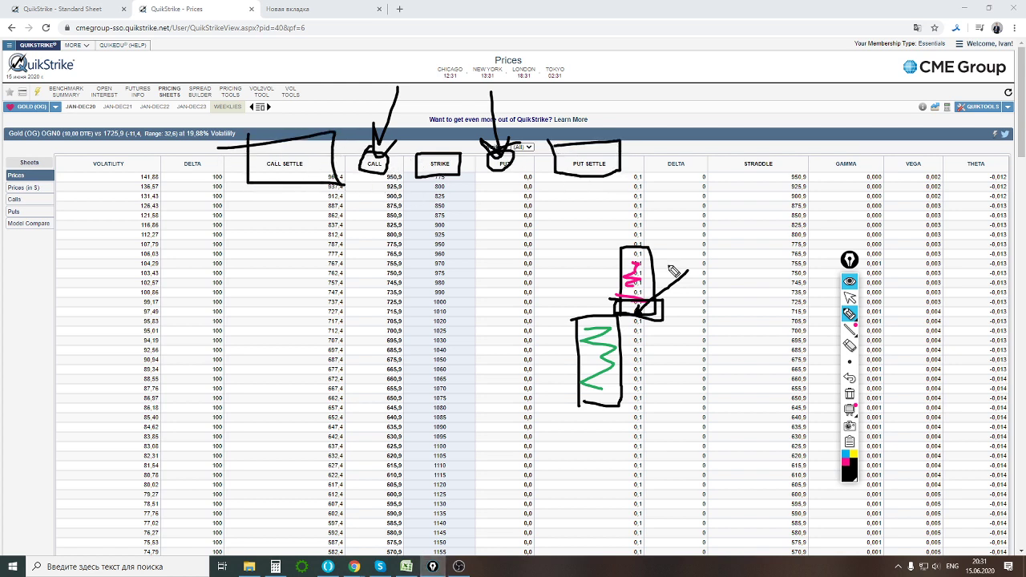
{"action": "left_click", "coordinate": [850, 394]}
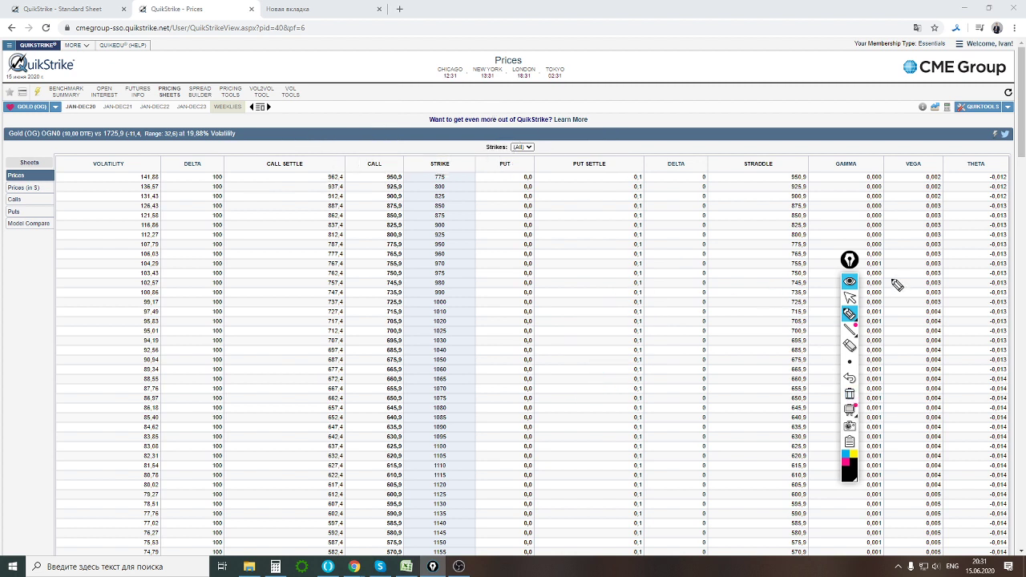
Sketch a price path rising to a horizontal level and turning down from it, and erase the sketch.
{"action": "left_click", "coordinate": [850, 282]}
{"action": "left_click_drag", "start_coordinate": [844, 262], "coordinate": [833, 193]}
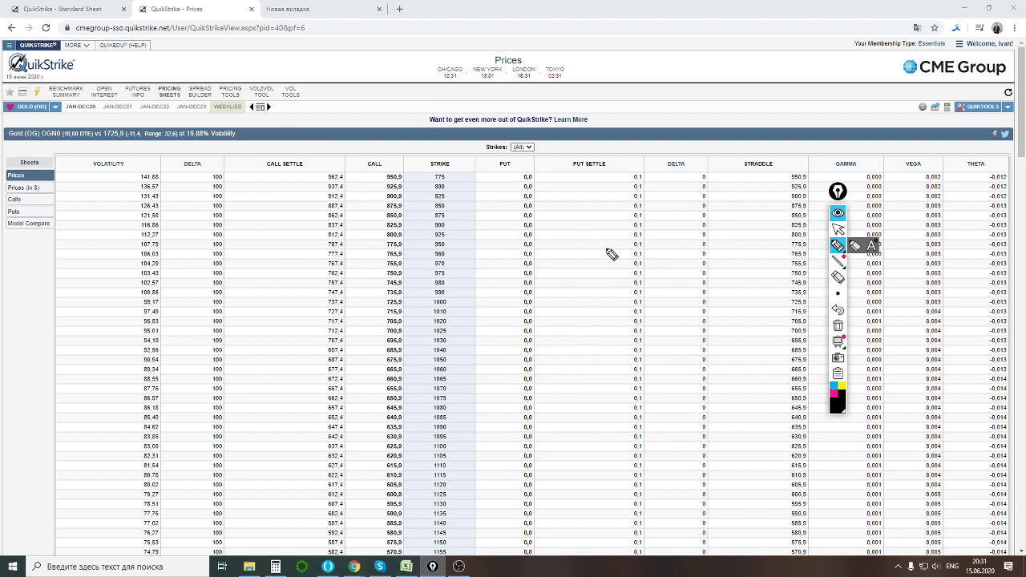
{"action": "mouse_move", "coordinate": [530, 340]}
{"action": "left_mouse_down"}
{"action": "mouse_move", "coordinate": [544, 341]}
{"action": "mouse_move", "coordinate": [574, 288]}
{"action": "mouse_move", "coordinate": [600, 356]}
{"action": "mouse_move", "coordinate": [645, 234]}
{"action": "left_mouse_up"}
{"action": "left_click_drag", "start_coordinate": [580, 232], "coordinate": [724, 232]}
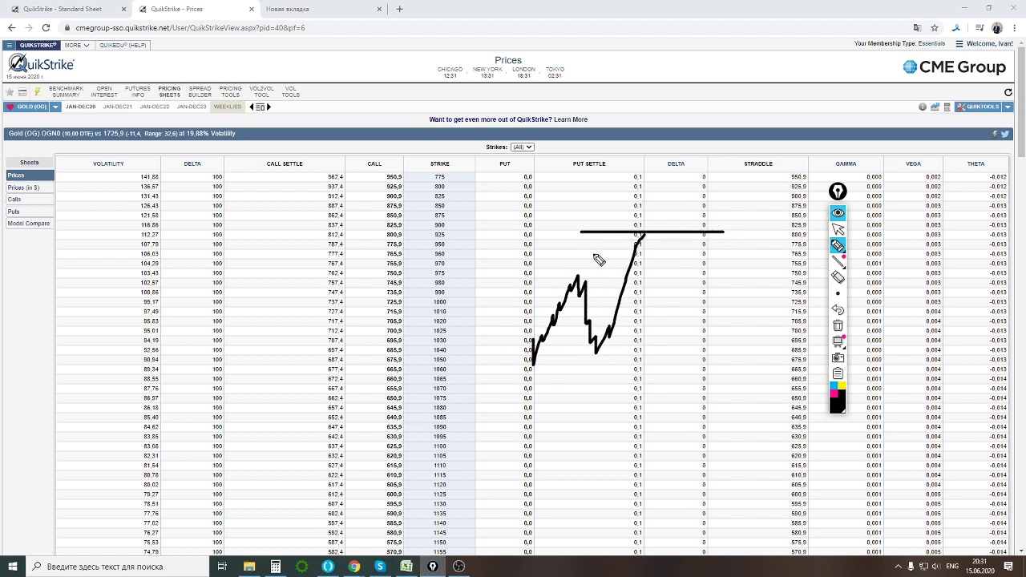
{"action": "left_click_drag", "start_coordinate": [643, 234], "coordinate": [675, 314]}
{"action": "left_click", "coordinate": [837, 325]}
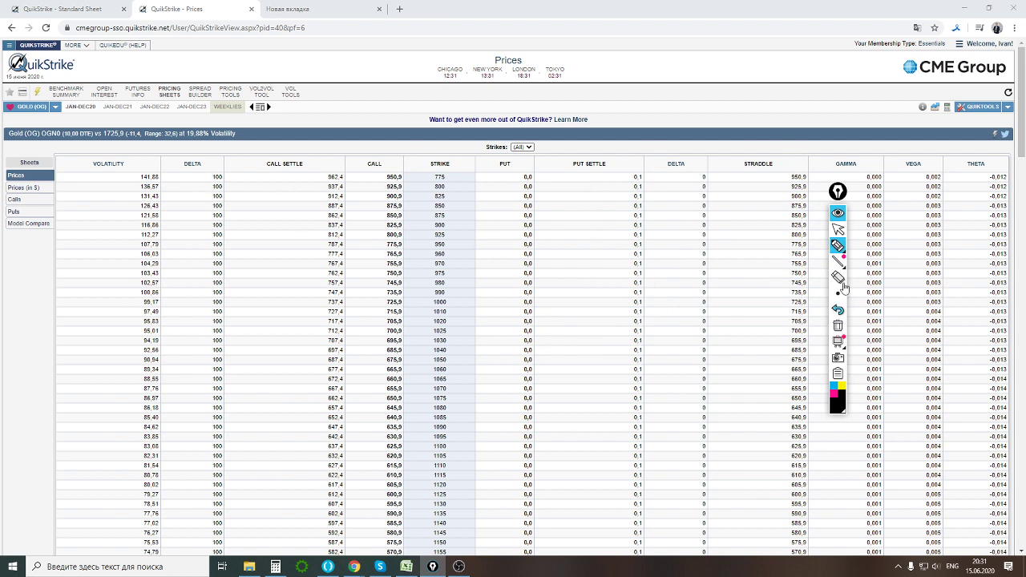
Box the Call and Put headings, erase the boxes, and collapse the annotation tools.
{"action": "mouse_move", "coordinate": [389, 143]}
{"action": "left_mouse_down"}
{"action": "mouse_move", "coordinate": [366, 143]}
{"action": "mouse_move", "coordinate": [401, 182]}
{"action": "mouse_move", "coordinate": [392, 143]}
{"action": "left_mouse_up"}
{"action": "mouse_move", "coordinate": [523, 147]}
{"action": "left_mouse_down"}
{"action": "mouse_move", "coordinate": [486, 173]}
{"action": "mouse_move", "coordinate": [520, 146]}
{"action": "left_mouse_up"}
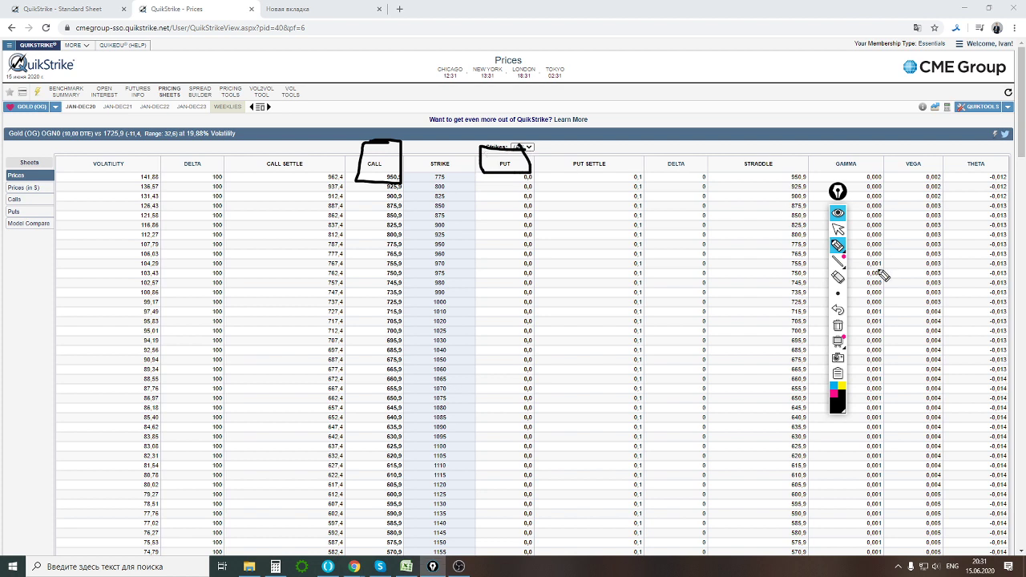
{"action": "left_click", "coordinate": [837, 324]}
{"action": "left_click", "coordinate": [837, 213]}
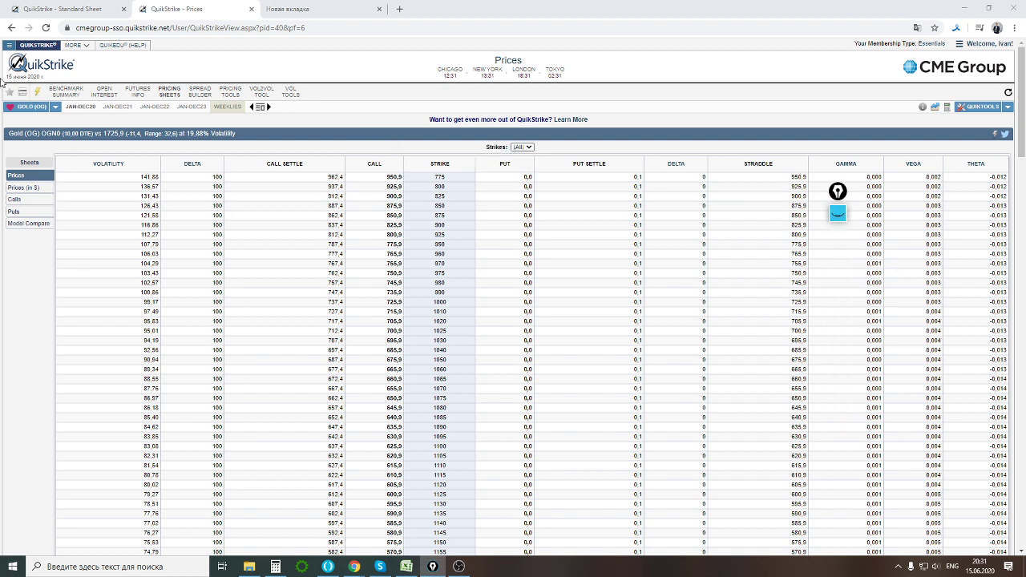
Open the Gold OGN0 open interest detail chart and apply 10 upside and downside strikes with max OI options auto-included.
{"action": "left_click", "coordinate": [37, 92]}
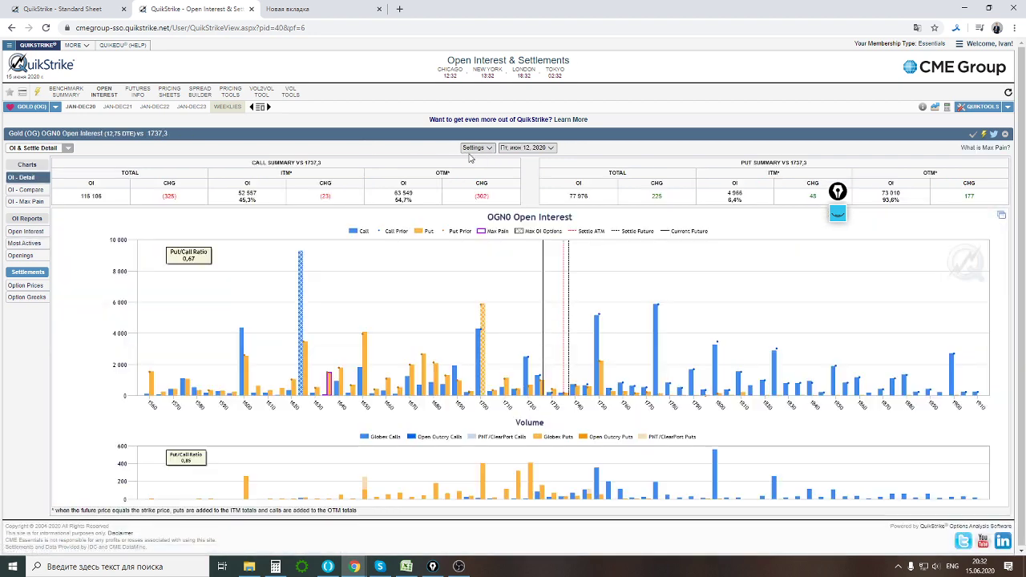
{"action": "left_click", "coordinate": [474, 148]}
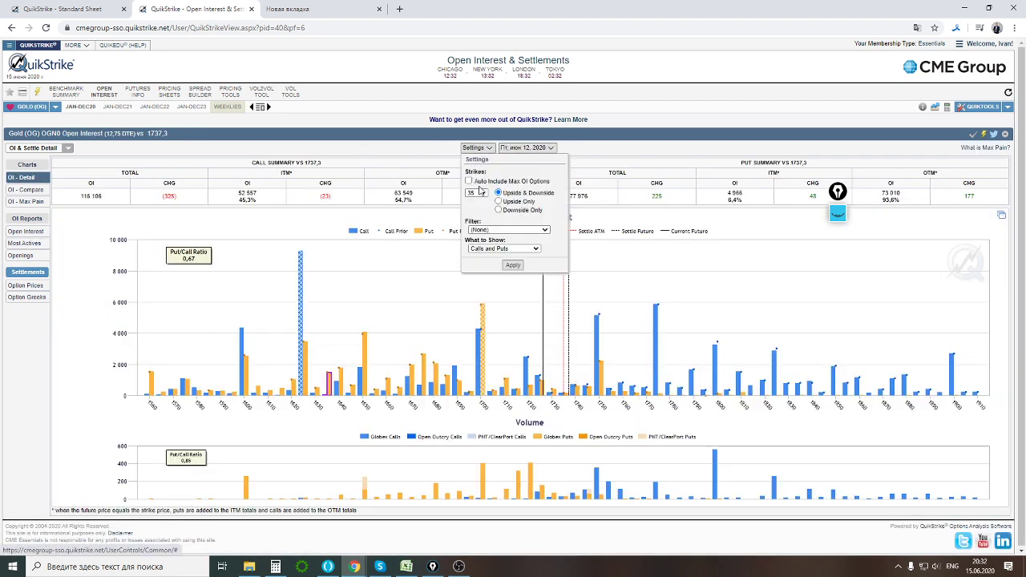
{"action": "left_click", "coordinate": [475, 194]}
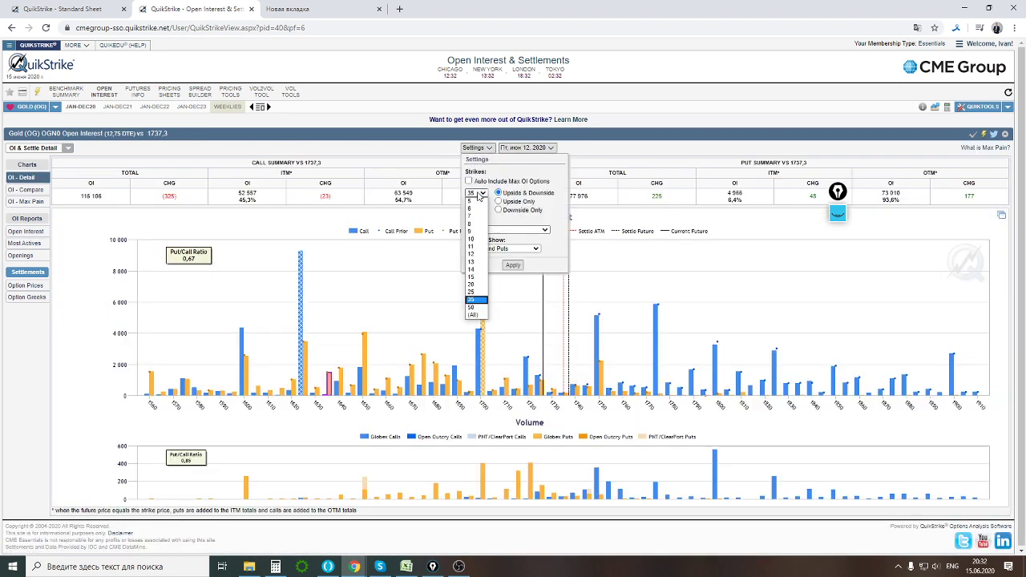
{"action": "left_click", "coordinate": [472, 239]}
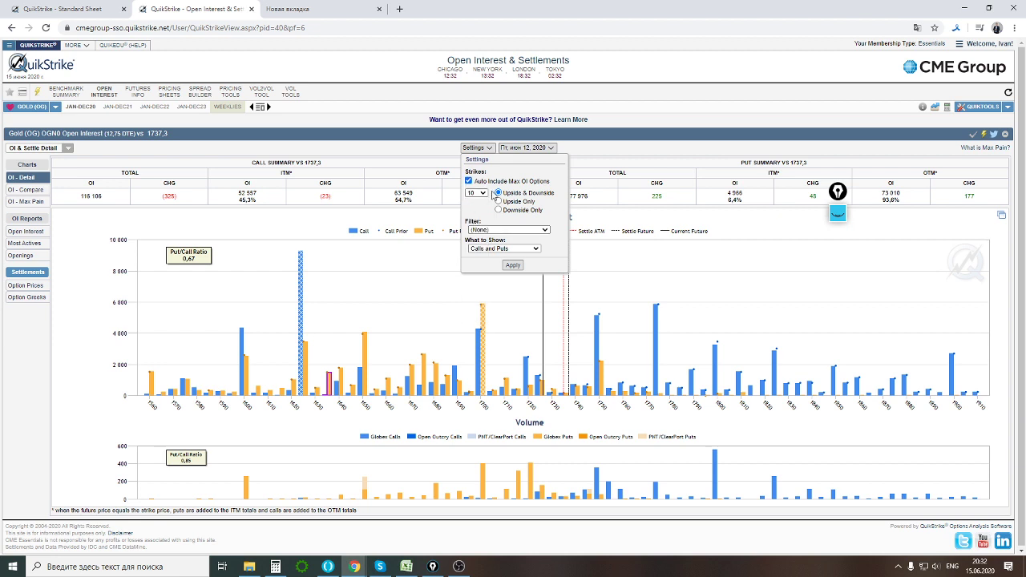
{"action": "left_click_drag", "start_coordinate": [476, 183], "coordinate": [538, 190]}
{"action": "left_click", "coordinate": [541, 182]}
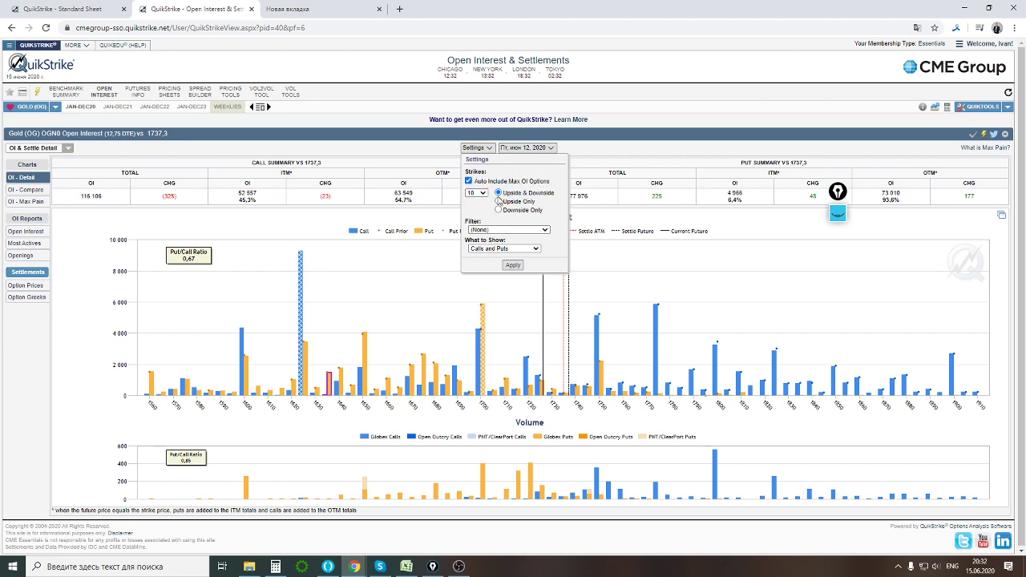
{"action": "left_click", "coordinate": [513, 264]}
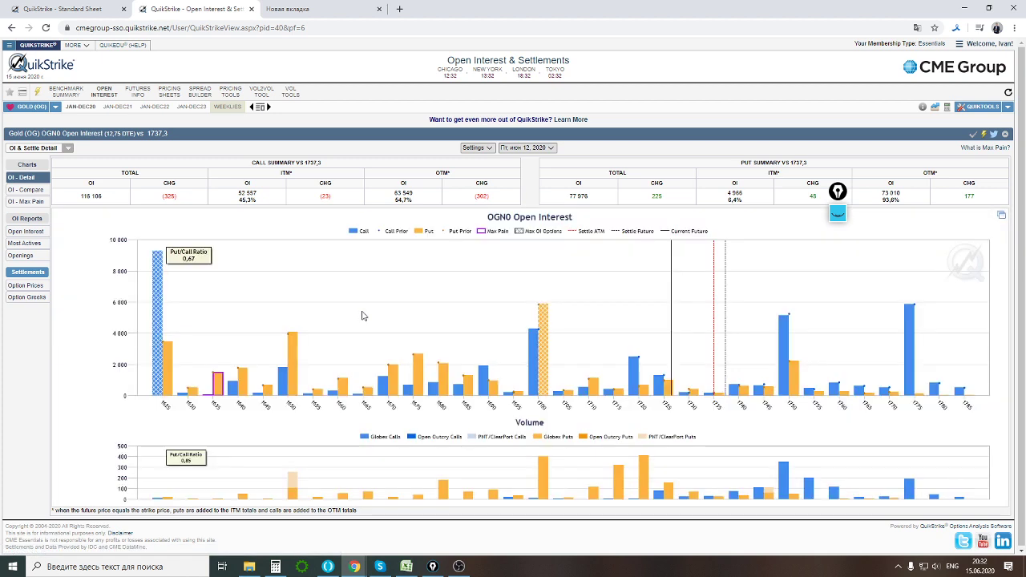
Set the open interest chart to 35 strikes and inspect the details of the 1775 call and 1700 put bars.
{"action": "left_click", "coordinate": [477, 148]}
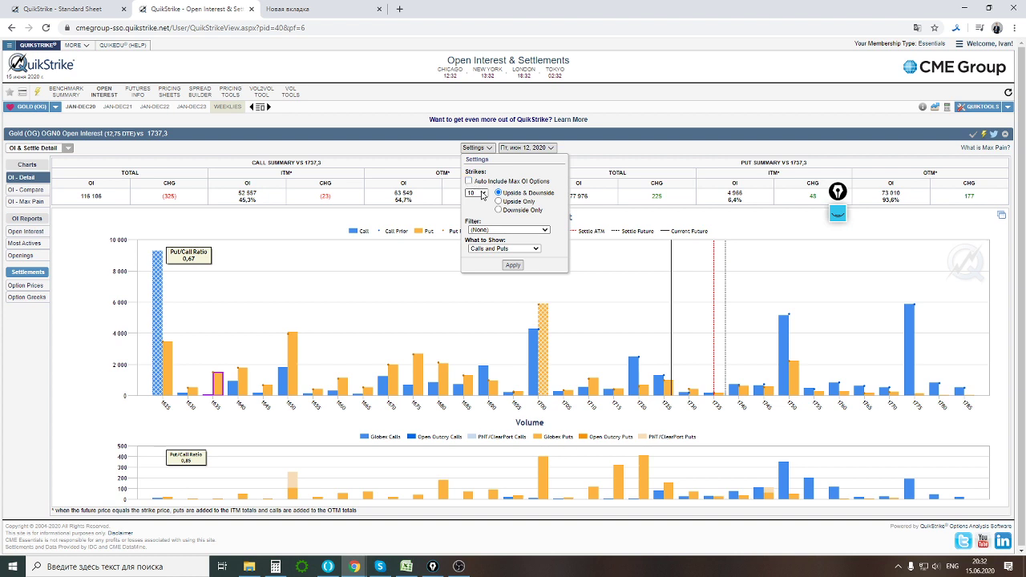
{"action": "left_click", "coordinate": [483, 194]}
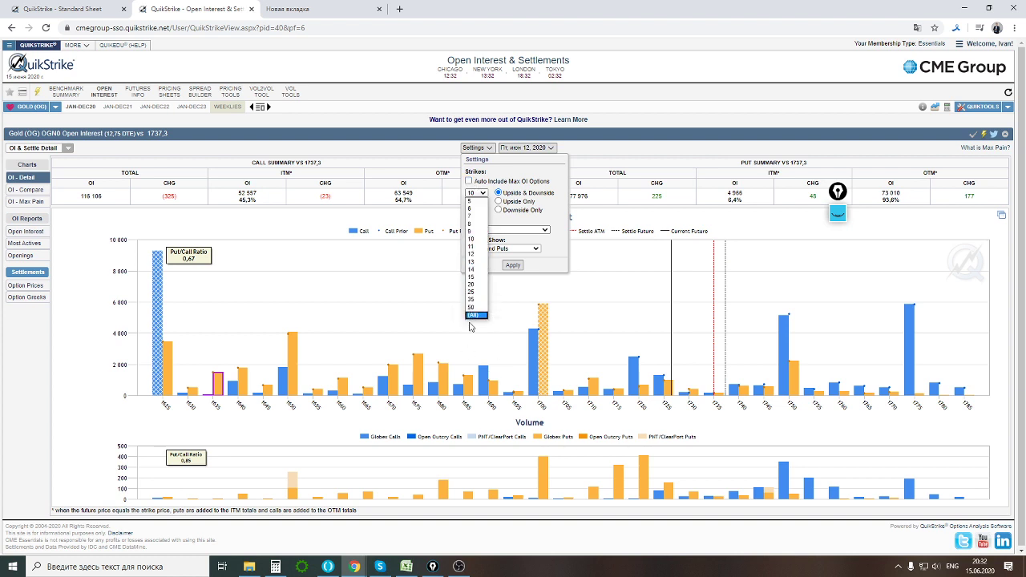
{"action": "left_click", "coordinate": [472, 299]}
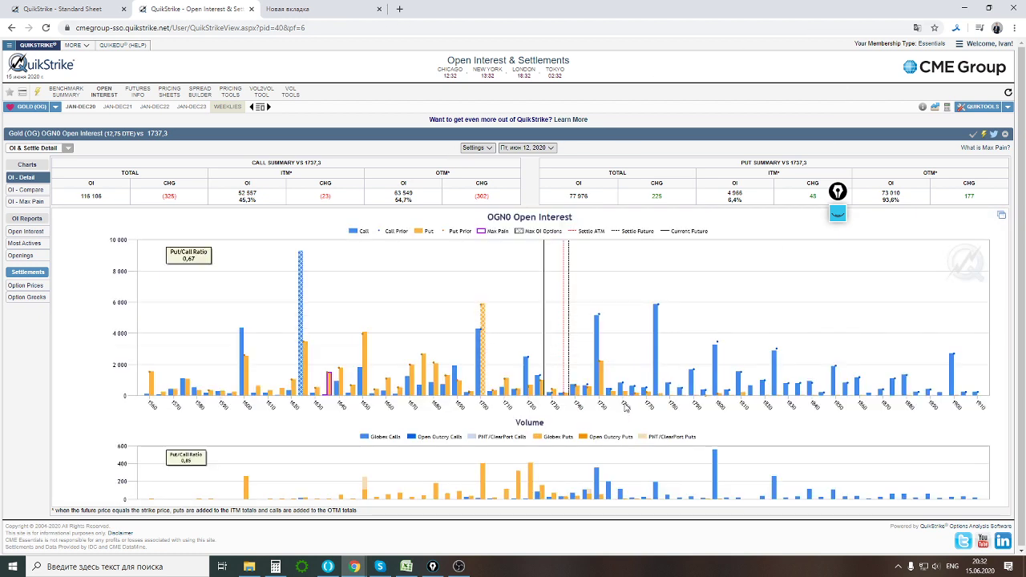
{"action": "left_click", "coordinate": [656, 328]}
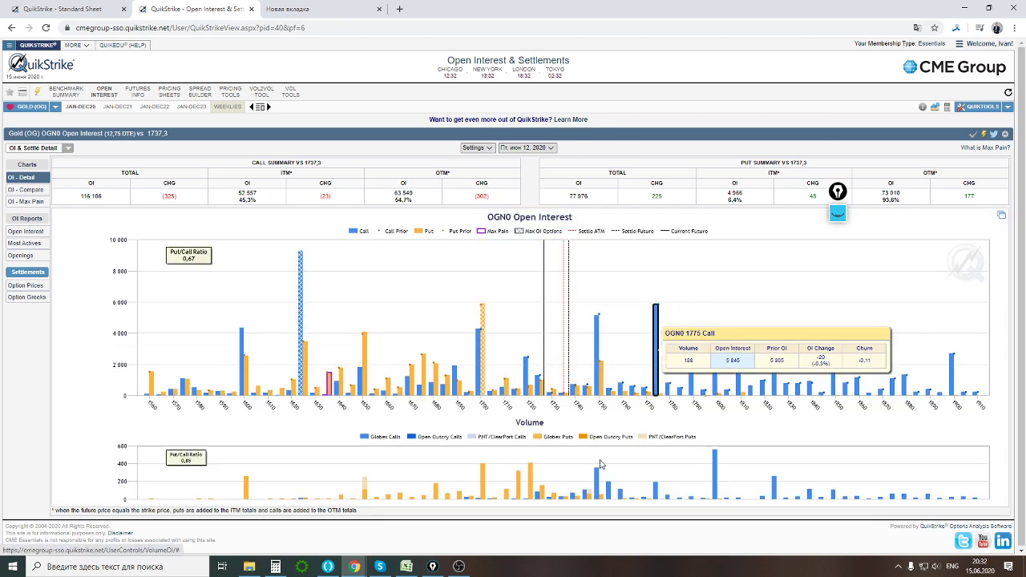
{"action": "left_click", "coordinate": [482, 315]}
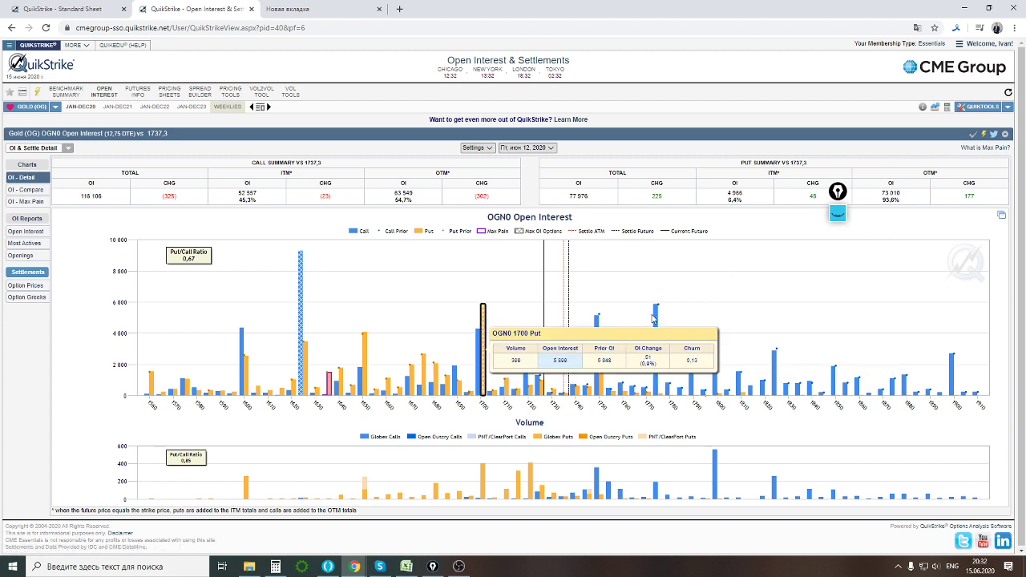
Open the Gold OGN0 pricing sheet, show 25 strikes, and expand the table to all strikes.
{"action": "left_click", "coordinate": [183, 99]}
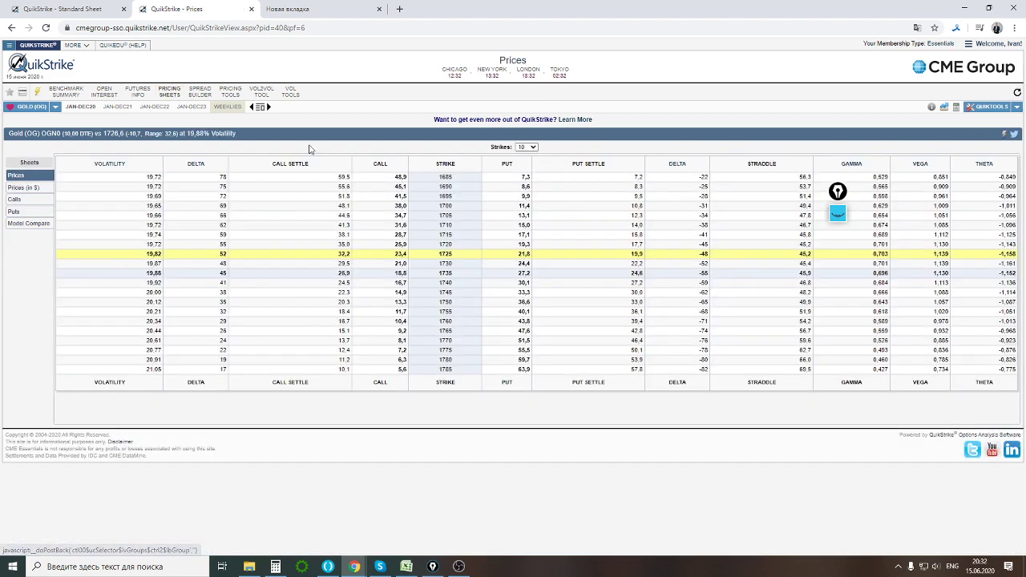
{"action": "left_click", "coordinate": [533, 147]}
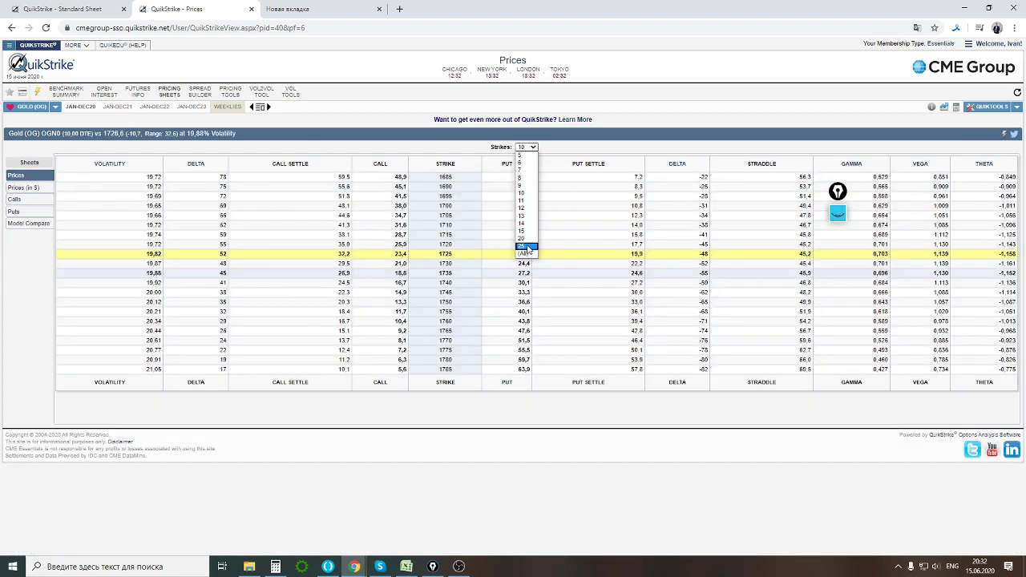
{"action": "left_click", "coordinate": [524, 246]}
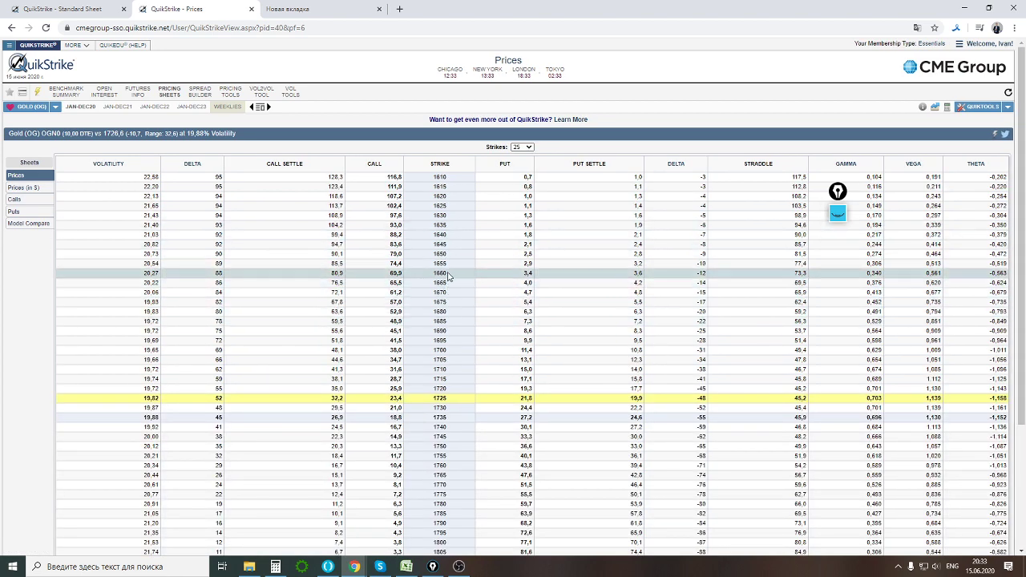
{"action": "left_click", "coordinate": [525, 149]}
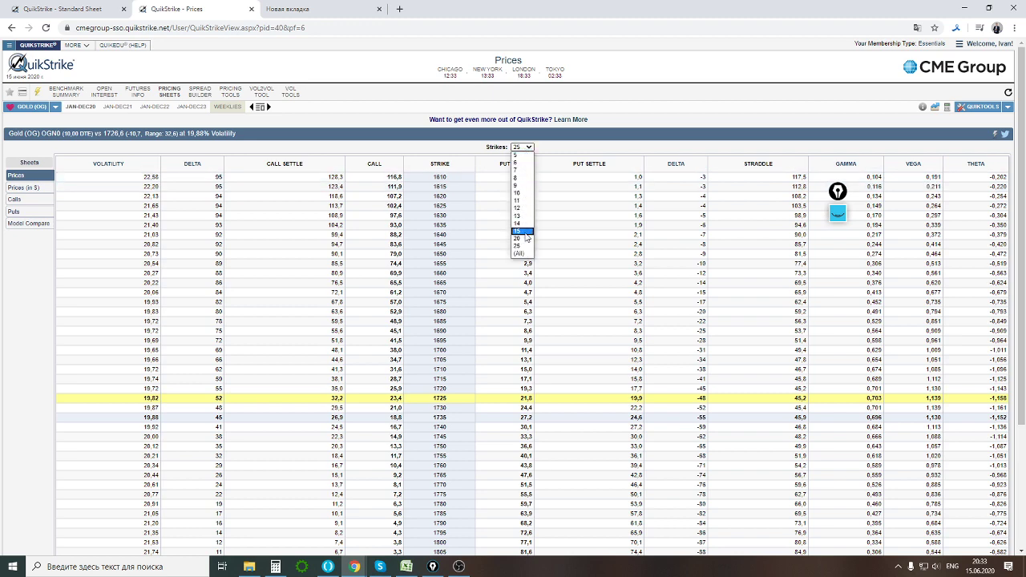
{"action": "left_click", "coordinate": [518, 253]}
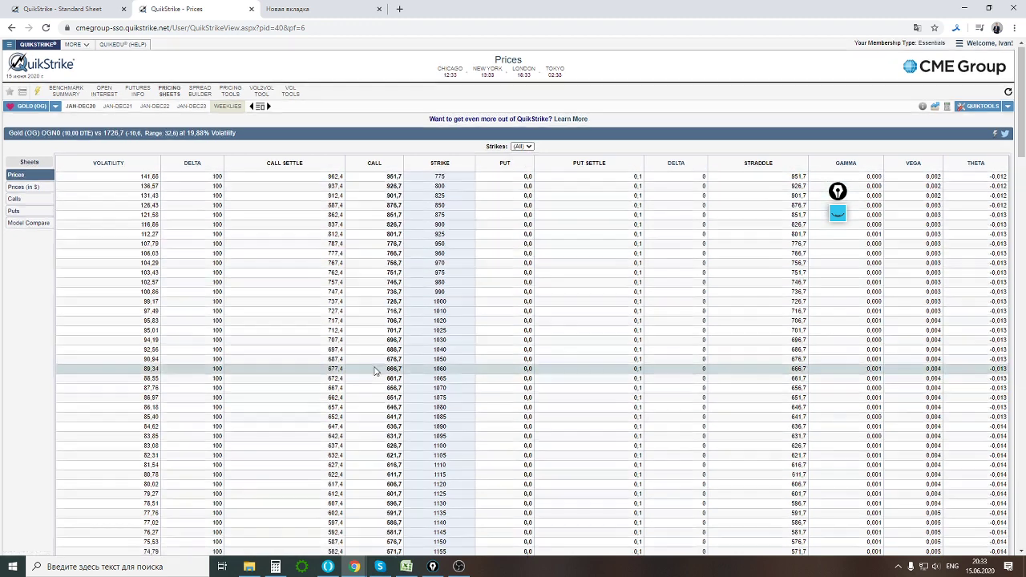
Copy the full 1600 strike row from the Gold pricing sheet and paste it into Excel under the column headings, starting at D6.
{"action": "scroll", "coordinate": [377, 371], "scroll_direction": "down", "scroll_amount": 10}
{"action": "scroll", "coordinate": [449, 280], "scroll_direction": "down", "scroll_amount": 5}
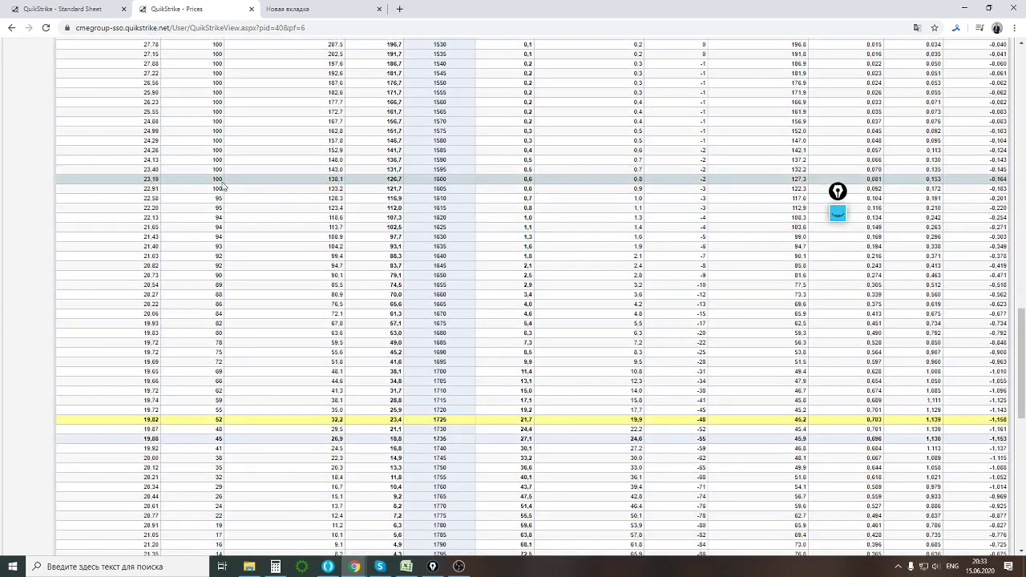
{"action": "left_click_drag", "start_coordinate": [141, 179], "coordinate": [1009, 183]}
{"action": "key", "text": "ctrl+c"}
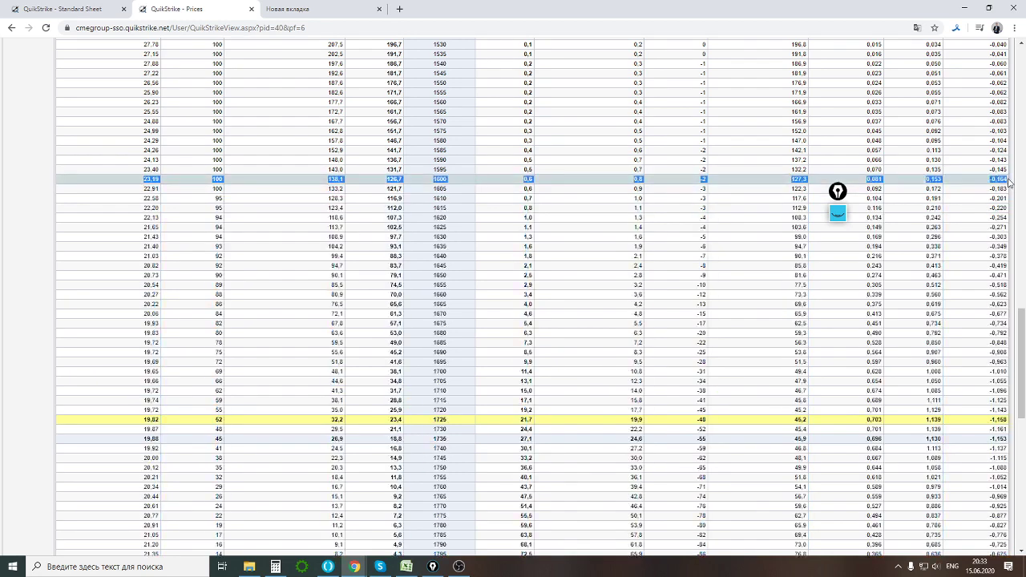
{"action": "left_click", "coordinate": [406, 566]}
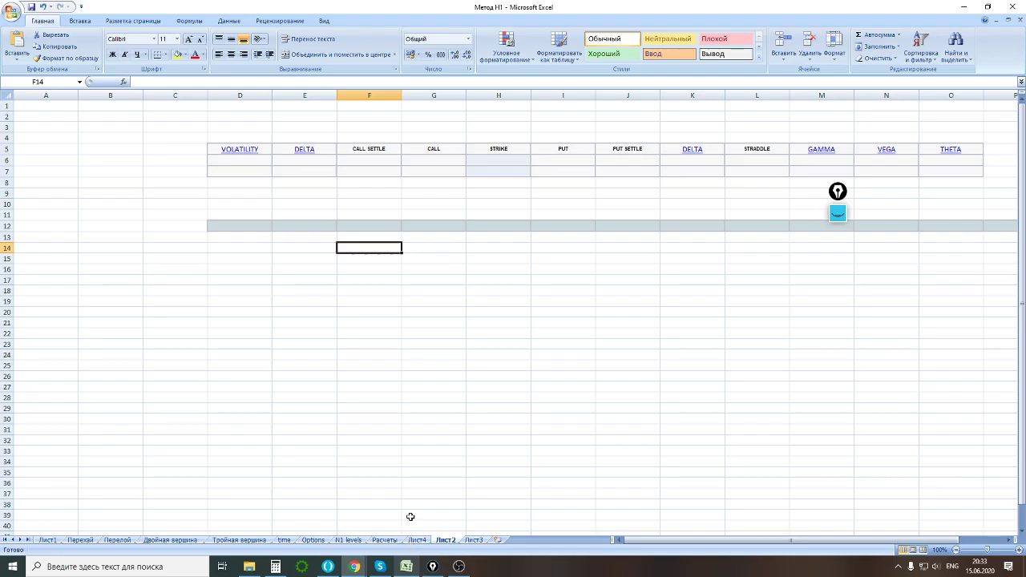
{"action": "left_click", "coordinate": [245, 163]}
{"action": "key", "text": "ctrl+v"}
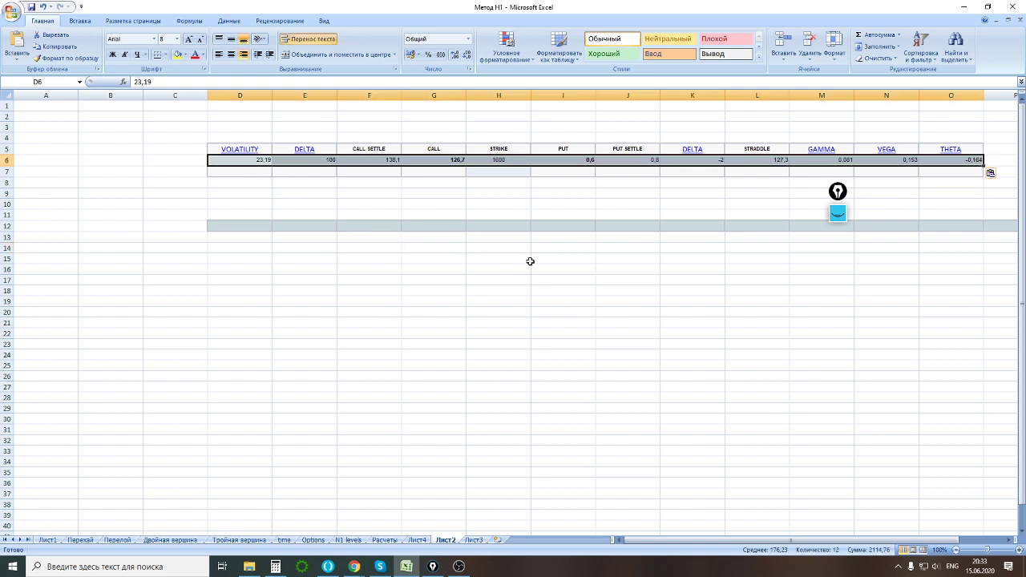
Examine the call, strike and put columns of the pasted row, focusing on the strike in H6 and the put price in I6.
{"action": "left_click", "coordinate": [253, 113]}
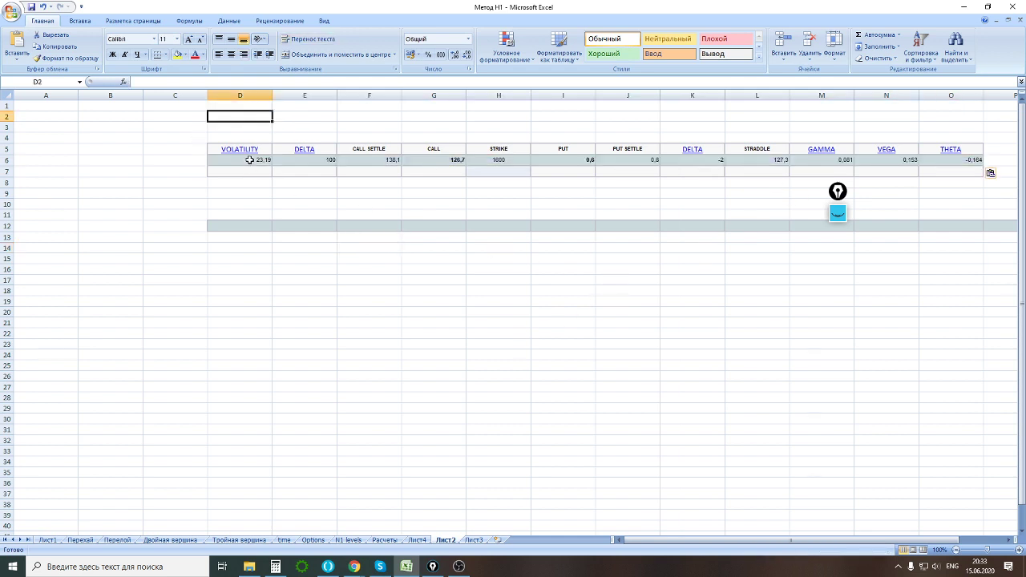
{"action": "left_click", "coordinate": [399, 136]}
{"action": "left_click", "coordinate": [439, 137]}
{"action": "left_click", "coordinate": [483, 136]}
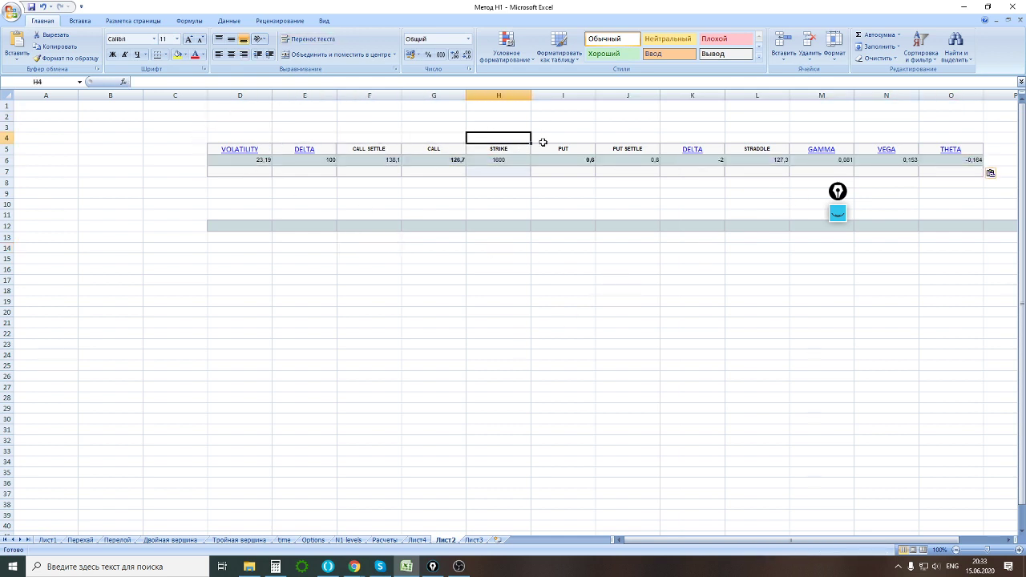
{"action": "left_click", "coordinate": [570, 140]}
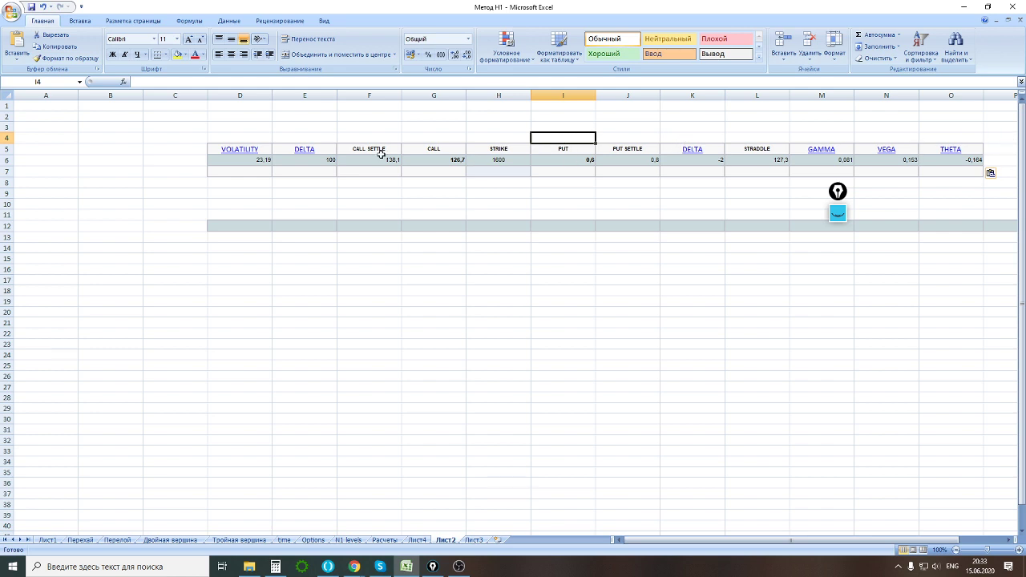
{"action": "left_click", "coordinate": [490, 163]}
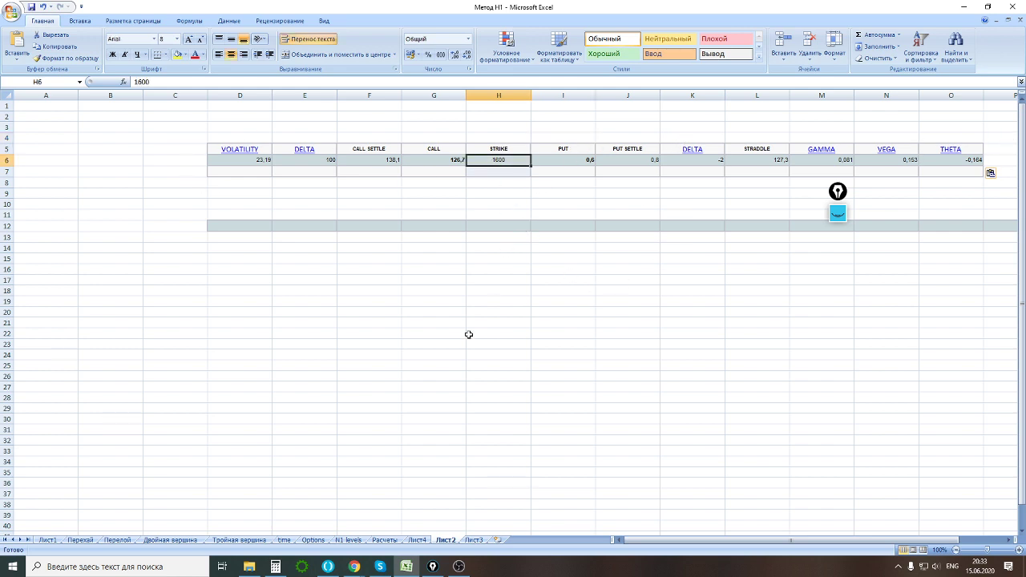
{"action": "left_click", "coordinate": [584, 164]}
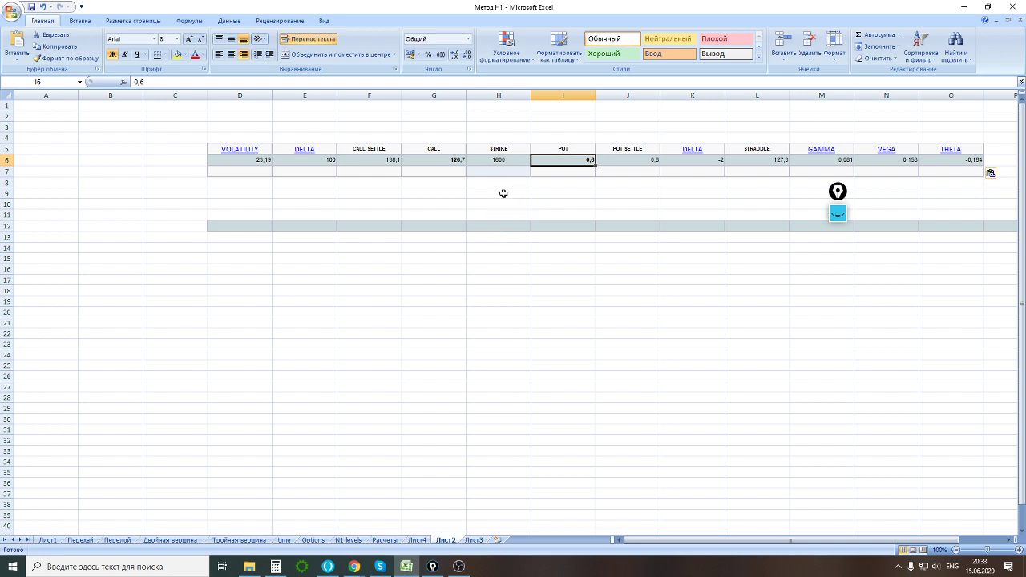
{"action": "left_click", "coordinate": [504, 194]}
{"action": "left_click", "coordinate": [512, 163]}
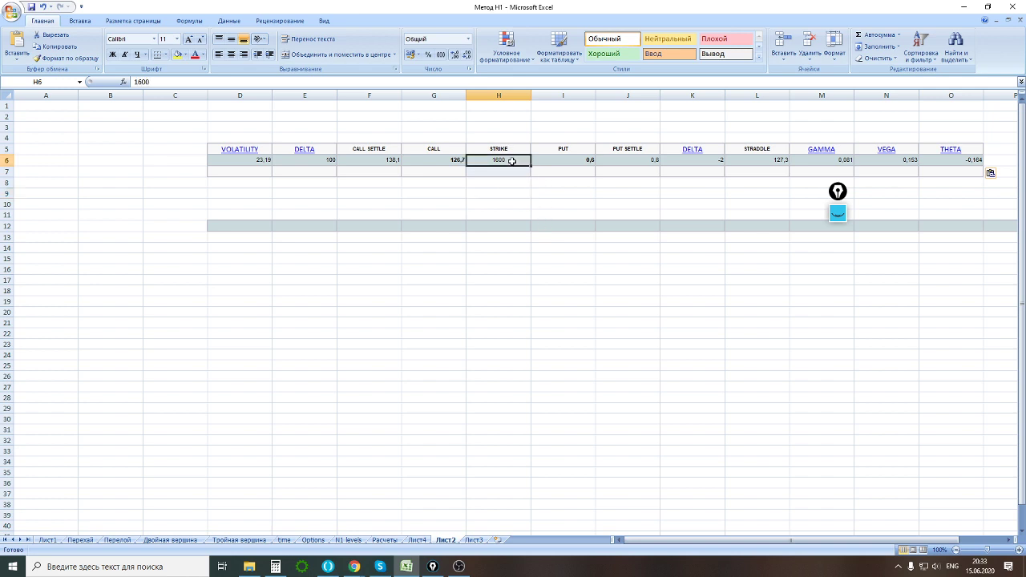
{"action": "left_click", "coordinate": [579, 160]}
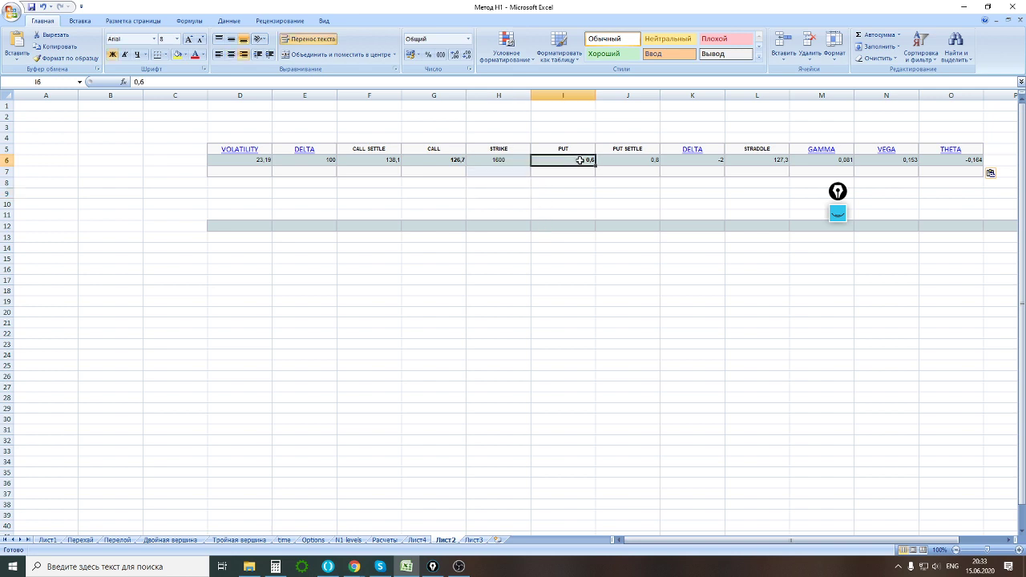
Calculate the 1600 strike minus its put price in H8 with the formula =H6-I6.
{"action": "left_click", "coordinate": [496, 183]}
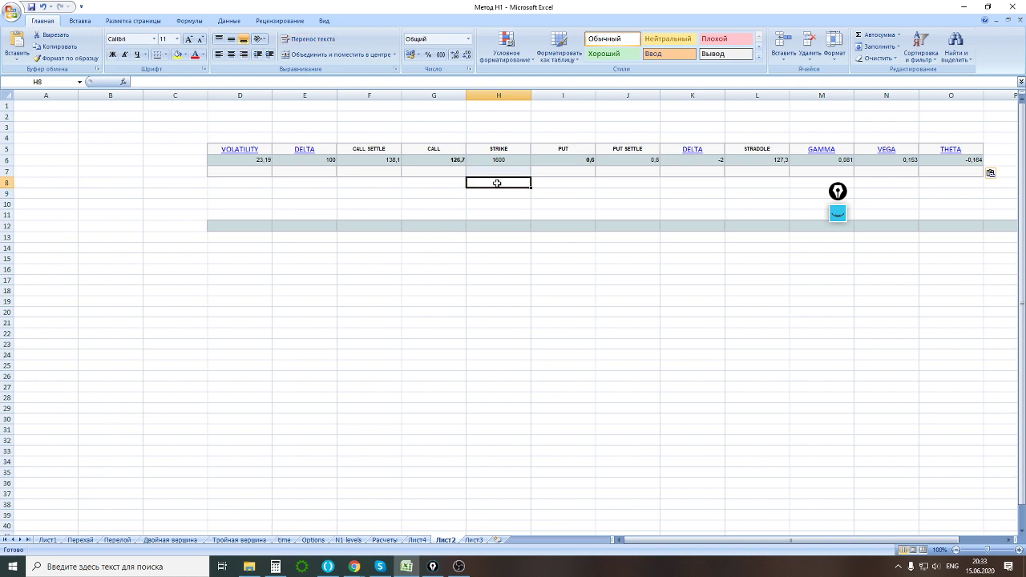
{"action": "type", "text": "="}
{"action": "left_click", "coordinate": [498, 169]}
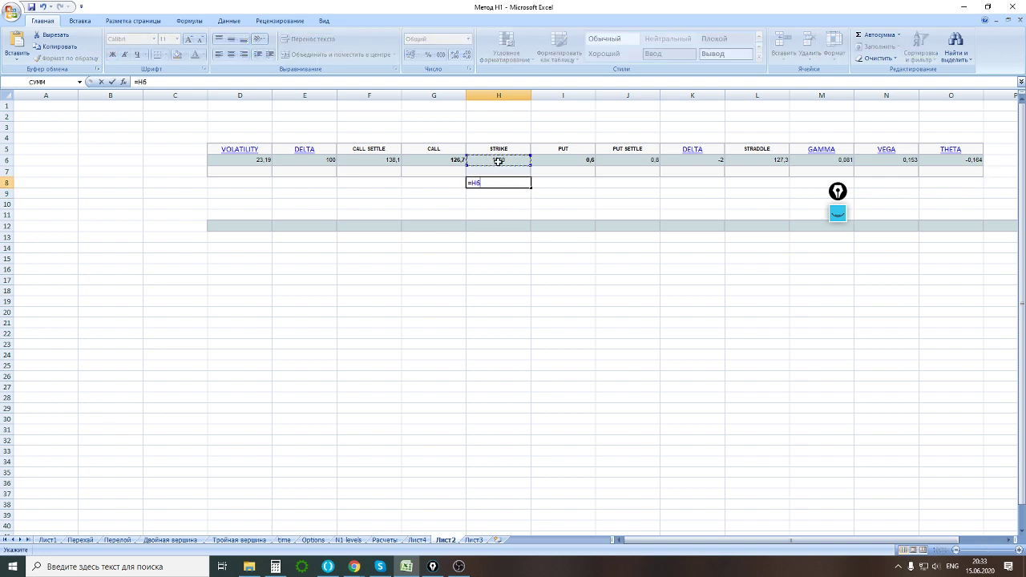
{"action": "type", "text": "-"}
{"action": "left_click", "coordinate": [590, 160]}
{"action": "key", "text": "Return"}
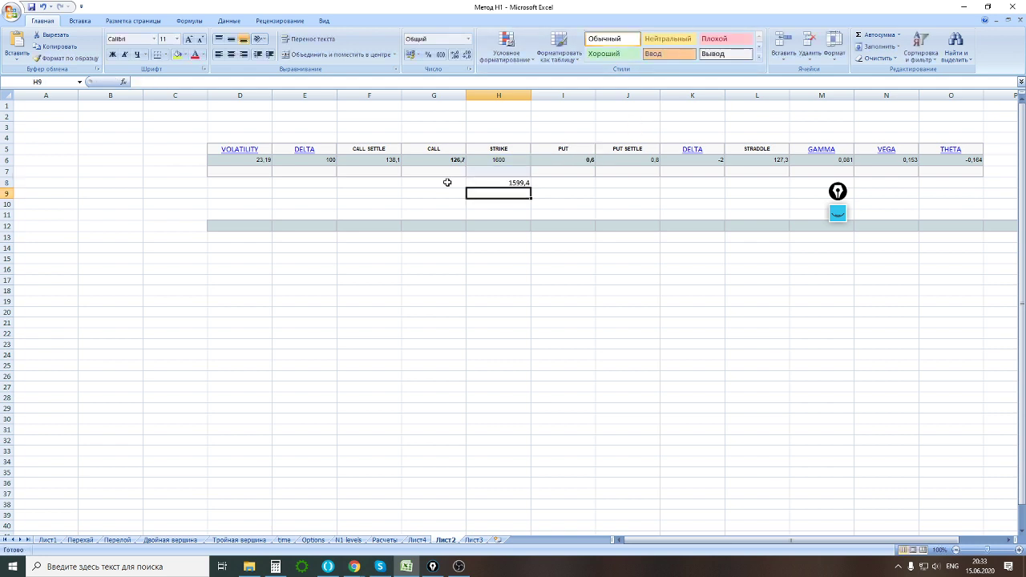
{"action": "left_click", "coordinate": [517, 184]}
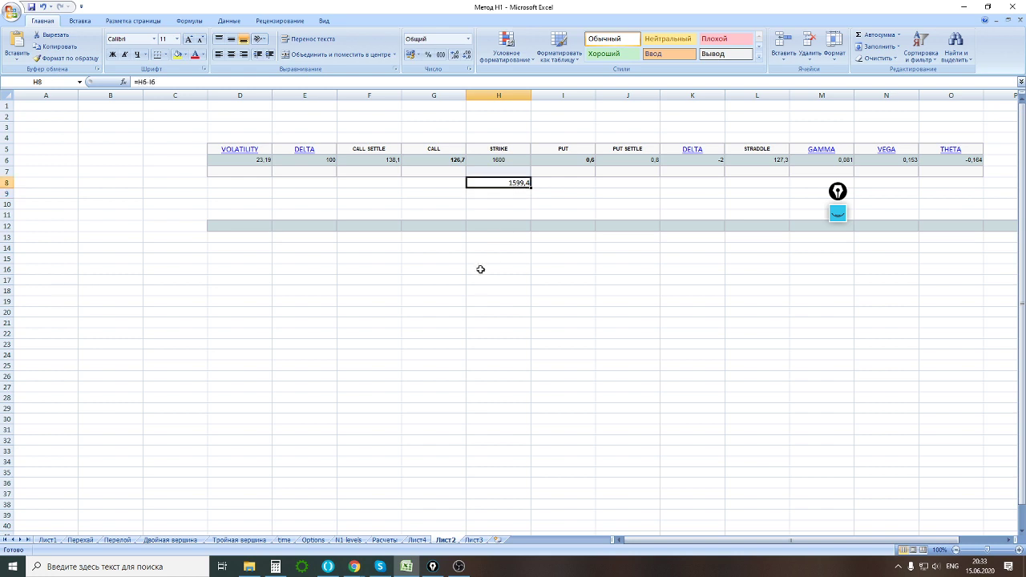
Copy the full 1775 strike row from the Gold pricing sheet in the browser and paste it into Excel starting at D7.
{"action": "mouse_move", "coordinate": [353, 566]}
{"action": "left_click", "coordinate": [319, 517]}
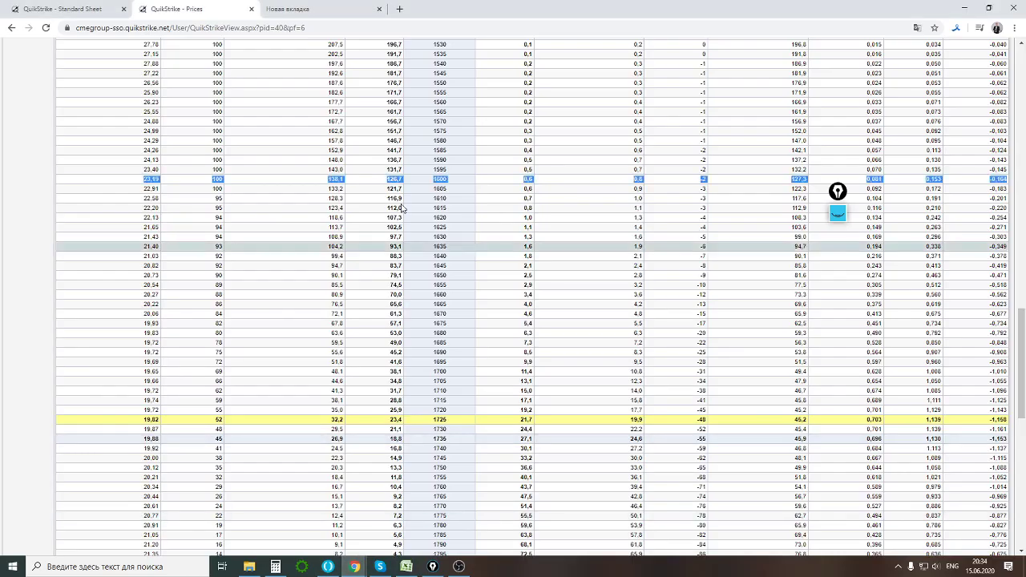
{"action": "scroll", "coordinate": [403, 208], "scroll_direction": "down", "scroll_amount": 4}
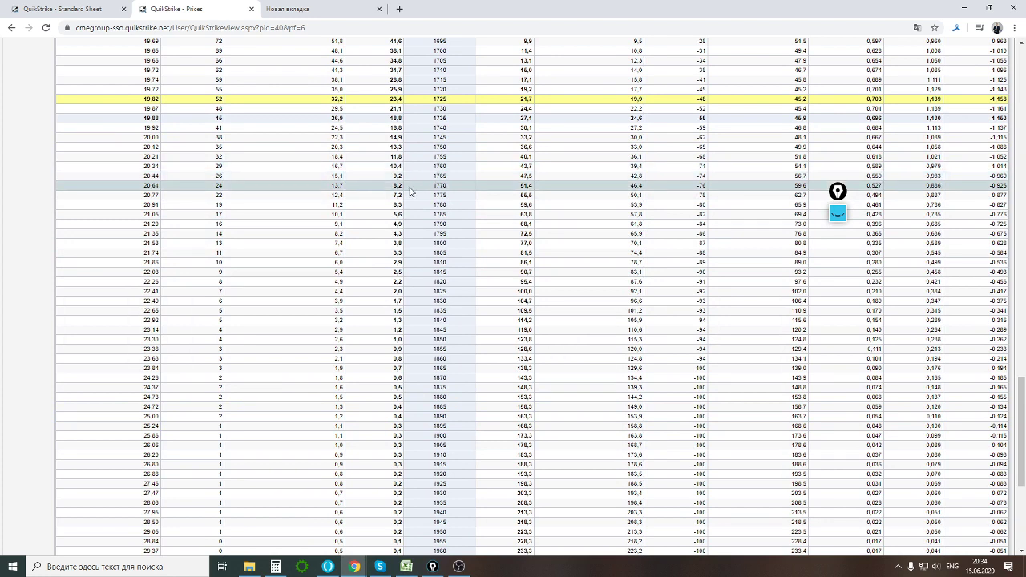
{"action": "left_click_drag", "start_coordinate": [138, 195], "coordinate": [1008, 202]}
{"action": "key", "text": "ctrl+c"}
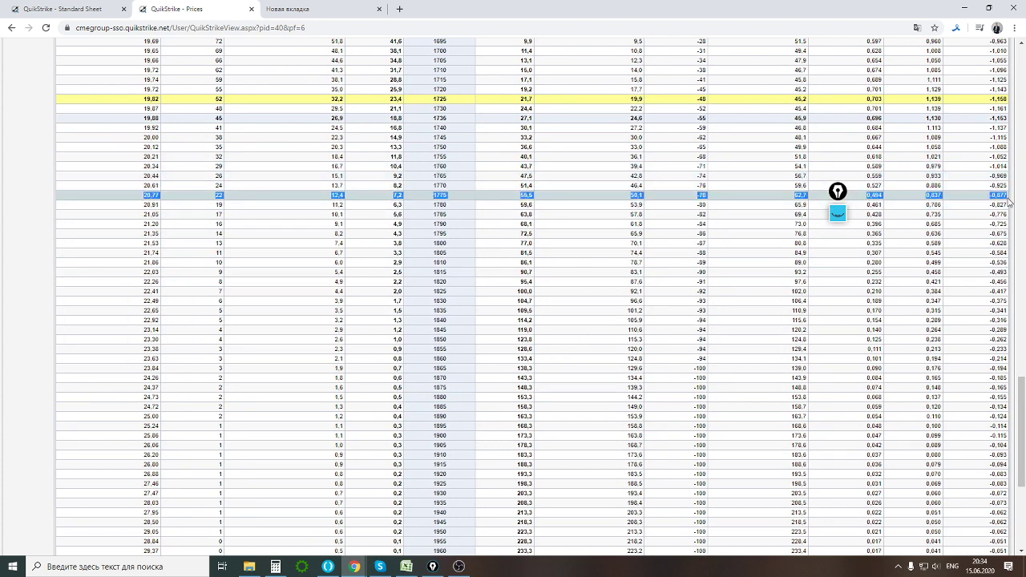
{"action": "left_click", "coordinate": [406, 567]}
{"action": "left_click", "coordinate": [229, 172]}
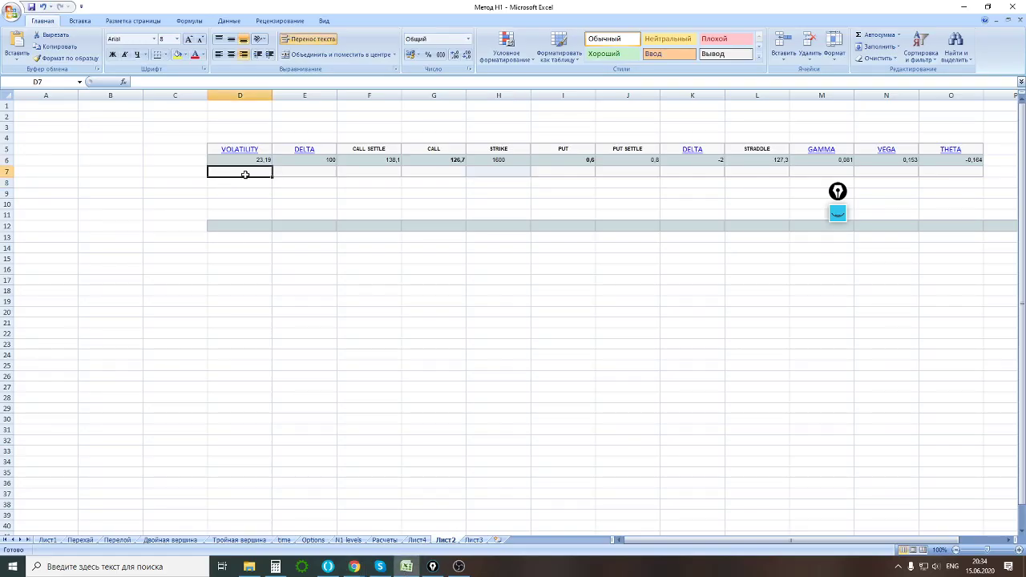
{"action": "key", "text": "ctrl+v"}
Calculate the 1775 strike plus its call price in H8 with the formula =H7+G7.
{"action": "left_click_drag", "start_coordinate": [449, 131], "coordinate": [448, 177]}
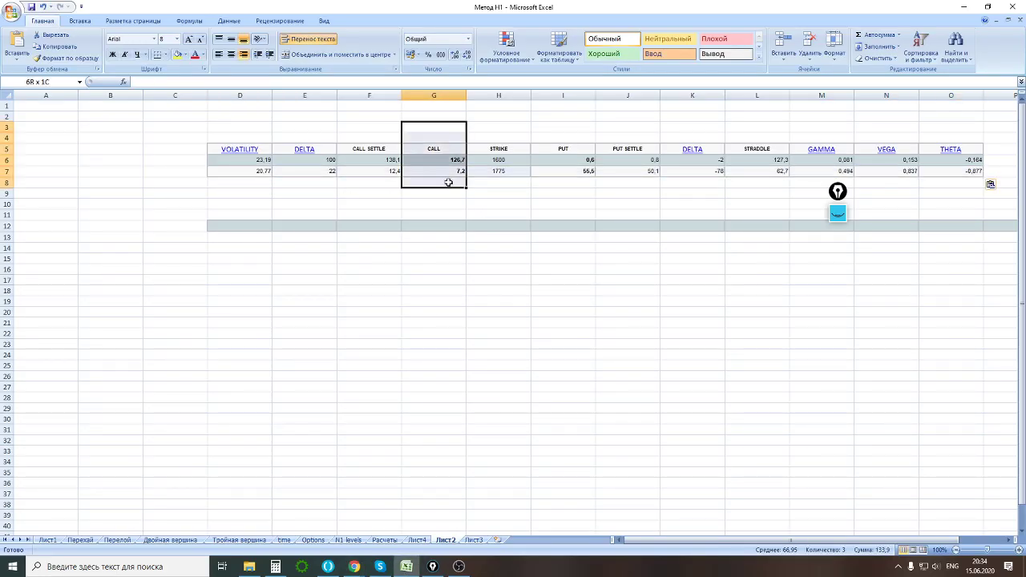
{"action": "left_click", "coordinate": [448, 176]}
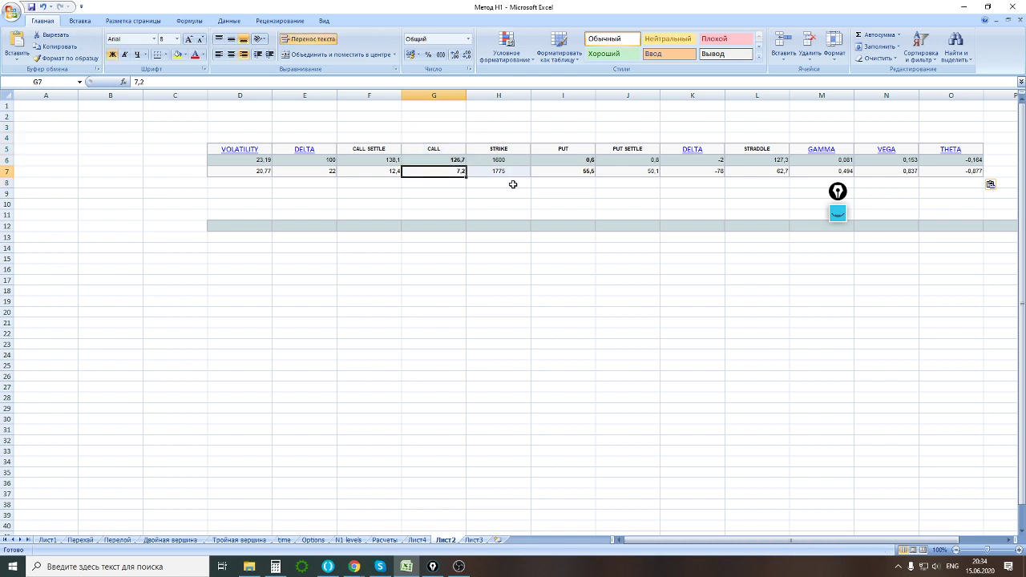
{"action": "left_click", "coordinate": [493, 185]}
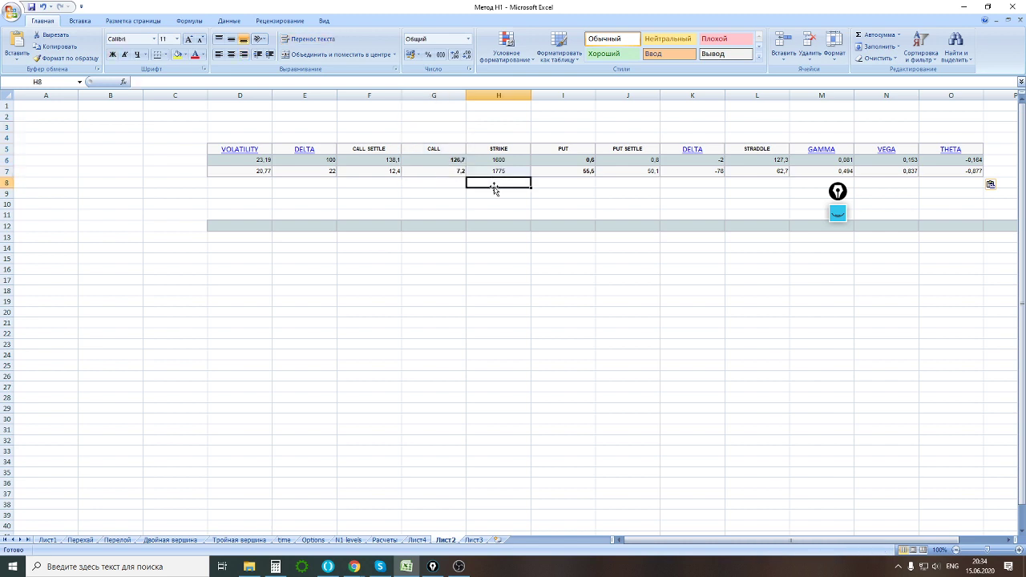
{"action": "type", "text": "="}
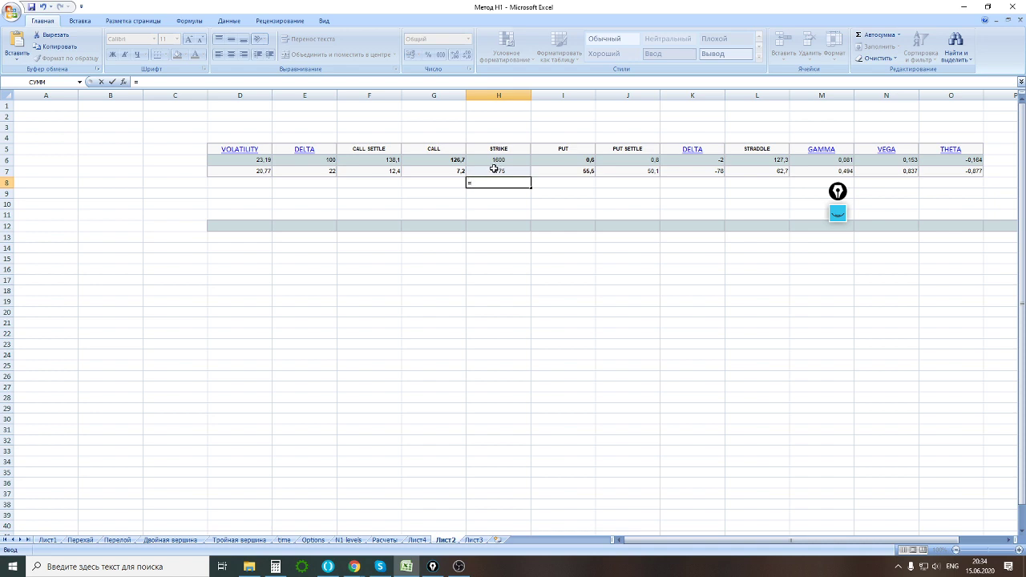
{"action": "left_click", "coordinate": [493, 169]}
{"action": "type", "text": "+"}
{"action": "left_click", "coordinate": [431, 171]}
{"action": "key", "text": "Return"}
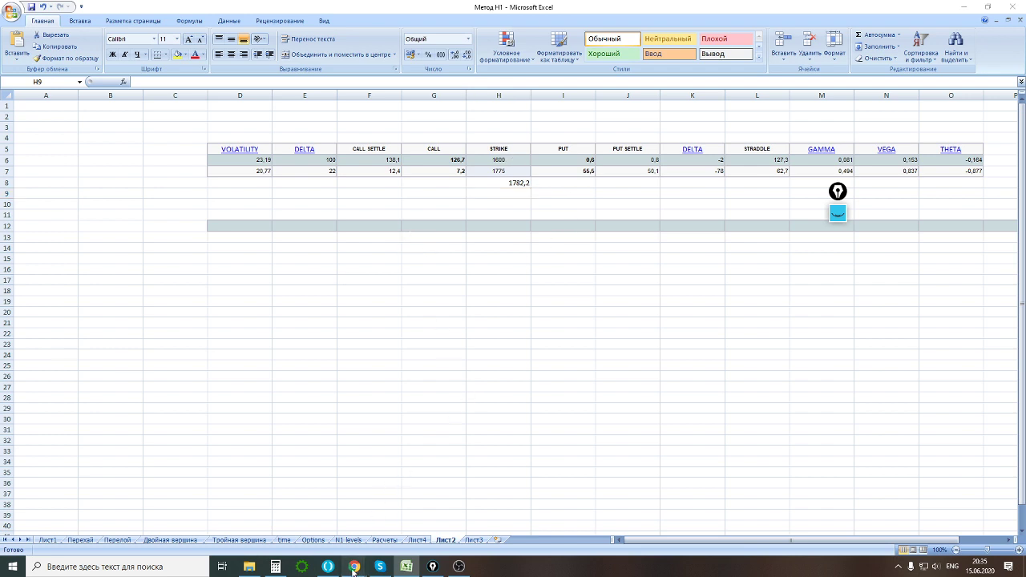
Switch back to QuikStrike in the browser and change the pricing sheet's product from Gold to 10 Yr (TY).
{"action": "mouse_move", "coordinate": [354, 567]}
{"action": "left_click", "coordinate": [307, 532]}
{"action": "scroll", "coordinate": [280, 280], "scroll_direction": "up", "scroll_amount": 20}
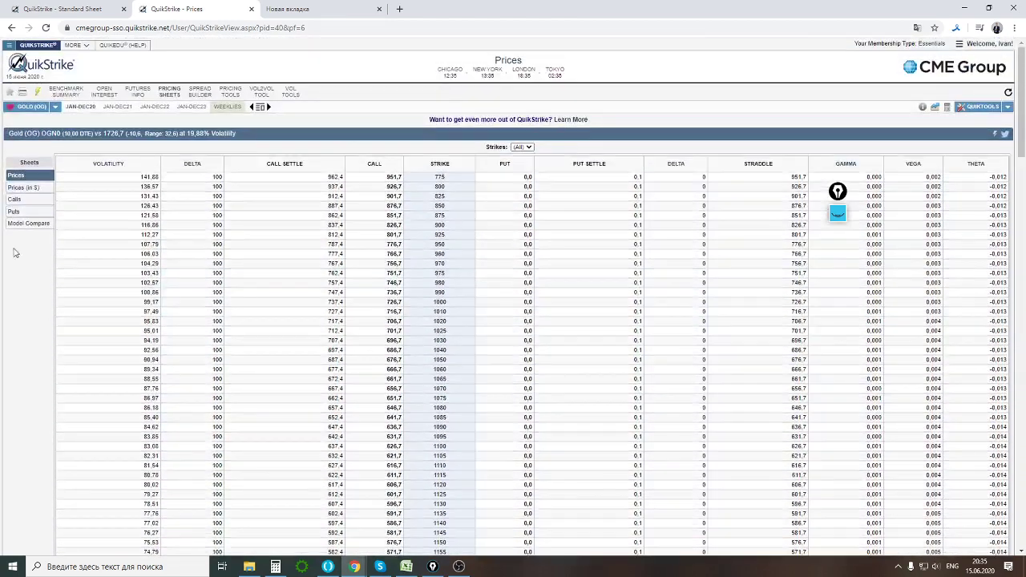
{"action": "left_click", "coordinate": [33, 107]}
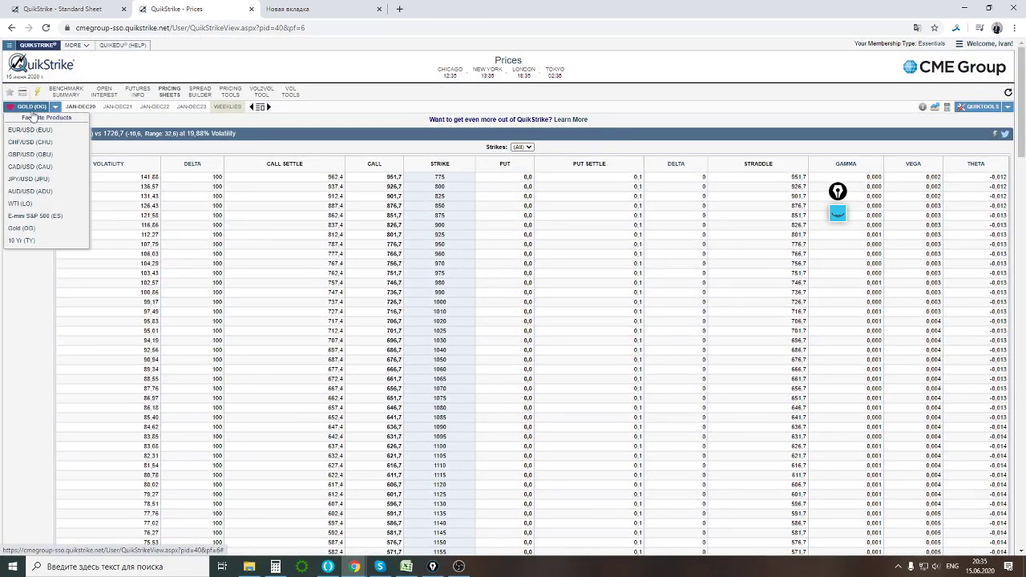
{"action": "left_click", "coordinate": [22, 241]}
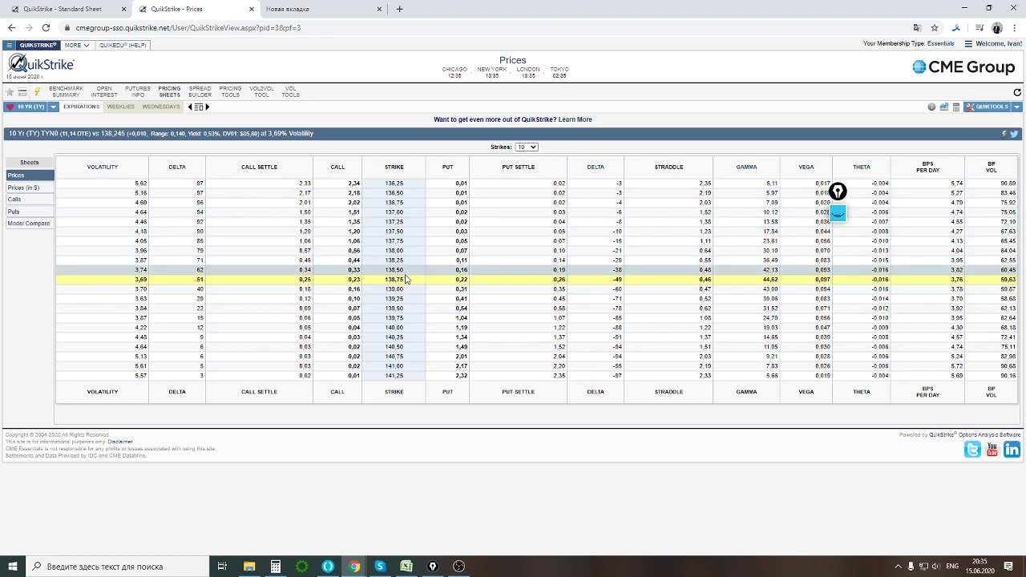
Examine the decimal format of the strike values in the 10 Yr pricing sheet, especially the fractional part of the 138,75 strike.
{"action": "left_click_drag", "start_coordinate": [406, 279], "coordinate": [391, 287]}
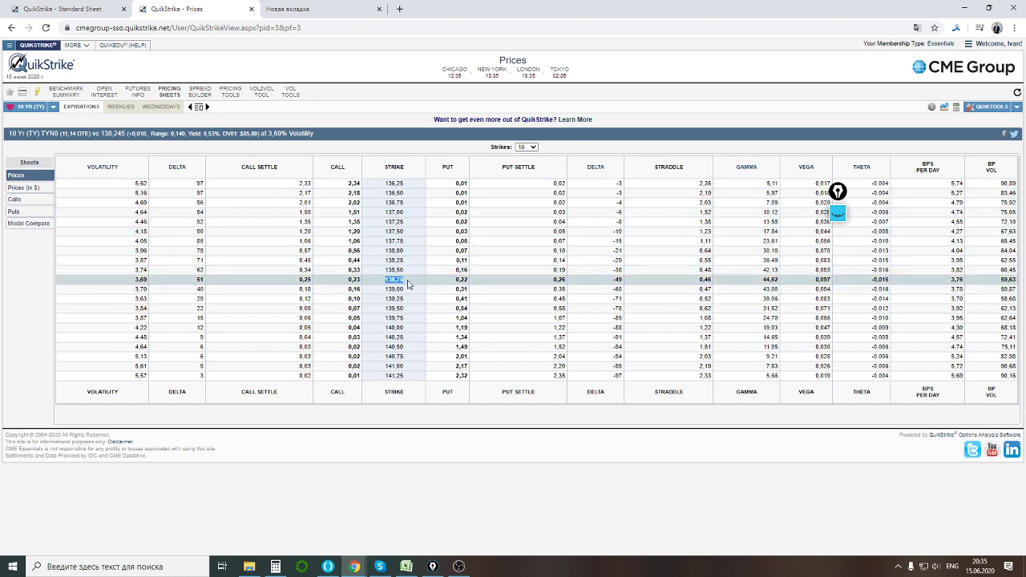
{"action": "left_click", "coordinate": [416, 282]}
{"action": "mouse_move", "coordinate": [444, 316]}
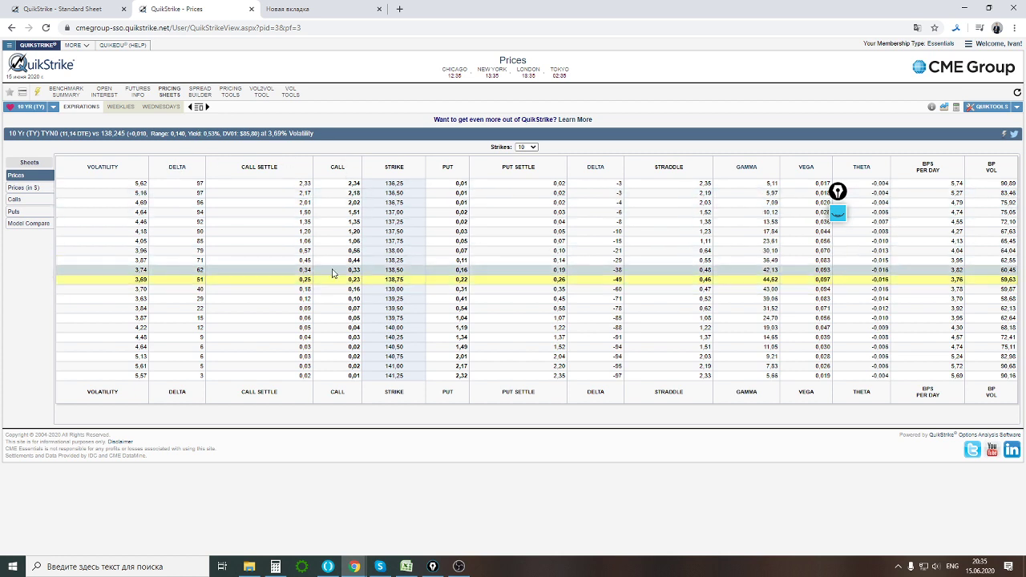
{"action": "left_click_drag", "start_coordinate": [377, 279], "coordinate": [398, 280]}
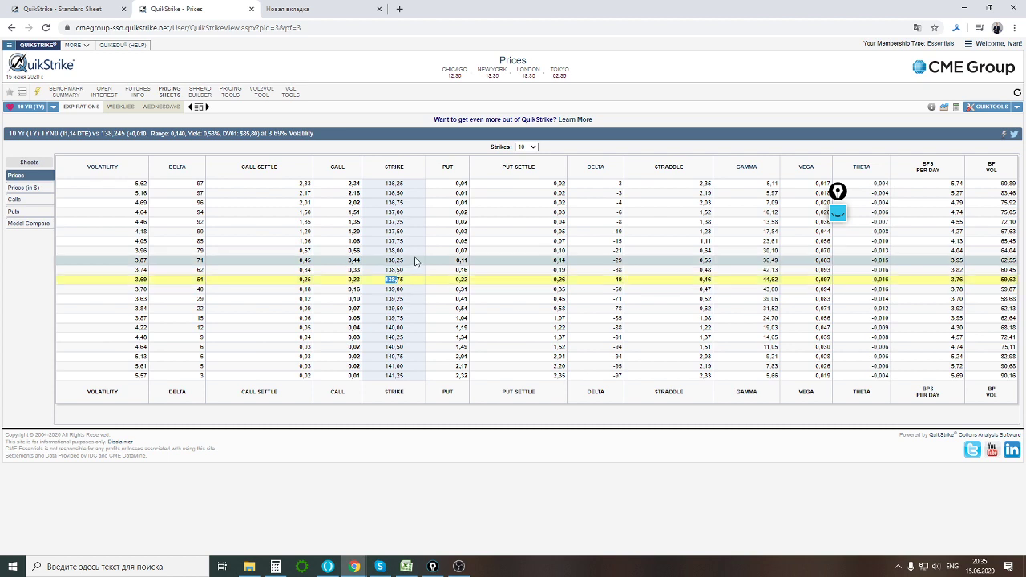
{"action": "left_click", "coordinate": [411, 279]}
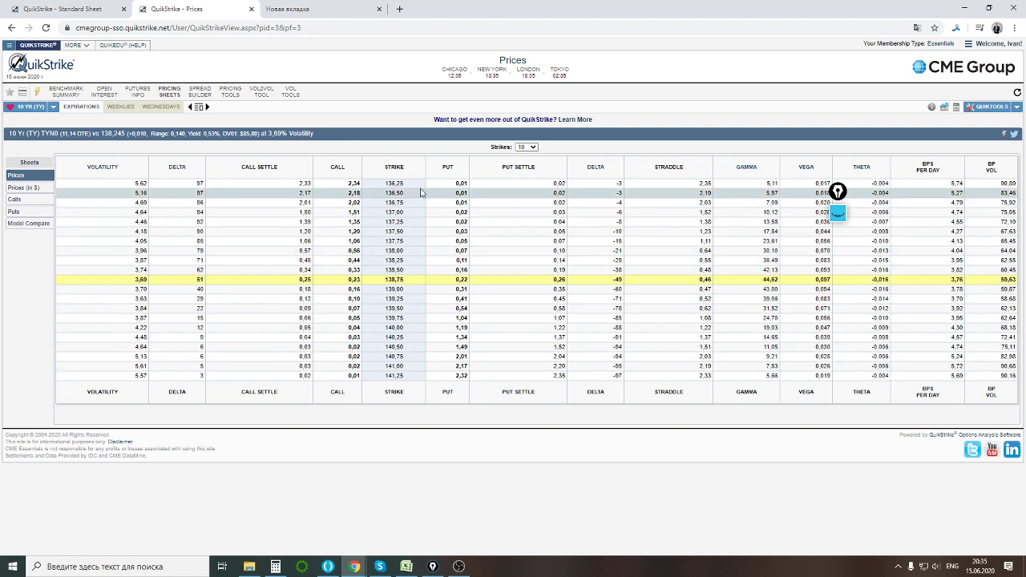
{"action": "left_click_drag", "start_coordinate": [386, 183], "coordinate": [405, 356]}
{"action": "left_click", "coordinate": [405, 235]}
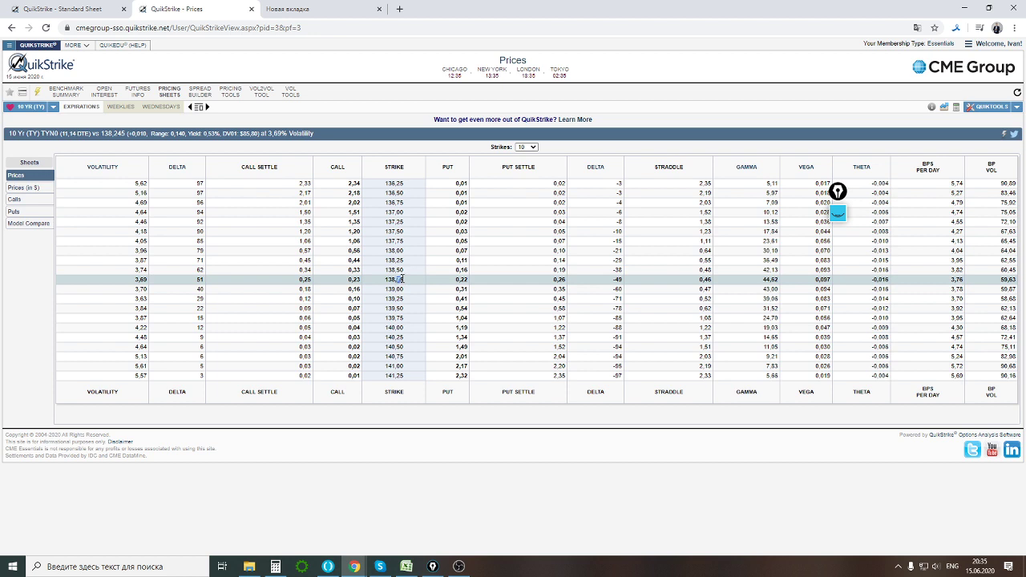
{"action": "left_click_drag", "start_coordinate": [403, 279], "coordinate": [397, 280]}
{"action": "left_click", "coordinate": [406, 284]}
{"action": "left_click_drag", "start_coordinate": [400, 280], "coordinate": [380, 285]}
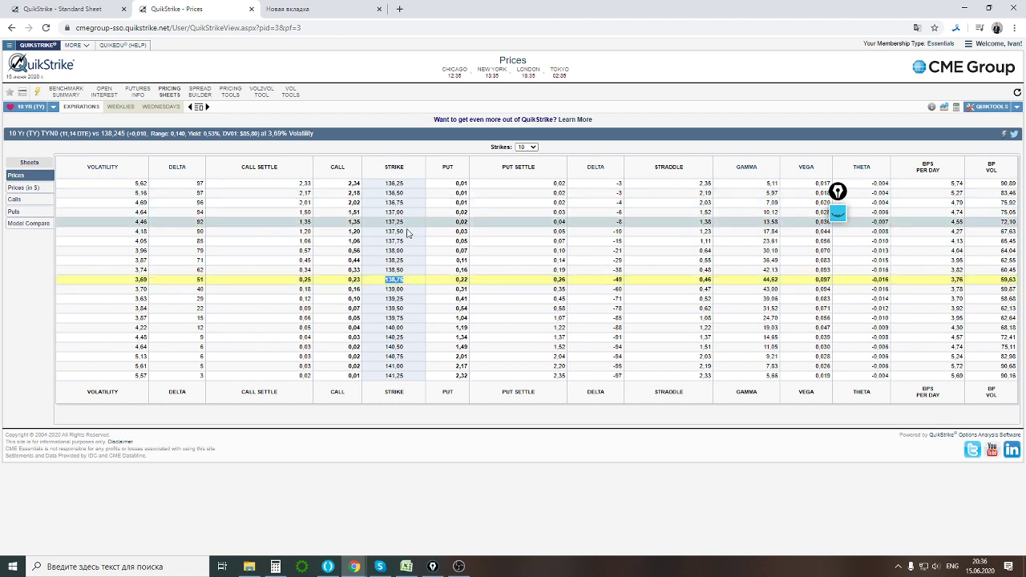
Copy the full 138,75 strike row from the 10 Yr pricing sheet and switch to Excel.
{"action": "left_click", "coordinate": [395, 280]}
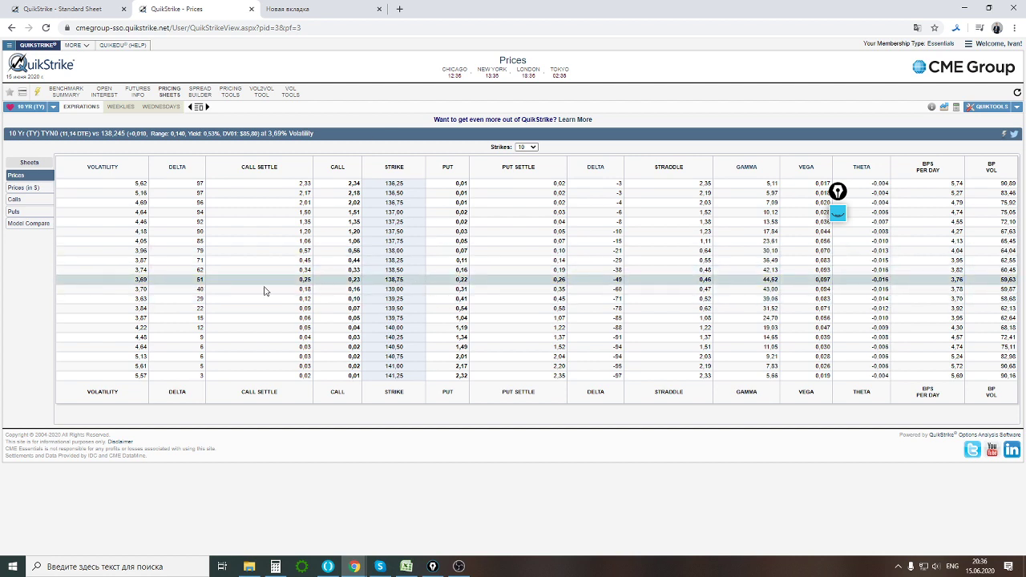
{"action": "left_click_drag", "start_coordinate": [113, 281], "coordinate": [1012, 277]}
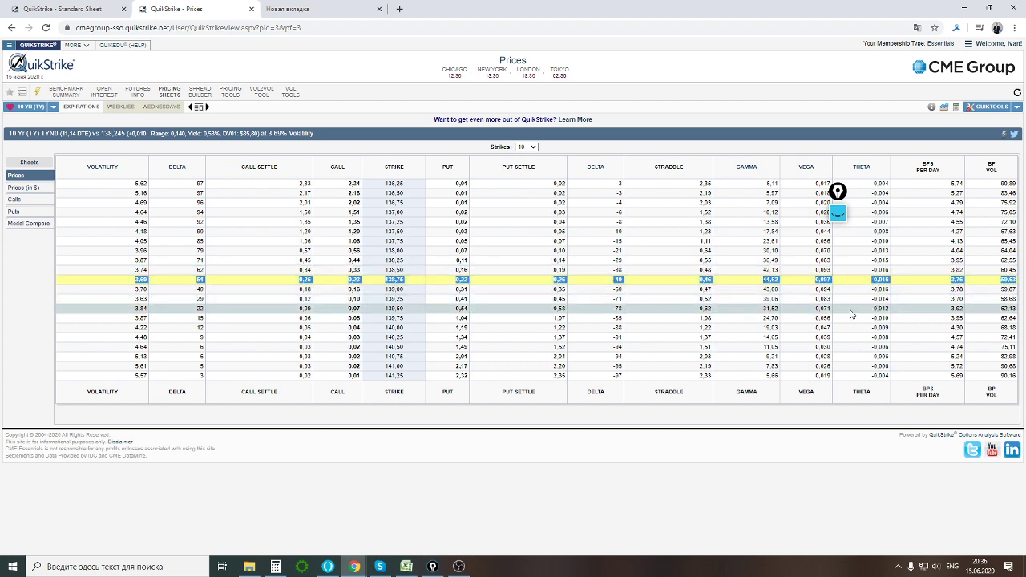
{"action": "left_click", "coordinate": [406, 567]}
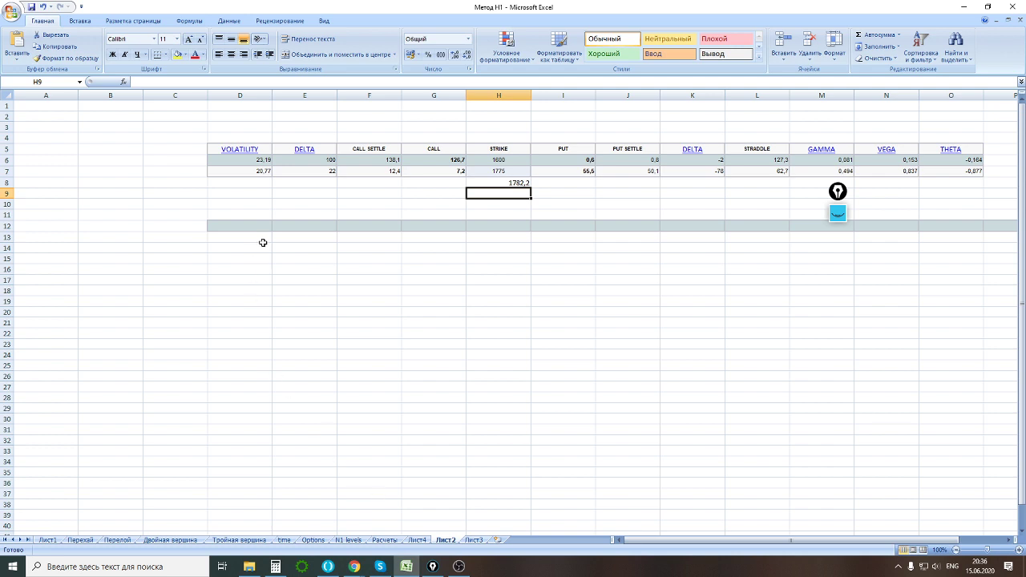
Clear the old Gold data in D6:O9 and paste the copied 138,75 row starting at D6.
{"action": "left_click", "coordinate": [247, 208]}
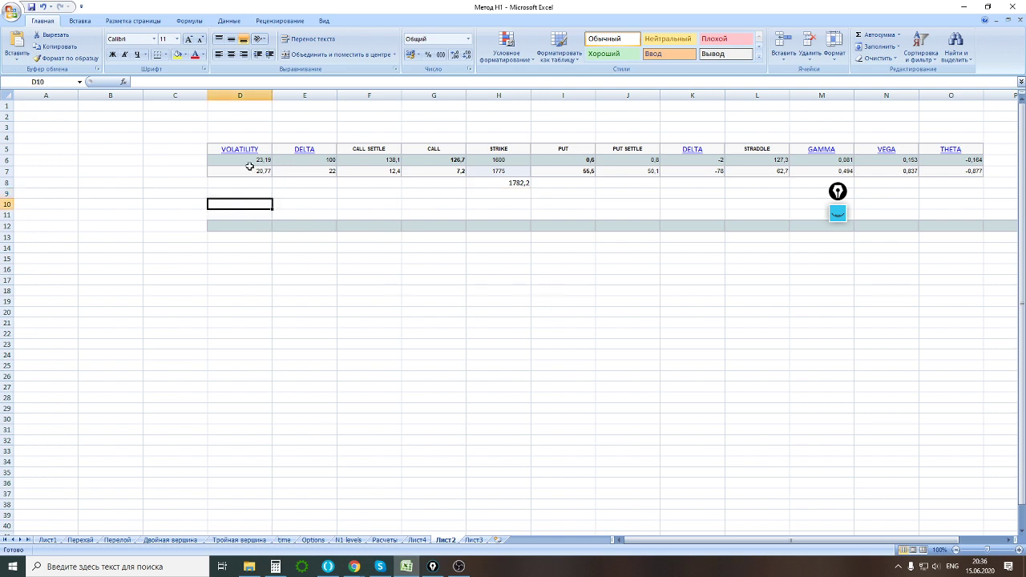
{"action": "left_click_drag", "start_coordinate": [248, 163], "coordinate": [960, 190]}
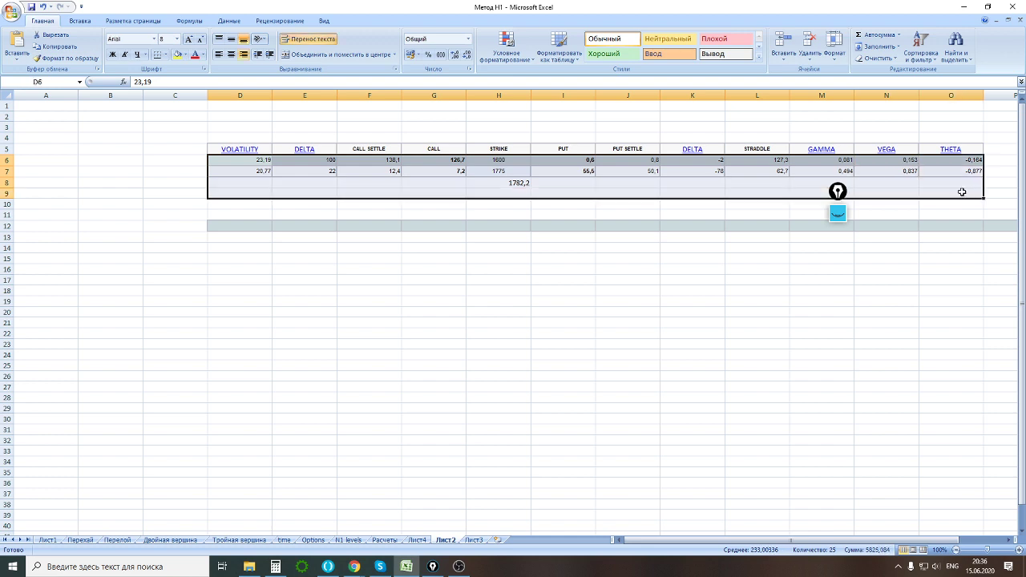
{"action": "key", "text": "Delete"}
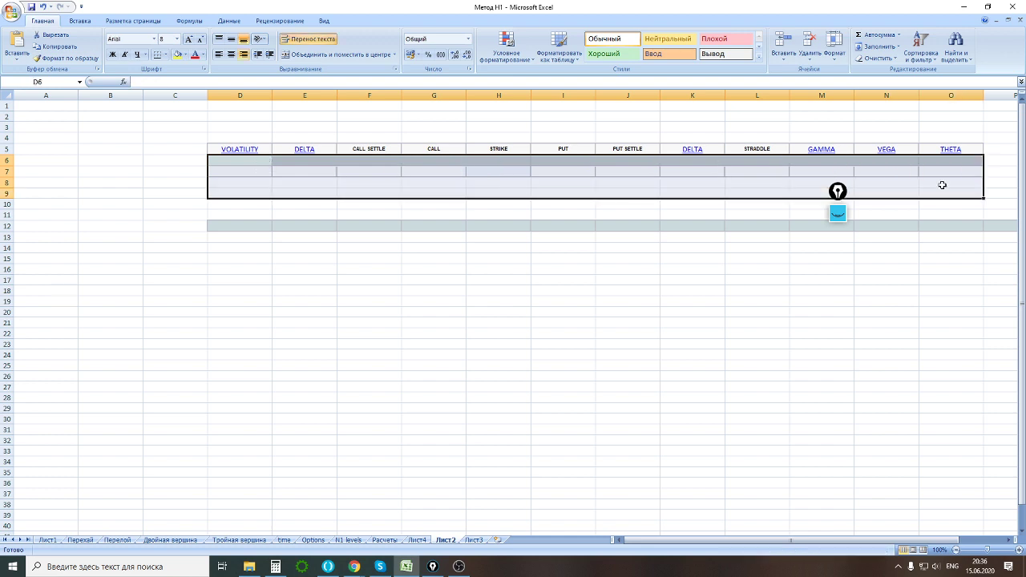
{"action": "left_click", "coordinate": [259, 162]}
{"action": "key", "text": "ctrl+v"}
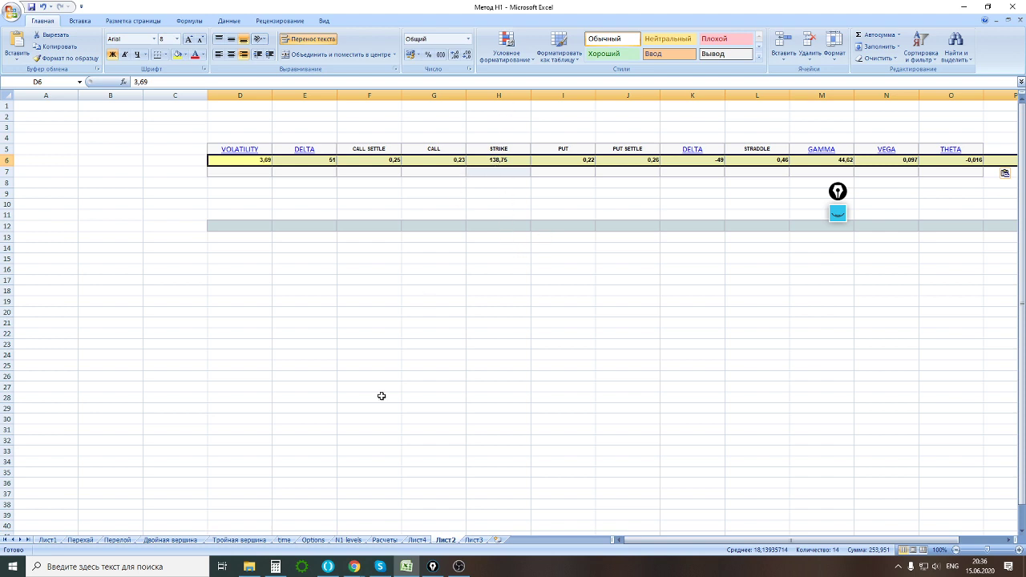
Switch back to QuikStrike in the browser, open the Spread Builder for 10 Yr (TY) and start a new spread.
{"action": "mouse_move", "coordinate": [354, 567]}
{"action": "left_click", "coordinate": [292, 526]}
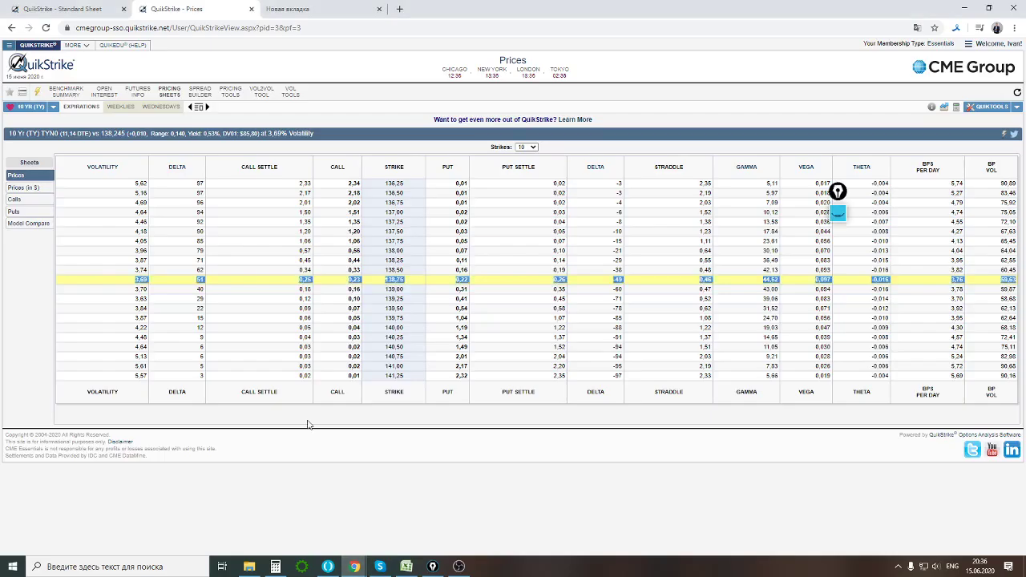
{"action": "left_click", "coordinate": [388, 288]}
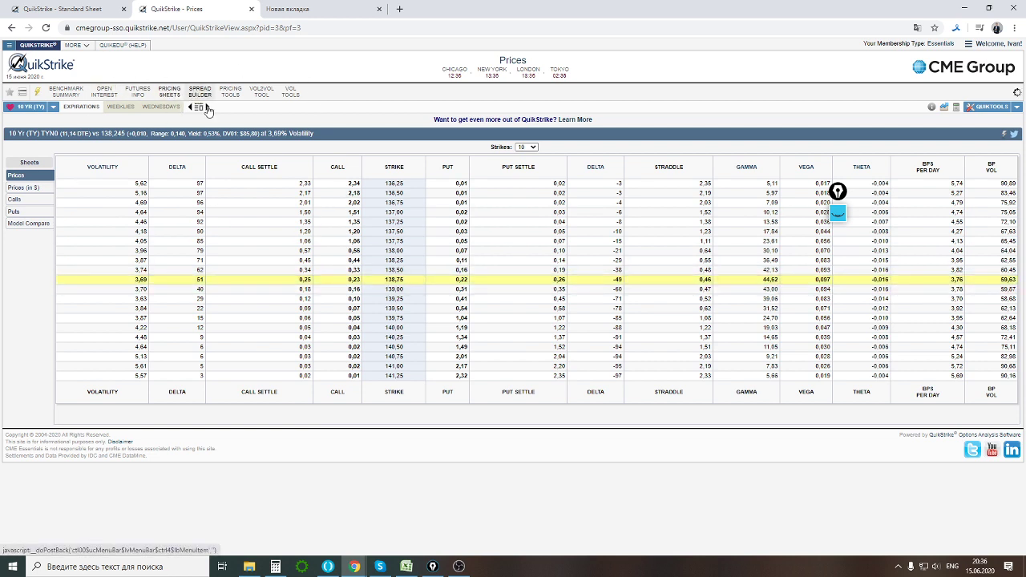
{"action": "left_click", "coordinate": [206, 107]}
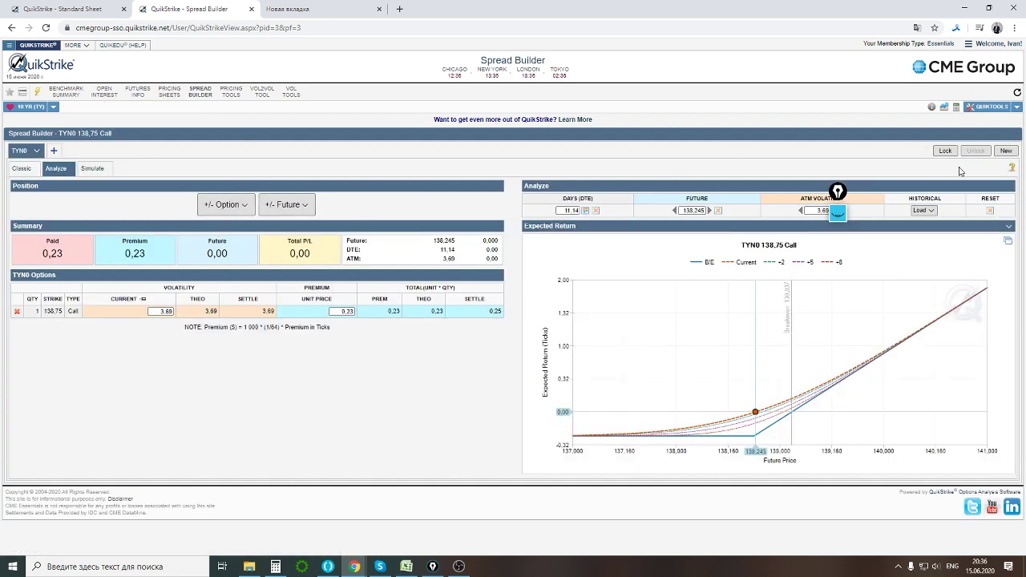
{"action": "left_click", "coordinate": [1005, 151]}
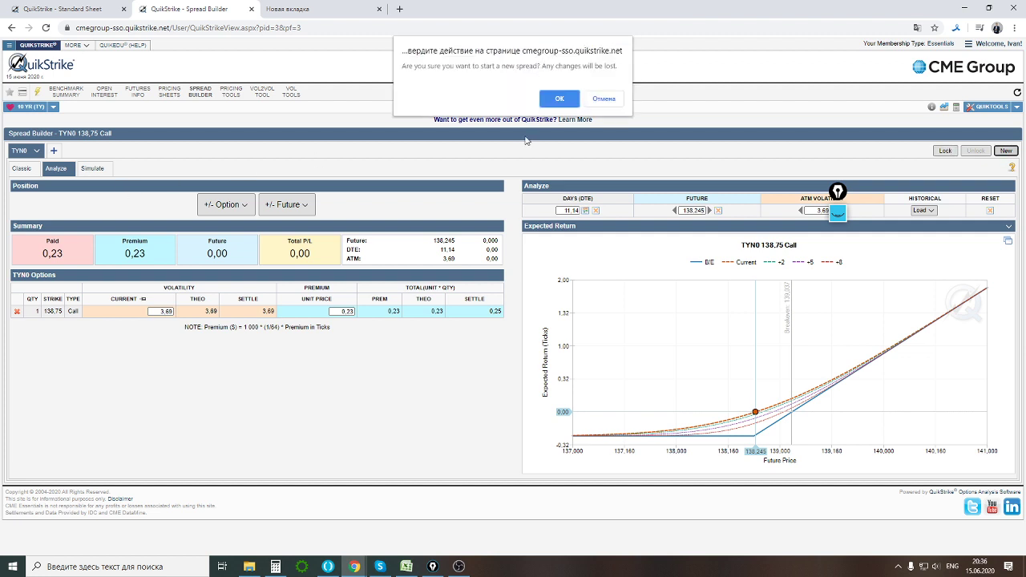
{"action": "left_click", "coordinate": [562, 100]}
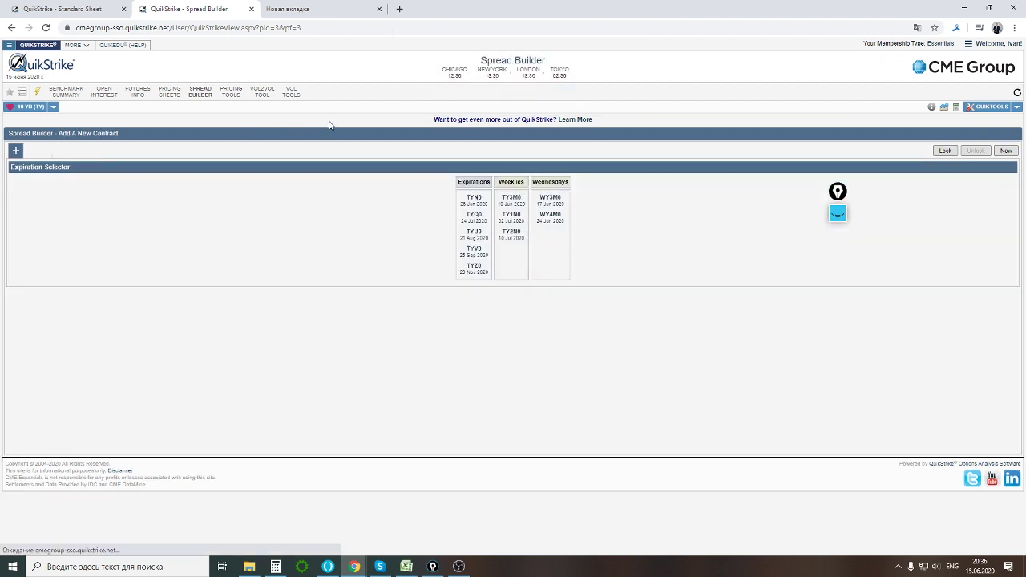
Choose the TYN0 expiration and add one 138,75 call in the Spread Editor, highlighting its price.
{"action": "left_click", "coordinate": [474, 199]}
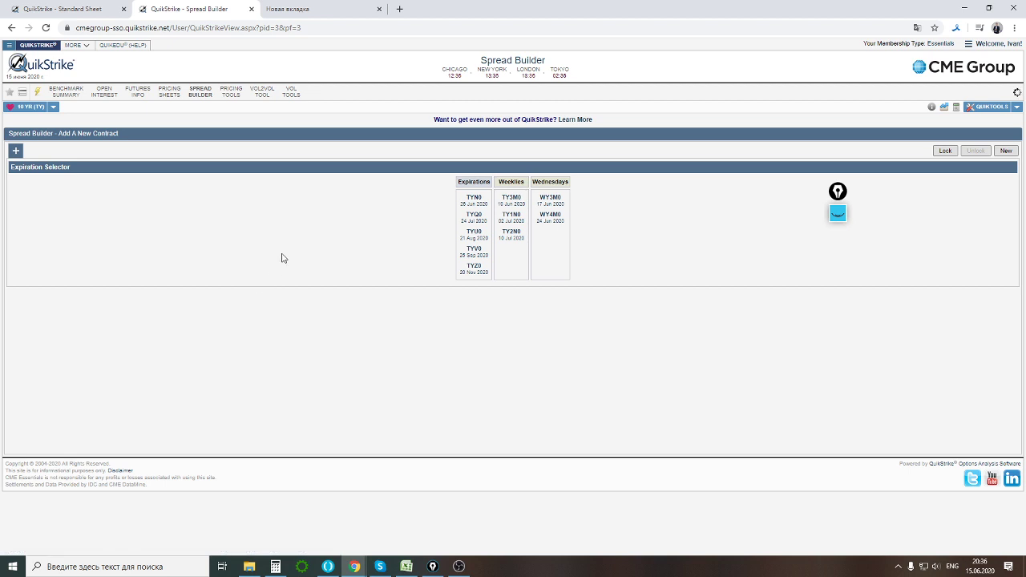
{"action": "left_click", "coordinate": [232, 204]}
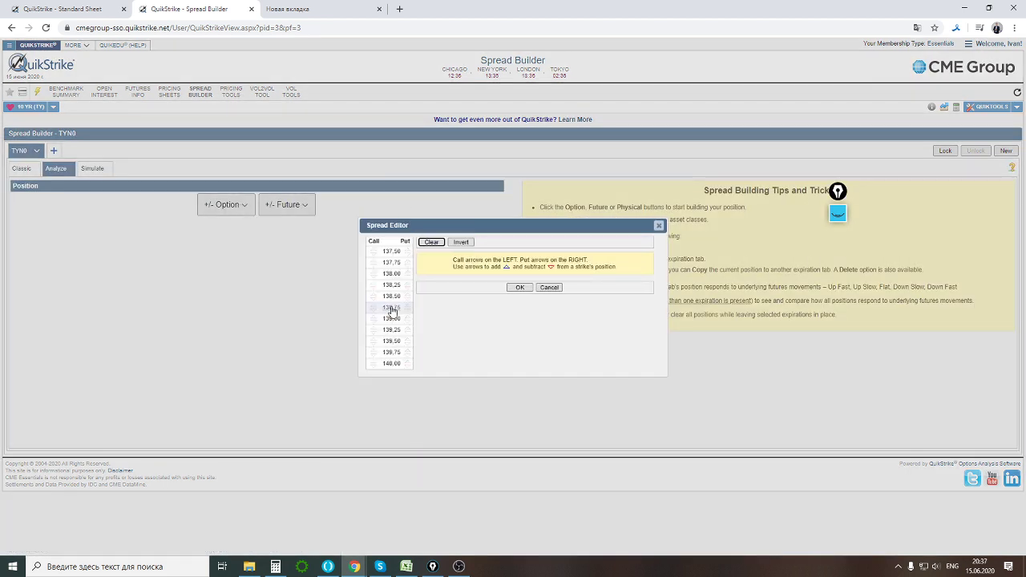
{"action": "left_click", "coordinate": [374, 307]}
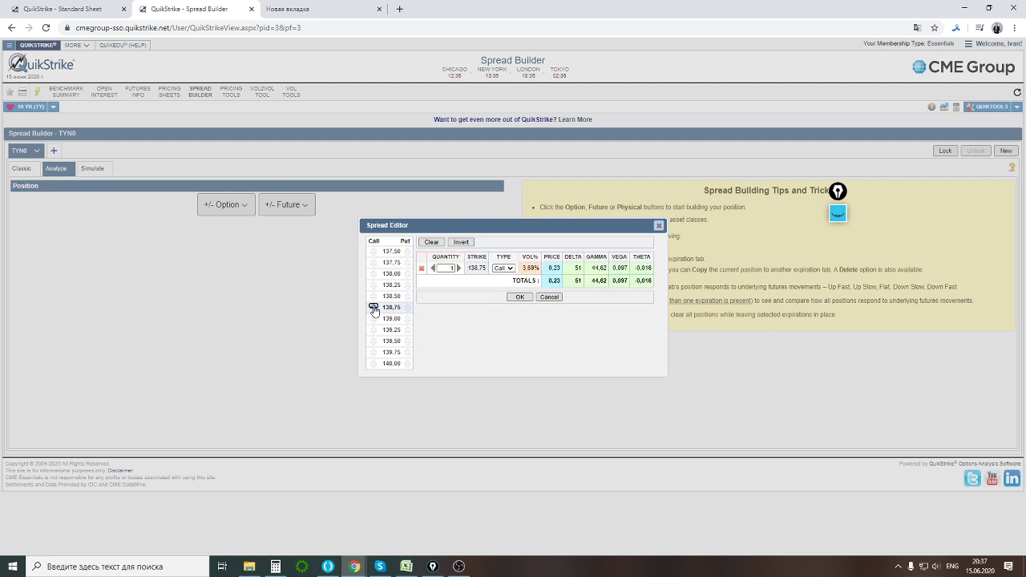
{"action": "left_click", "coordinate": [554, 268]}
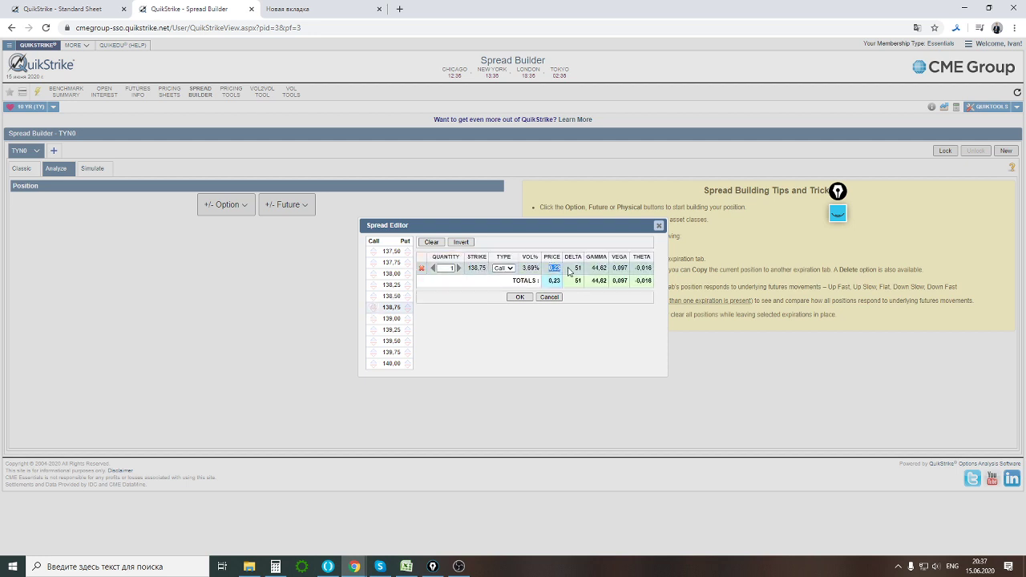
Switch to Excel and calculate the 138,75 strike plus its call price in H7 with the formula =H6+G6.
{"action": "key", "text": "alt+Tab"}
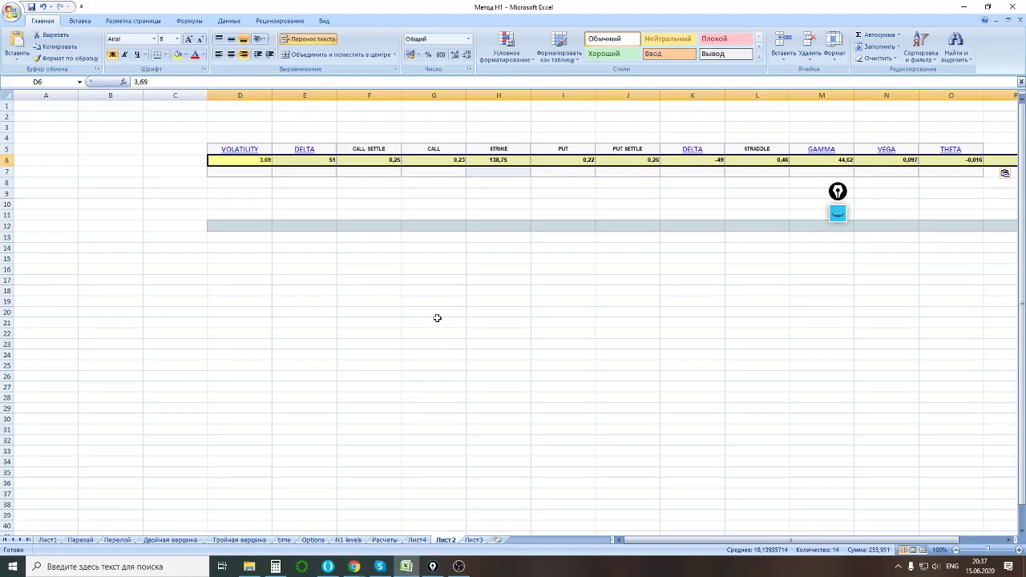
{"action": "left_click", "coordinate": [442, 162]}
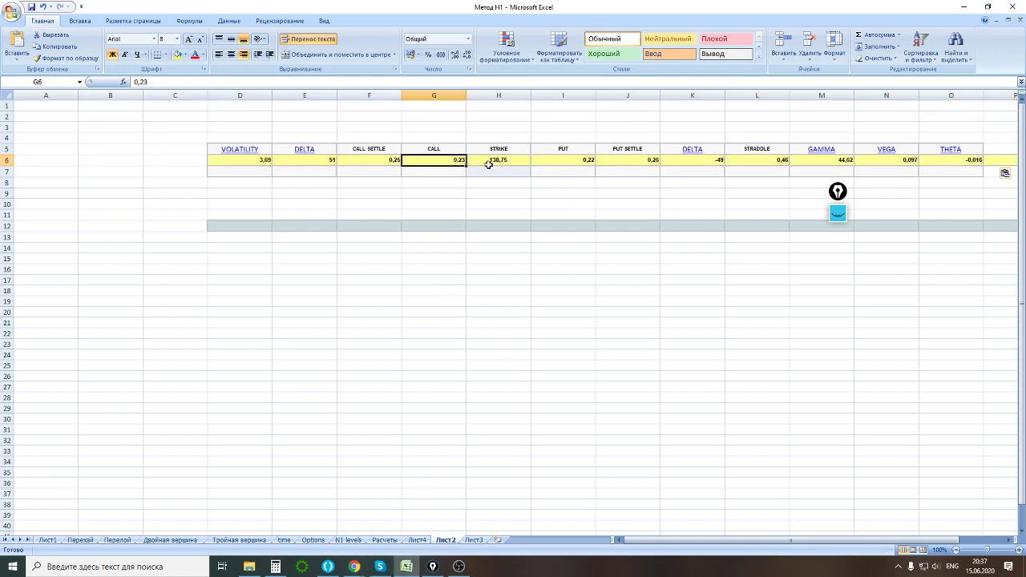
{"action": "left_click", "coordinate": [488, 172]}
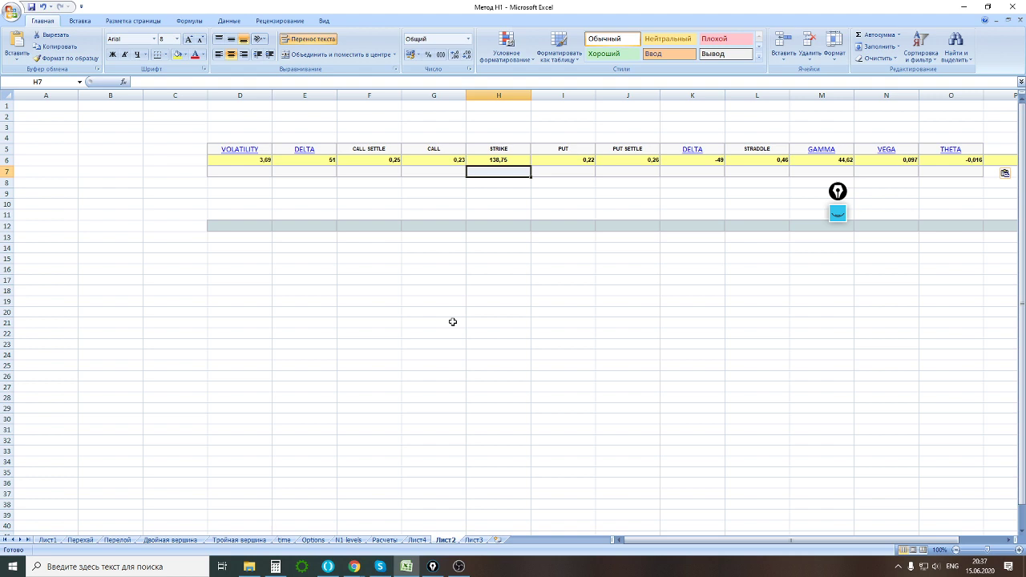
{"action": "type", "text": "="}
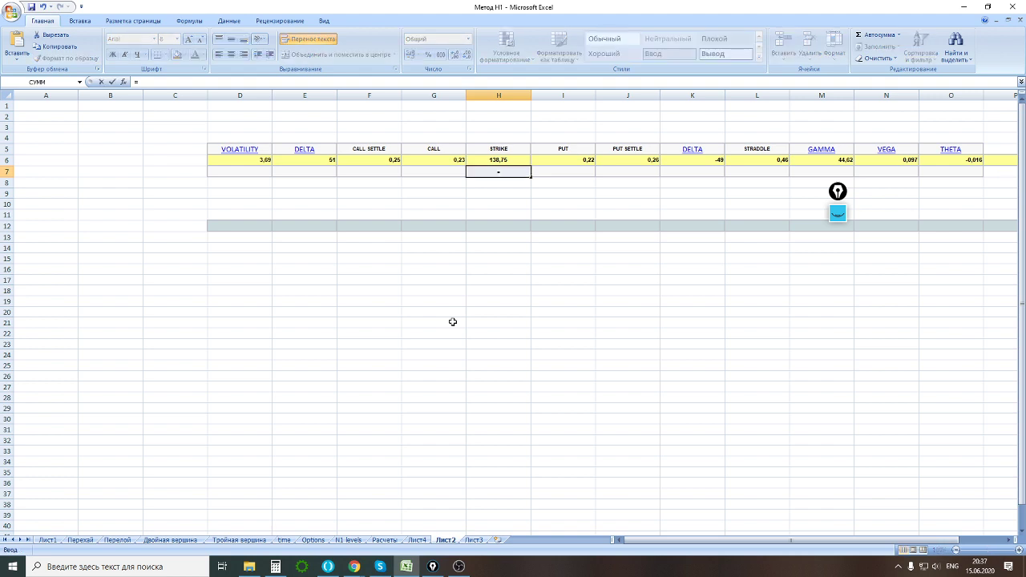
{"action": "left_click", "coordinate": [499, 159]}
{"action": "type", "text": "+"}
{"action": "left_click", "coordinate": [454, 162]}
{"action": "key", "text": "Return"}
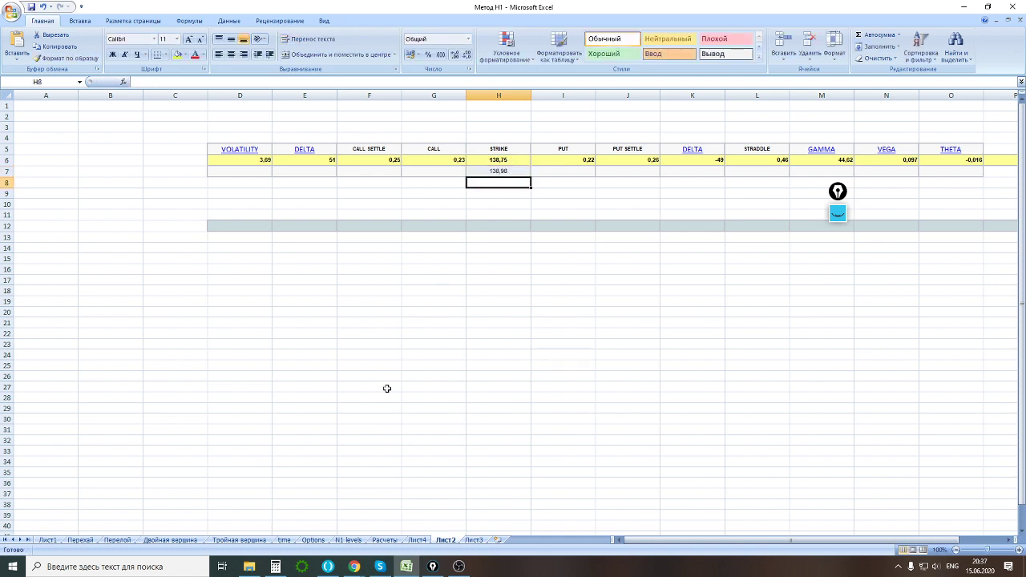
Switch back to QuikStrike in the browser and apply the 138,75 call to the TYN0 position.
{"action": "left_click", "coordinate": [353, 567]}
{"action": "left_click", "coordinate": [316, 523]}
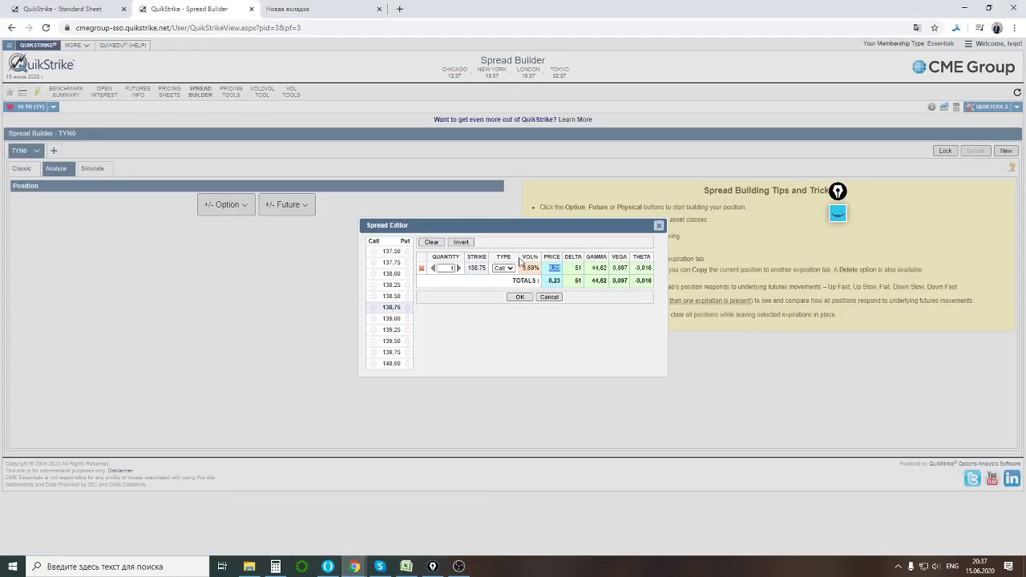
{"action": "left_click", "coordinate": [519, 297]}
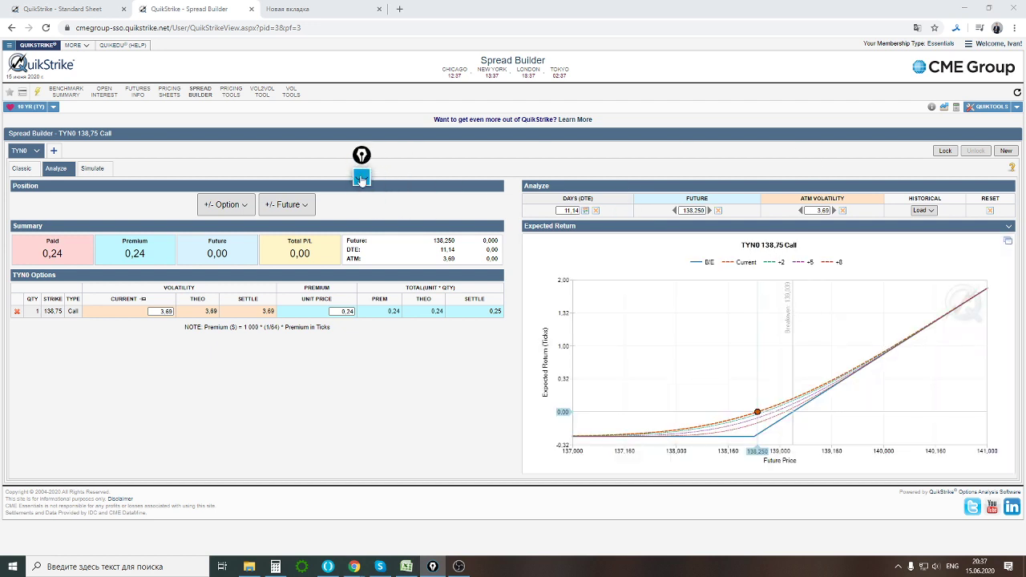
Box the breakeven value on the Expected Return chart with the annotation pen, then hide the drawing.
{"action": "left_click", "coordinate": [362, 176]}
{"action": "mouse_move", "coordinate": [805, 275]}
{"action": "left_mouse_down"}
{"action": "mouse_move", "coordinate": [779, 304]}
{"action": "mouse_move", "coordinate": [797, 316]}
{"action": "mouse_move", "coordinate": [804, 276]}
{"action": "left_mouse_up"}
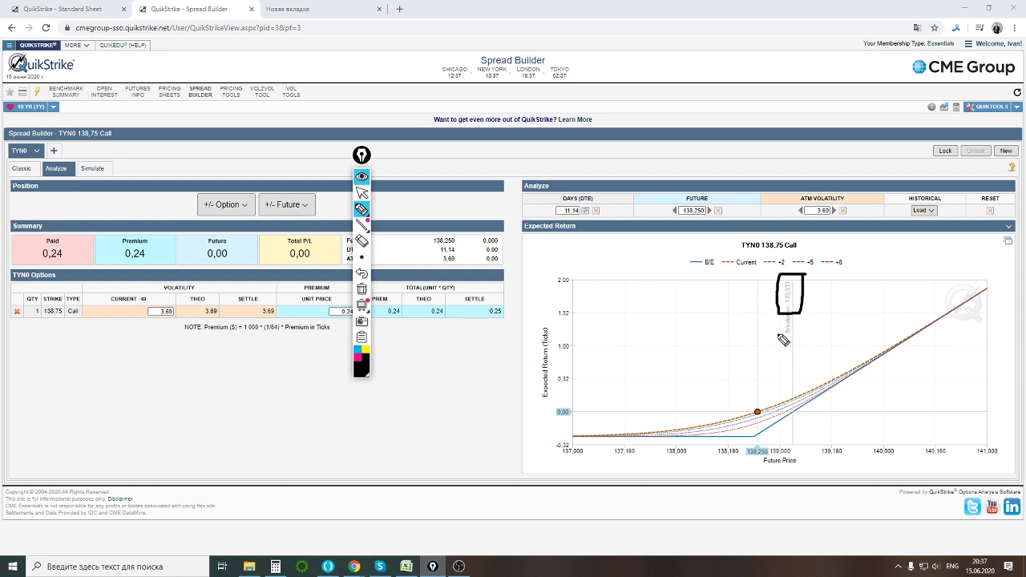
{"action": "left_click", "coordinate": [362, 178]}
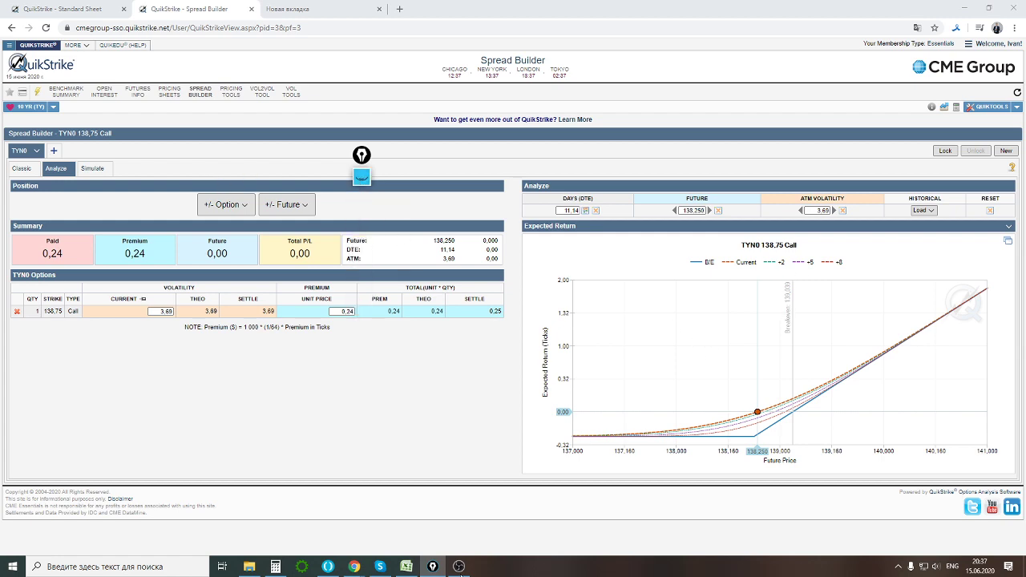
Switch to Excel and clear the calculated level in H7.
{"action": "left_click", "coordinate": [407, 566]}
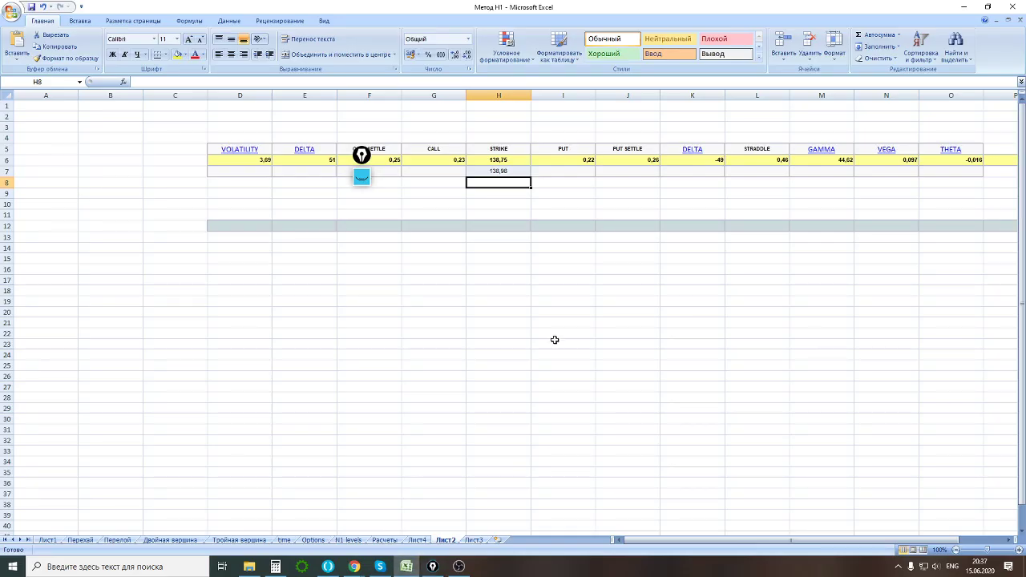
{"action": "left_click", "coordinate": [499, 170]}
{"action": "key", "text": "Delete"}
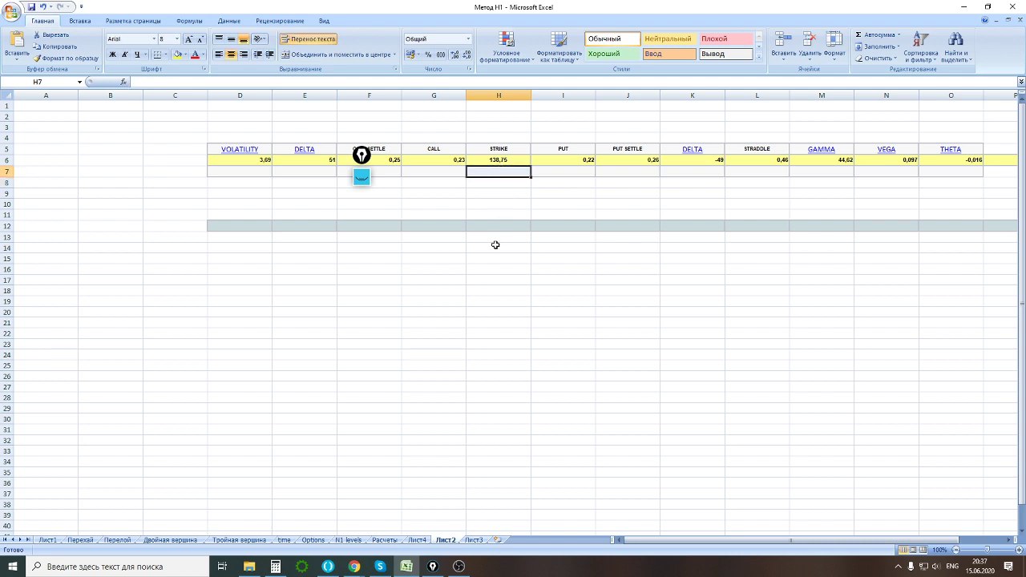
Sketch a zigzag price rise to a level line below the table, write 0.32 beside it, and erase all annotations.
{"action": "left_click_drag", "start_coordinate": [369, 159], "coordinate": [164, 293]}
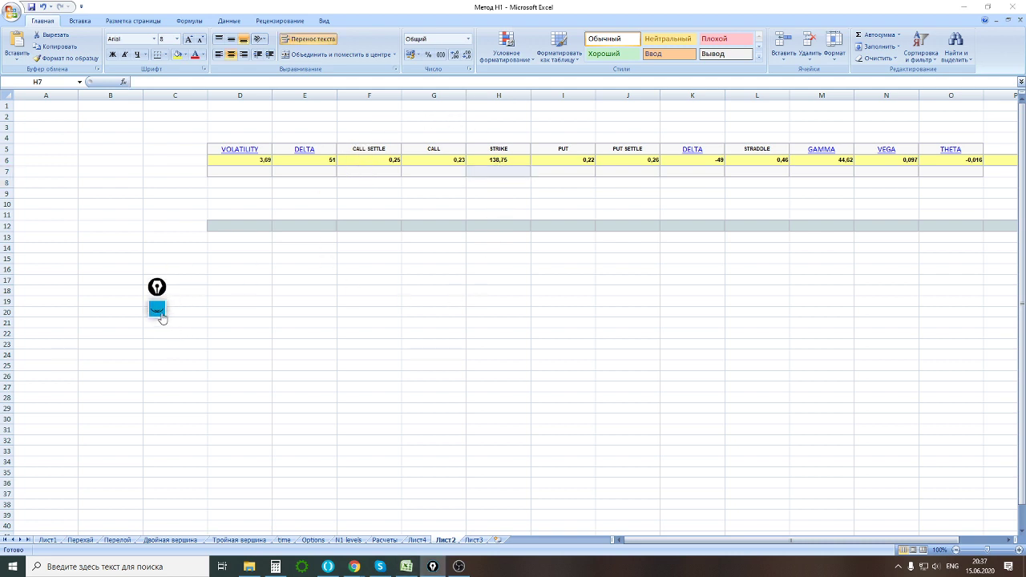
{"action": "left_click", "coordinate": [158, 313]}
{"action": "mouse_move", "coordinate": [238, 438]}
{"action": "left_mouse_down"}
{"action": "mouse_move", "coordinate": [352, 298]}
{"action": "mouse_move", "coordinate": [403, 265]}
{"action": "left_mouse_up"}
{"action": "left_click_drag", "start_coordinate": [326, 241], "coordinate": [594, 255]}
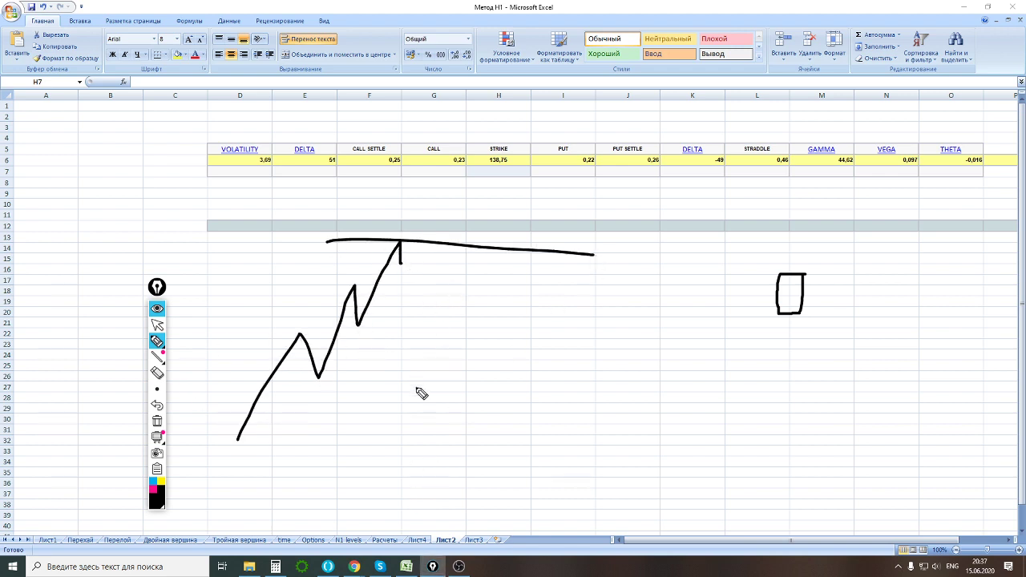
{"action": "mouse_move", "coordinate": [465, 351]}
{"action": "left_mouse_down"}
{"action": "mouse_move", "coordinate": [473, 394]}
{"action": "mouse_move", "coordinate": [467, 348]}
{"action": "left_mouse_up"}
{"action": "left_click", "coordinate": [500, 391]}
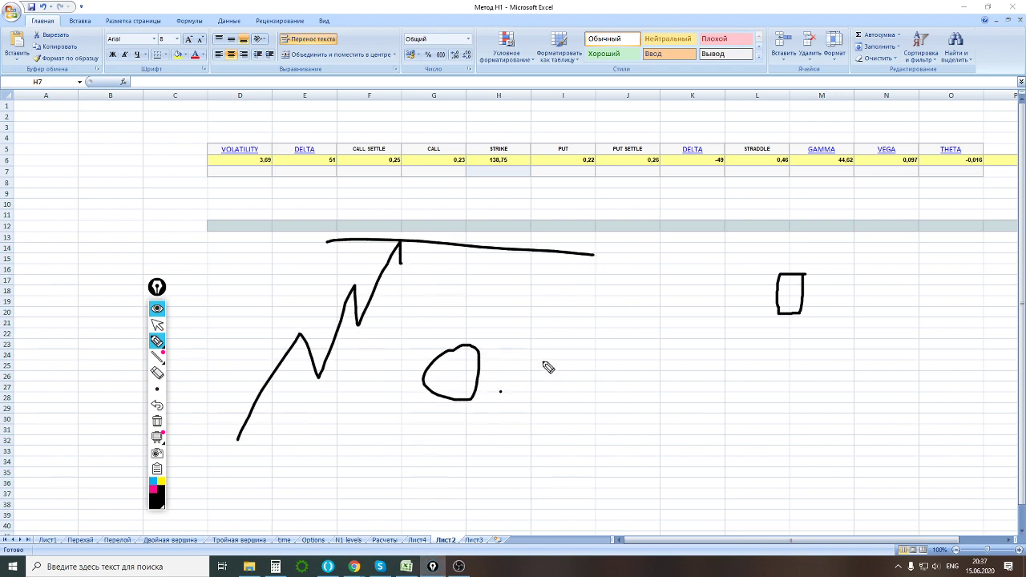
{"action": "left_click_drag", "start_coordinate": [527, 358], "coordinate": [548, 388]}
{"action": "left_click_drag", "start_coordinate": [583, 352], "coordinate": [607, 398]}
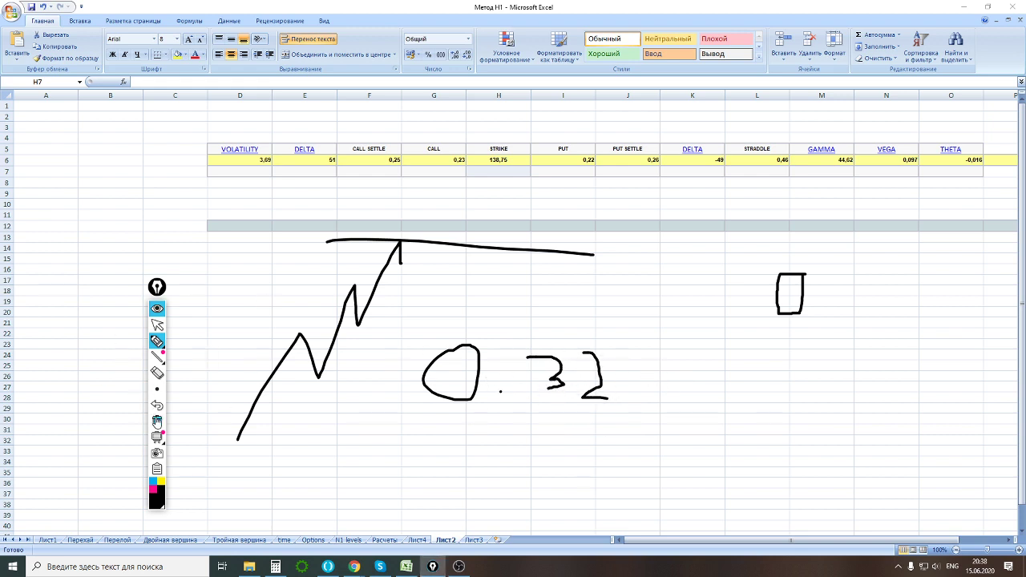
{"action": "left_click", "coordinate": [157, 421]}
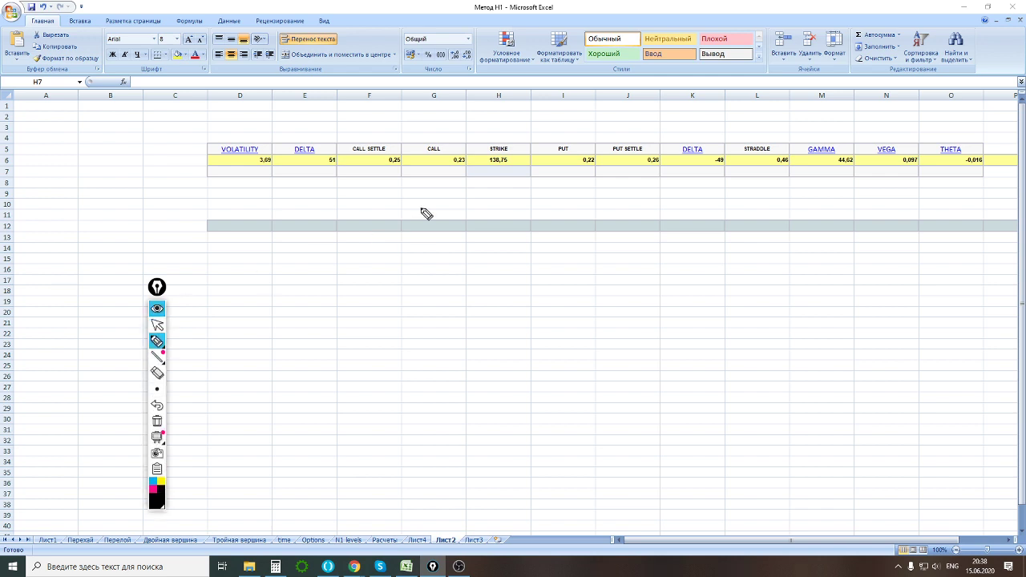
Box the strike cell and then the call price cell with the annotation pen, erasing each drawing.
{"action": "mouse_move", "coordinate": [478, 126]}
{"action": "left_mouse_down"}
{"action": "mouse_move", "coordinate": [465, 185]}
{"action": "mouse_move", "coordinate": [522, 127]}
{"action": "mouse_move", "coordinate": [479, 128]}
{"action": "left_mouse_up"}
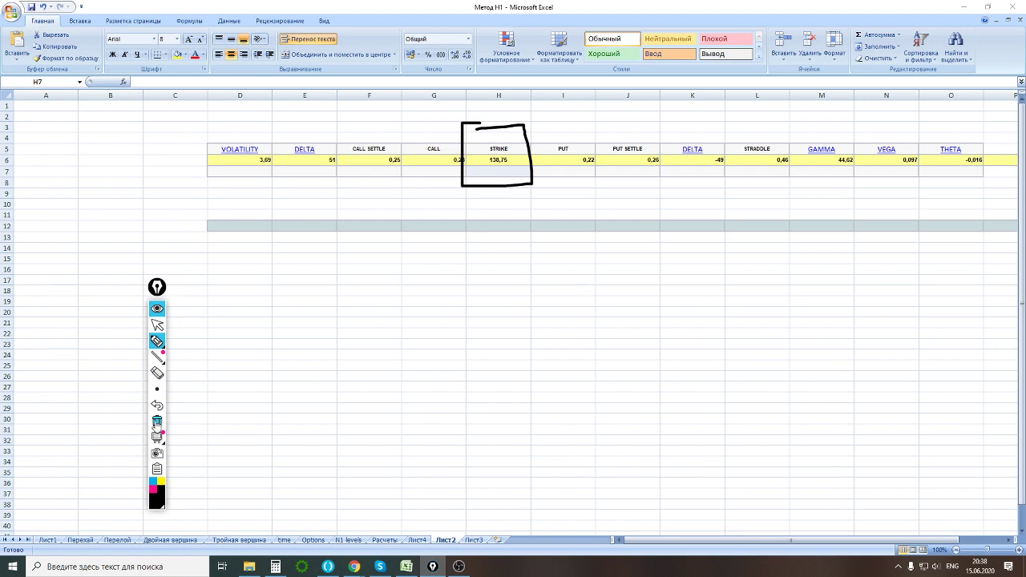
{"action": "left_click", "coordinate": [158, 421]}
{"action": "mouse_move", "coordinate": [422, 132]}
{"action": "left_mouse_down"}
{"action": "mouse_move", "coordinate": [470, 137]}
{"action": "mouse_move", "coordinate": [442, 176]}
{"action": "mouse_move", "coordinate": [447, 125]}
{"action": "left_mouse_up"}
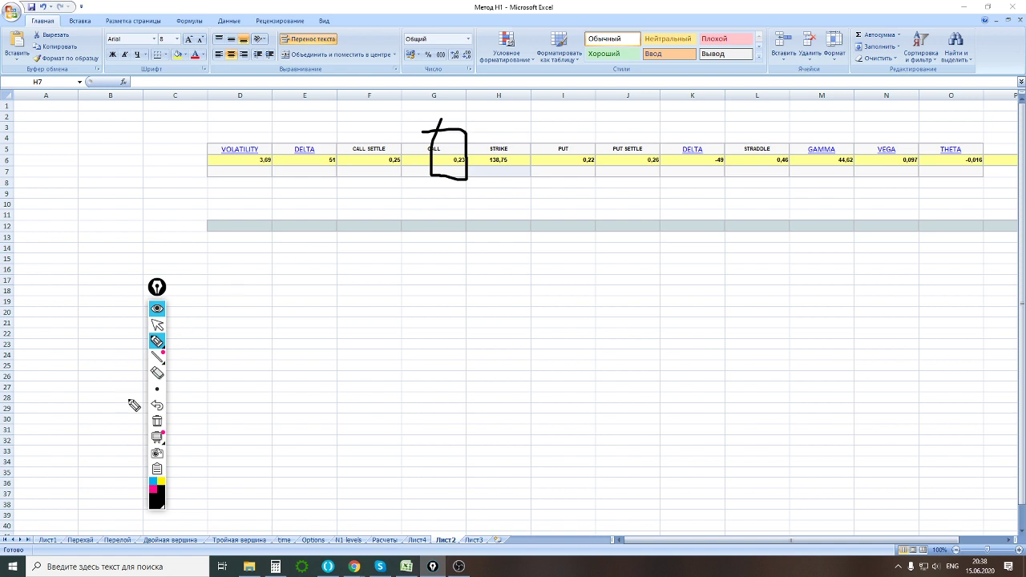
{"action": "left_click", "coordinate": [157, 421]}
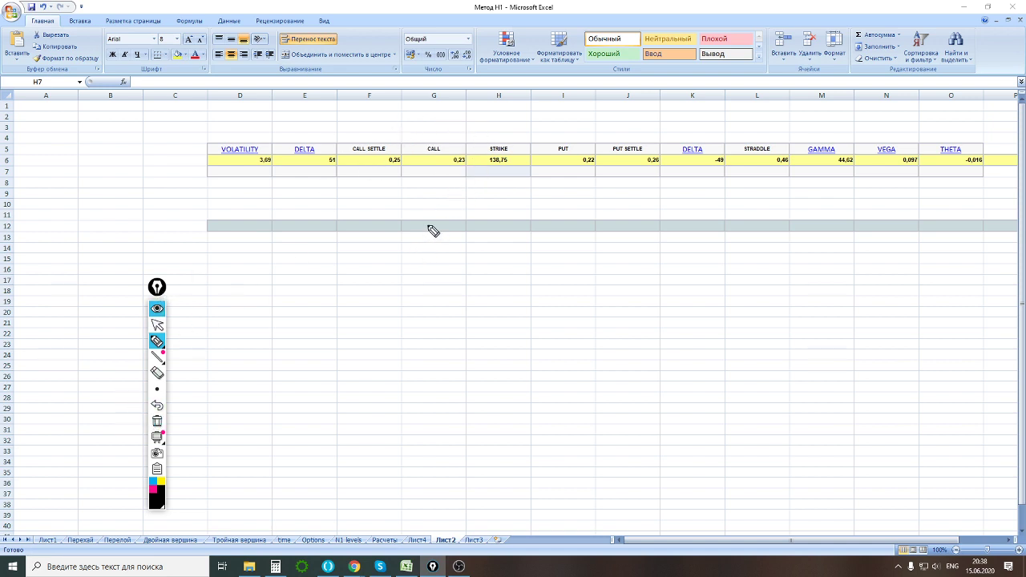
Hide the annotation tools and enter 0,75 in cell H7 under the strike.
{"action": "left_click", "coordinate": [153, 310]}
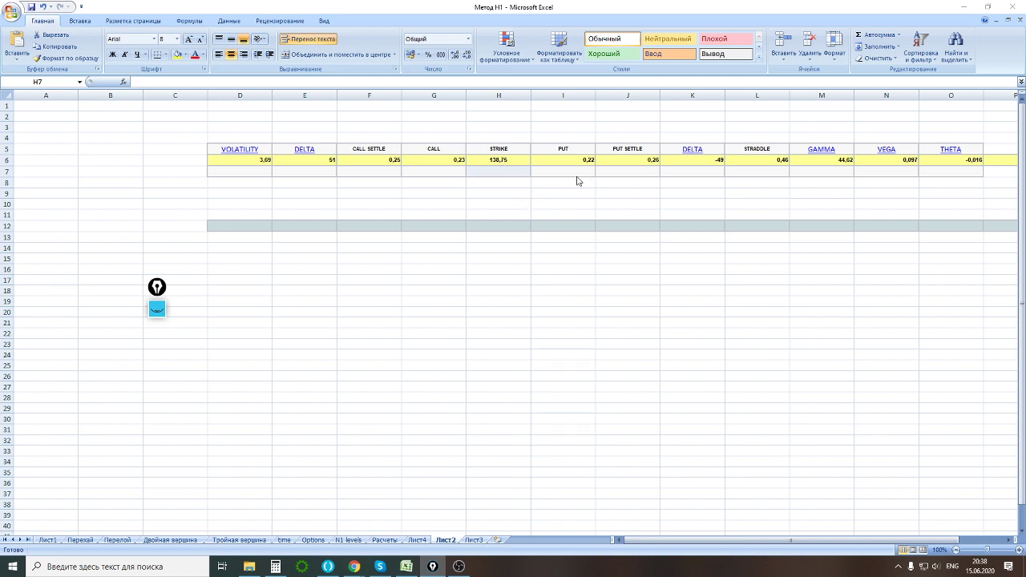
{"action": "left_click", "coordinate": [505, 173]}
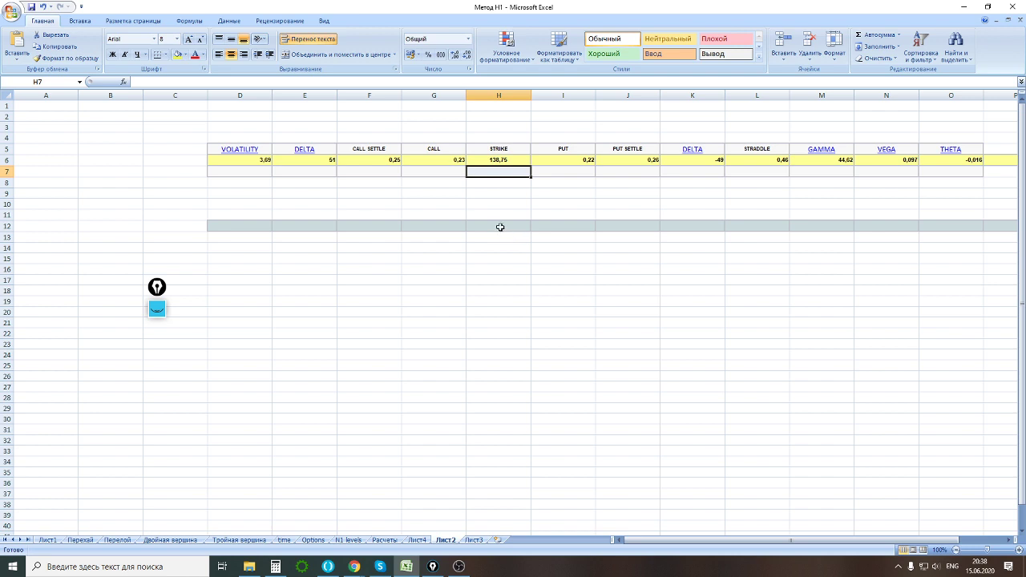
{"action": "left_click", "coordinate": [499, 162]}
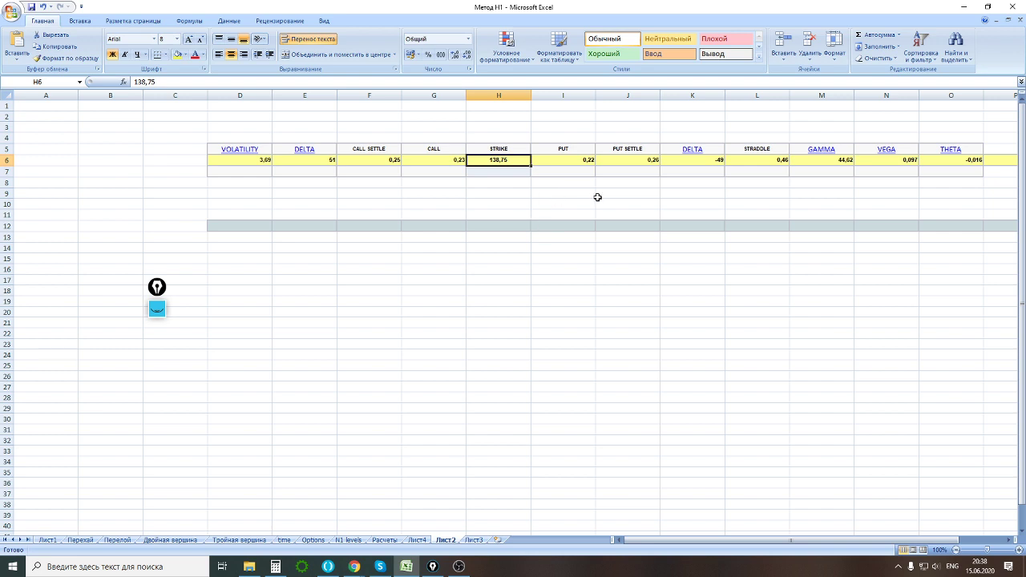
{"action": "left_click", "coordinate": [460, 162]}
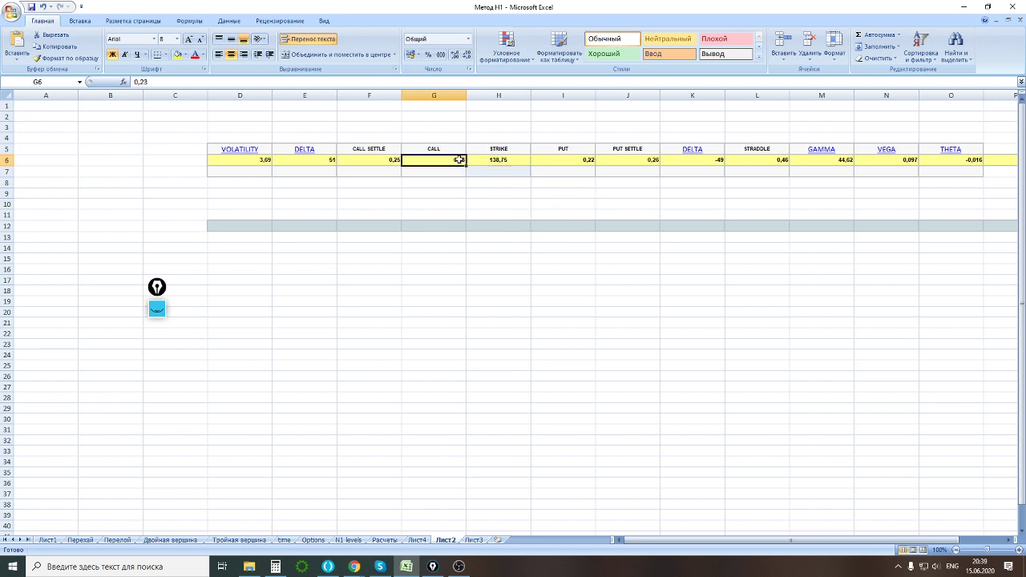
{"action": "key", "text": "Right"}
{"action": "key", "text": "Right"}
{"action": "key", "text": "Down"}
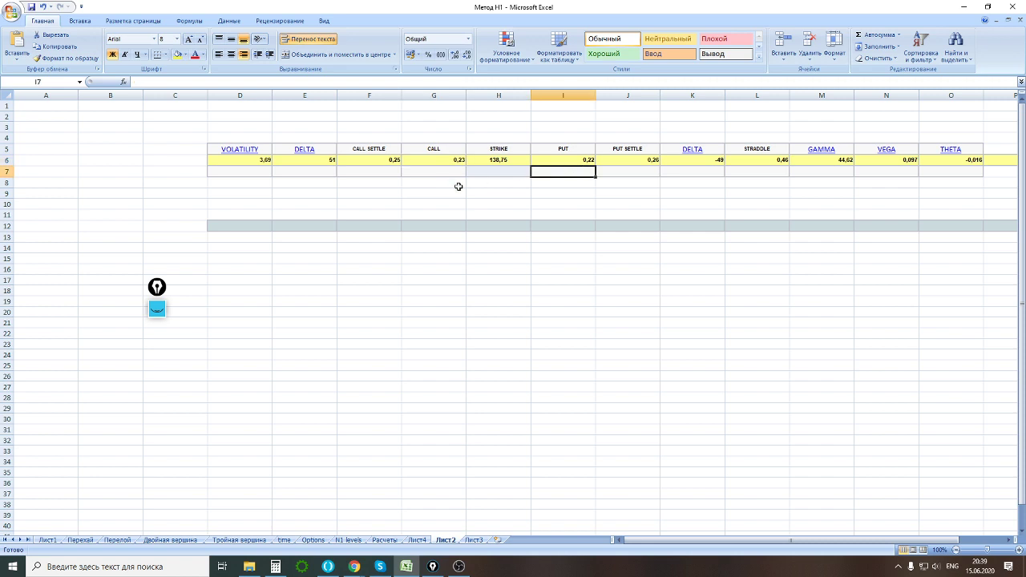
{"action": "left_click", "coordinate": [497, 172]}
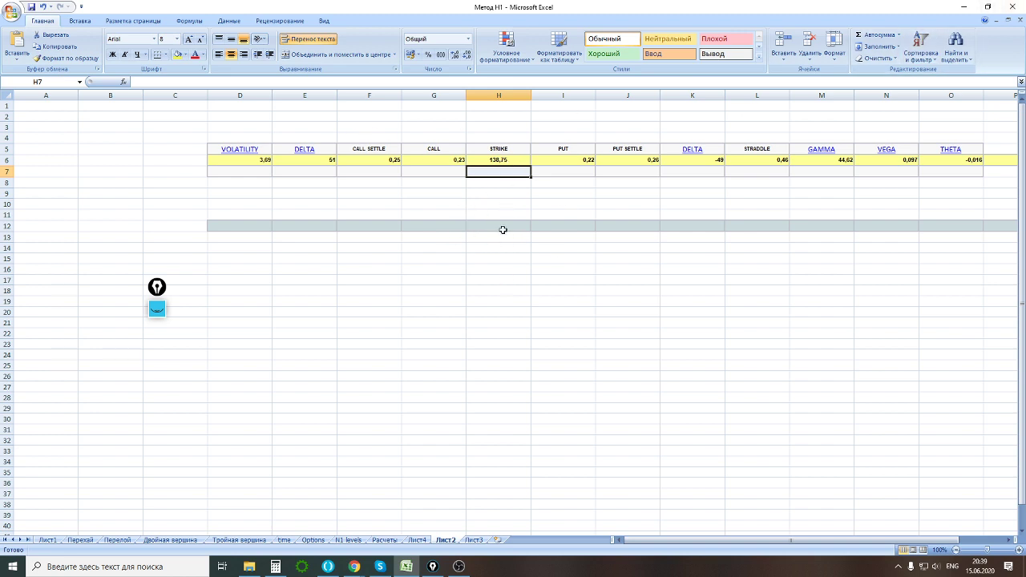
{"action": "type", "text": "0,75"}
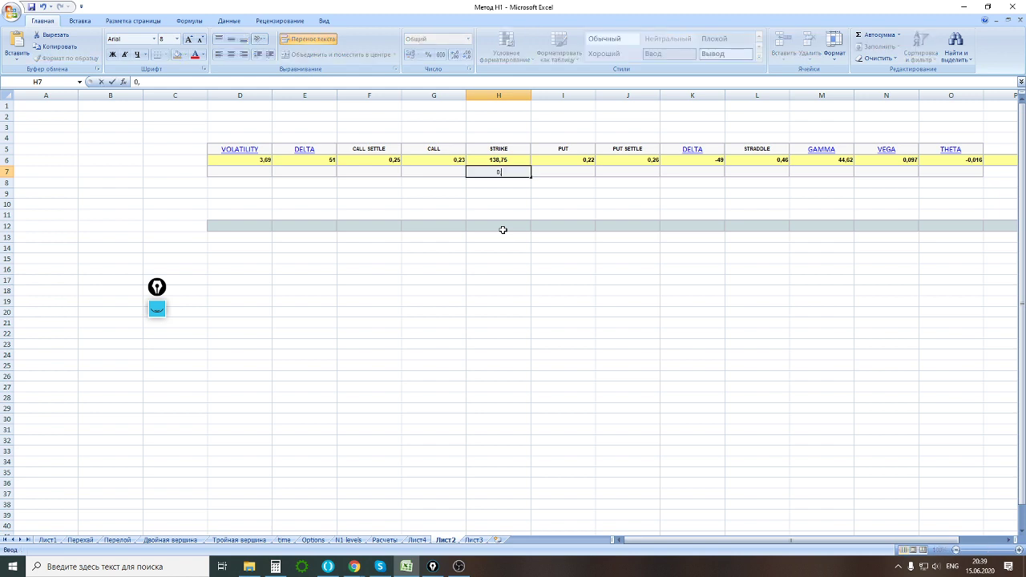
{"action": "key", "text": "Return"}
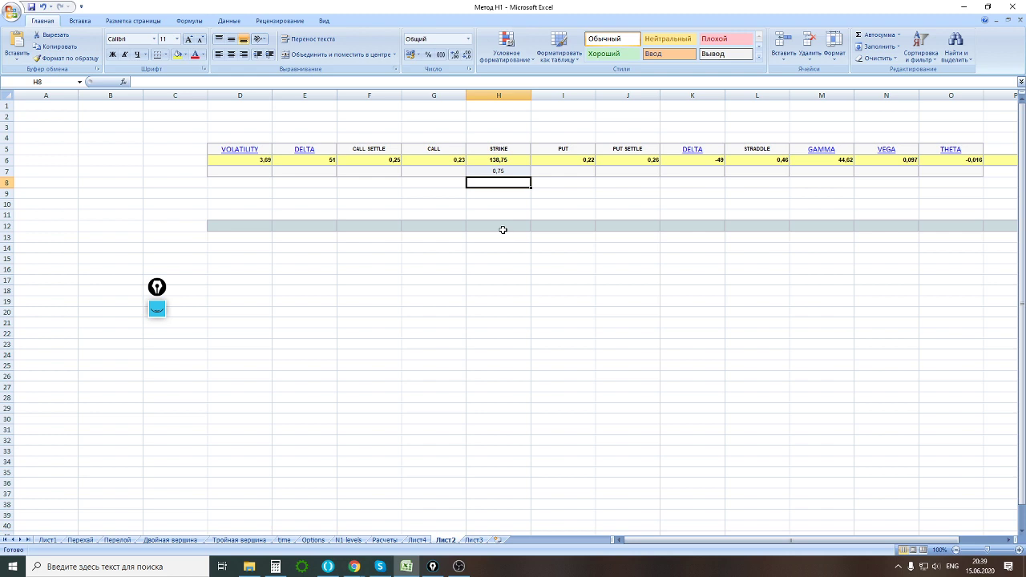
Multiply the value in H7 by 0,32 in cell H8 with the formula =0,32*H7.
{"action": "type", "text": "0,32*"}
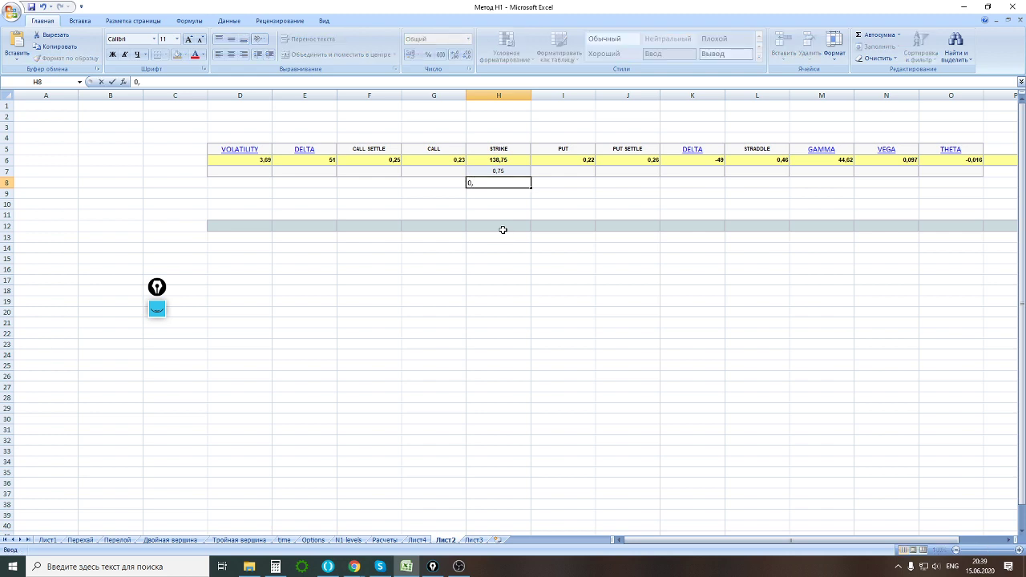
{"action": "left_click", "coordinate": [468, 182]}
{"action": "type", "text": "="}
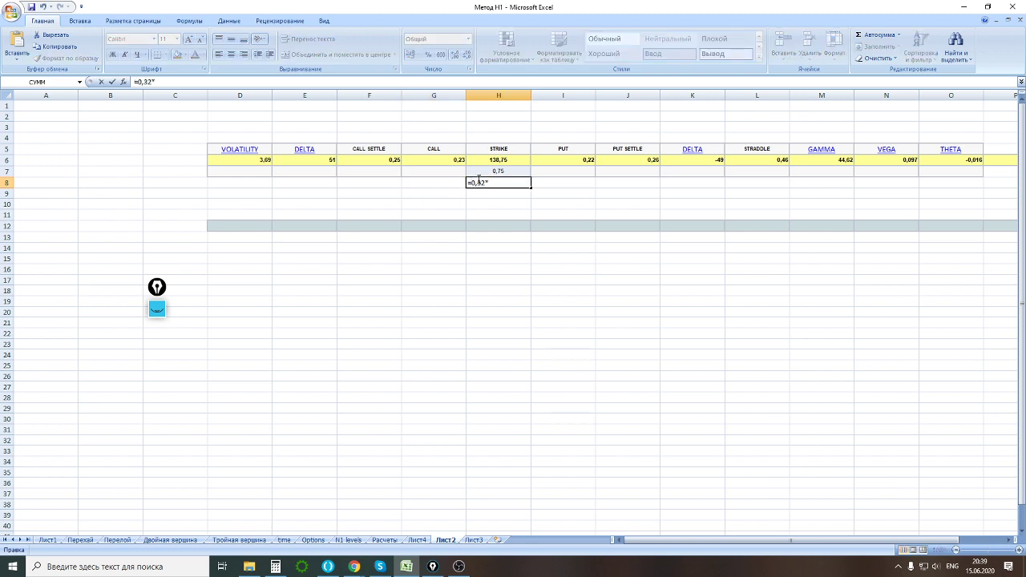
{"action": "left_click", "coordinate": [514, 171]}
{"action": "key", "text": "Return"}
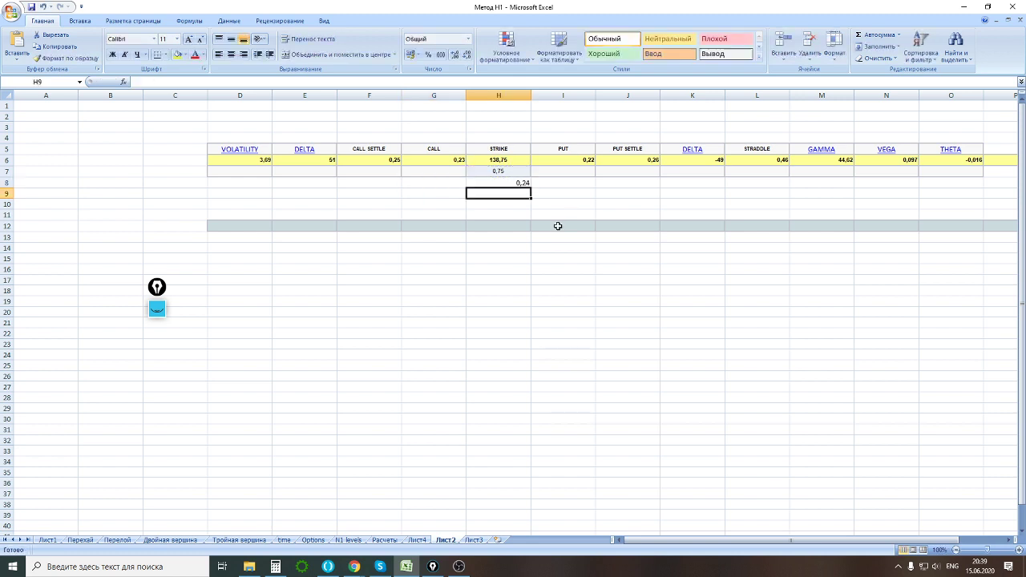
{"action": "left_click", "coordinate": [516, 184]}
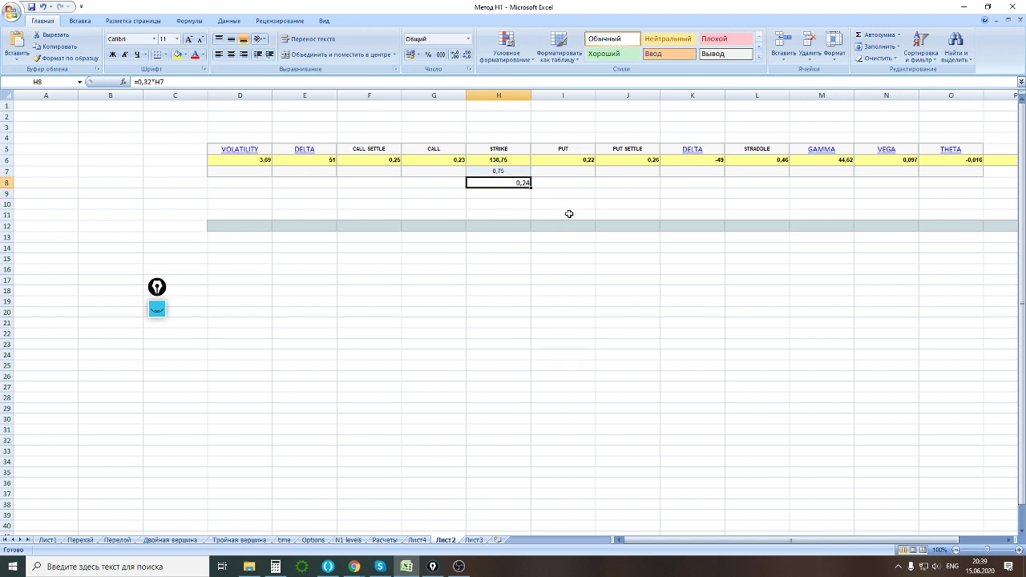
Calculate half of the call price in cell G7 with the formula =G6/2.
{"action": "left_click", "coordinate": [458, 159]}
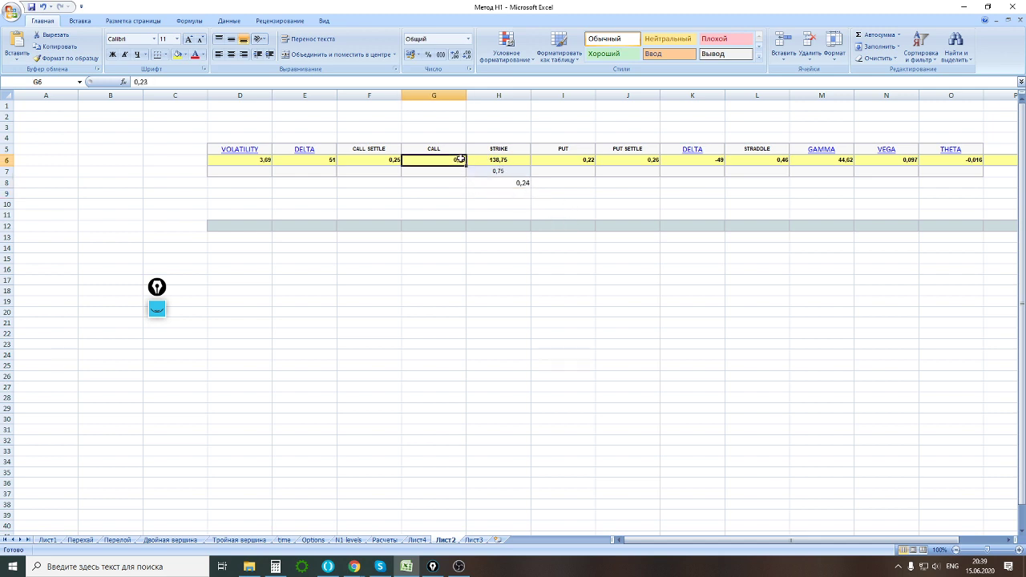
{"action": "left_click", "coordinate": [449, 187]}
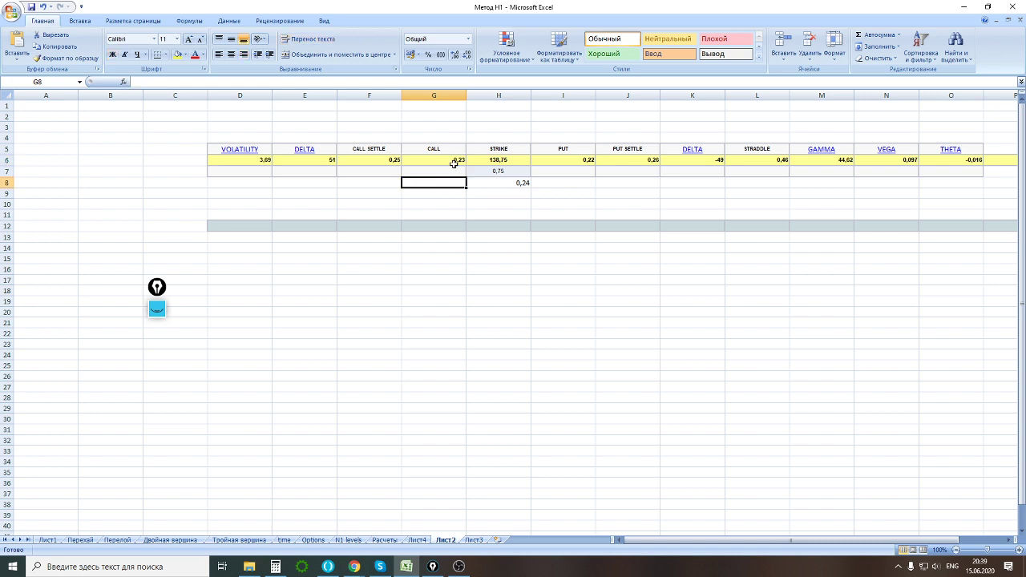
{"action": "left_click", "coordinate": [450, 163]}
{"action": "left_click", "coordinate": [434, 174]}
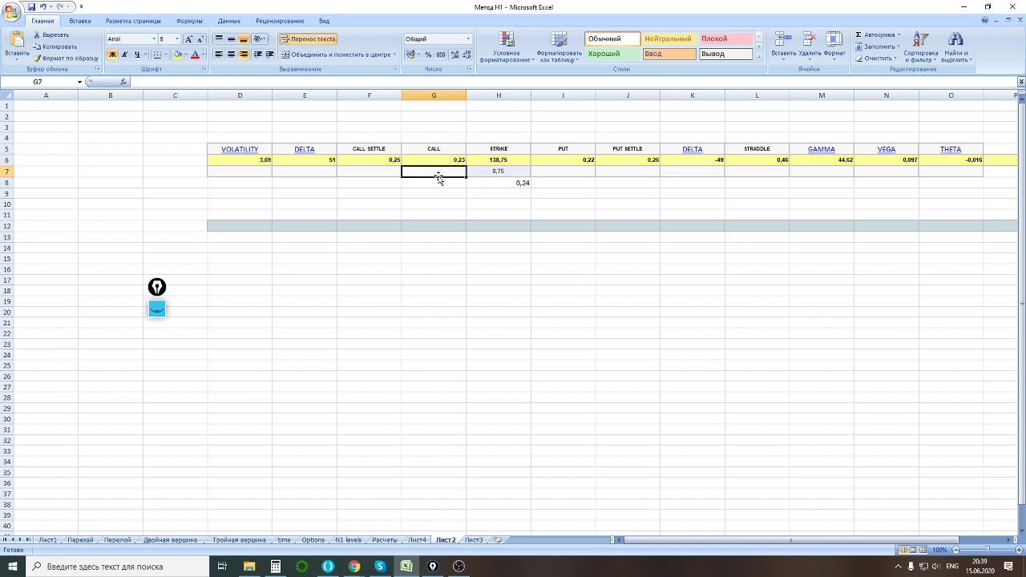
{"action": "type", "text": "="}
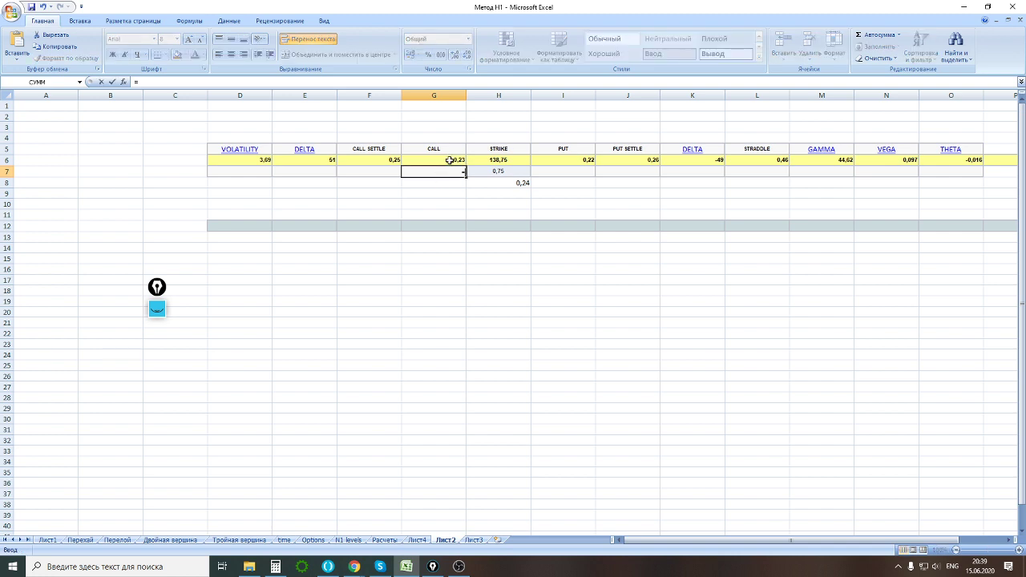
{"action": "left_click", "coordinate": [451, 160]}
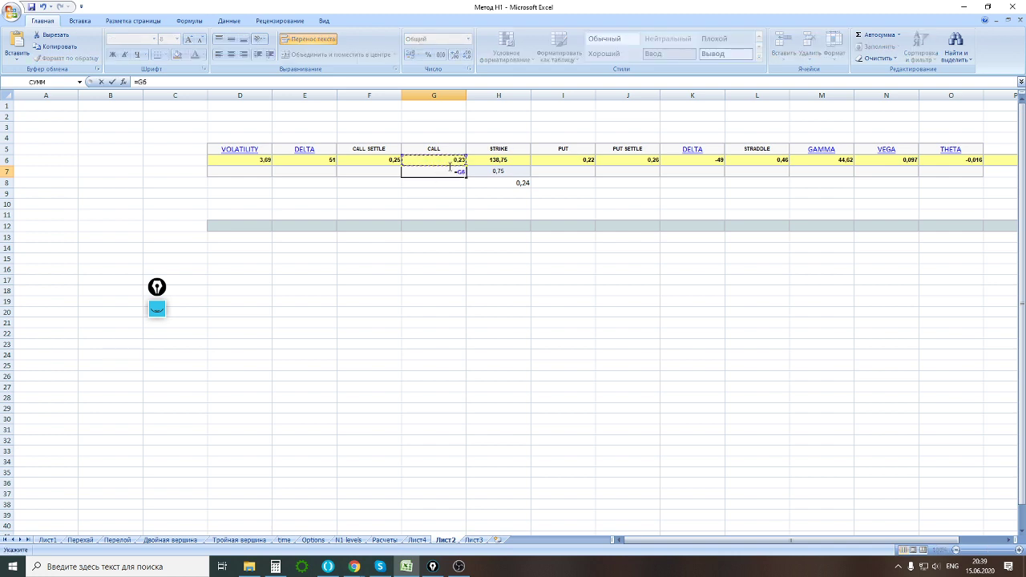
{"action": "type", "text": "/2"}
{"action": "key", "text": "Return"}
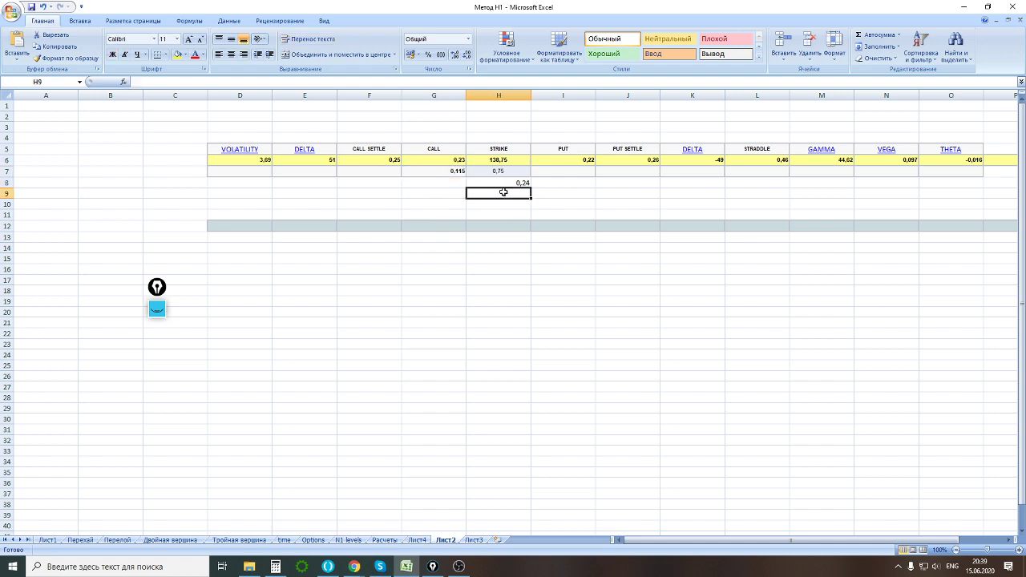
Add the H8 result and the halved call price in cell H9 with the formula =H8+G7.
{"action": "left_click", "coordinate": [499, 186]}
{"action": "left_click", "coordinate": [456, 178]}
{"action": "left_click", "coordinate": [510, 187]}
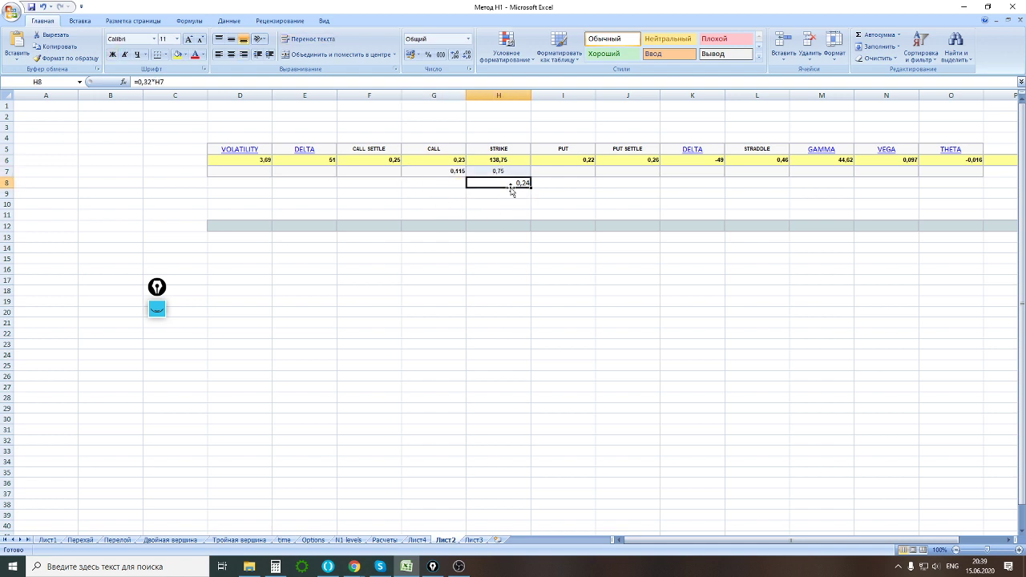
{"action": "key", "text": "Return"}
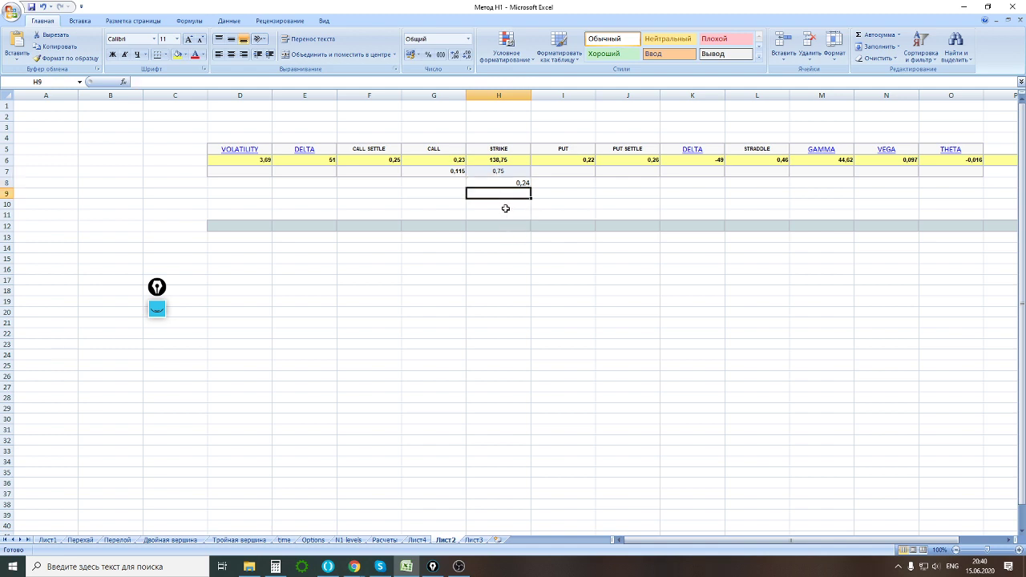
{"action": "type", "text": "="}
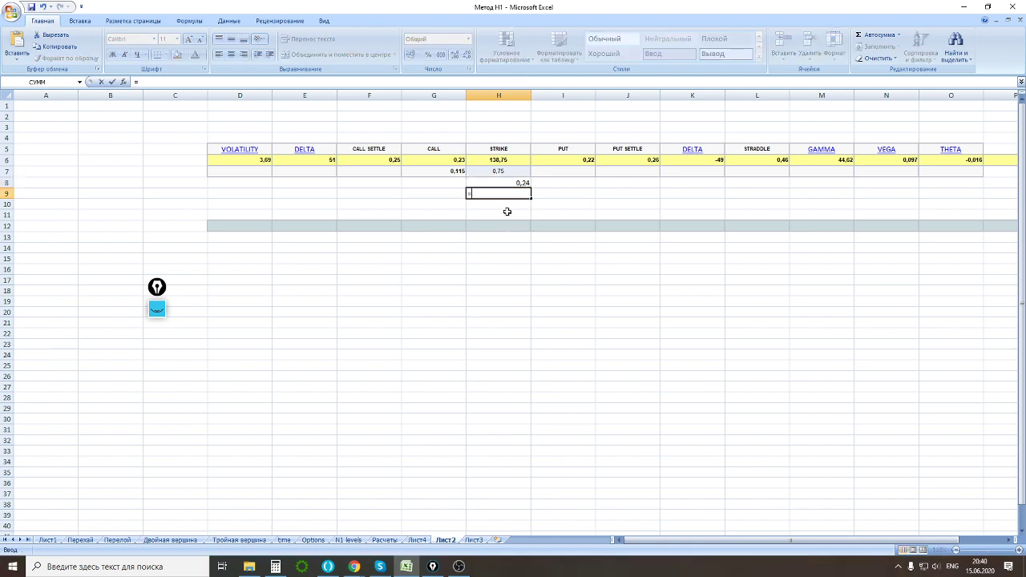
{"action": "left_click", "coordinate": [517, 181]}
{"action": "type", "text": "+"}
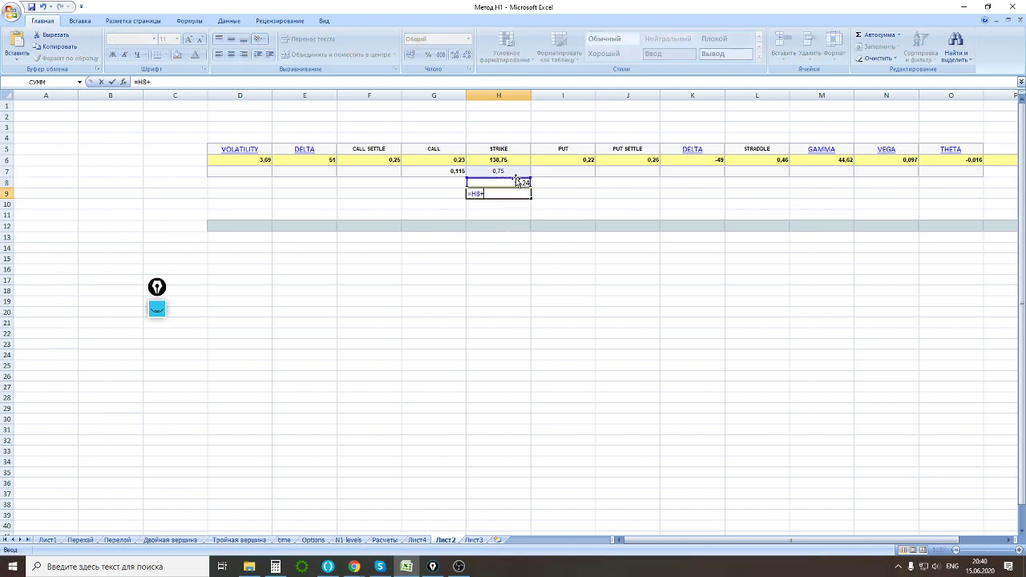
{"action": "left_click", "coordinate": [455, 171]}
{"action": "key", "text": "Return"}
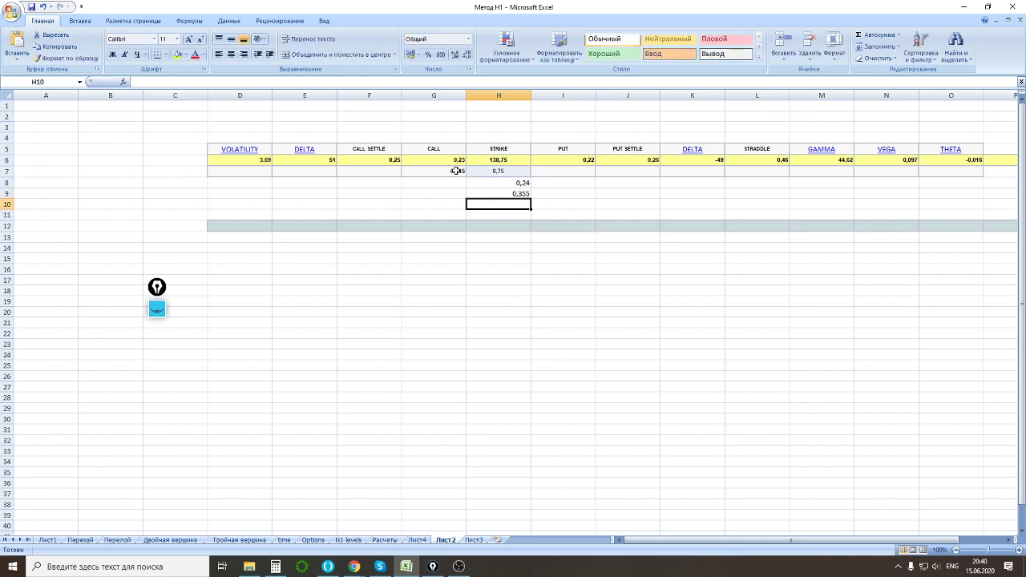
{"action": "left_click", "coordinate": [526, 195]}
Enter the comparison value 0,32 in cell I9 beside the calculated level.
{"action": "left_click", "coordinate": [578, 193]}
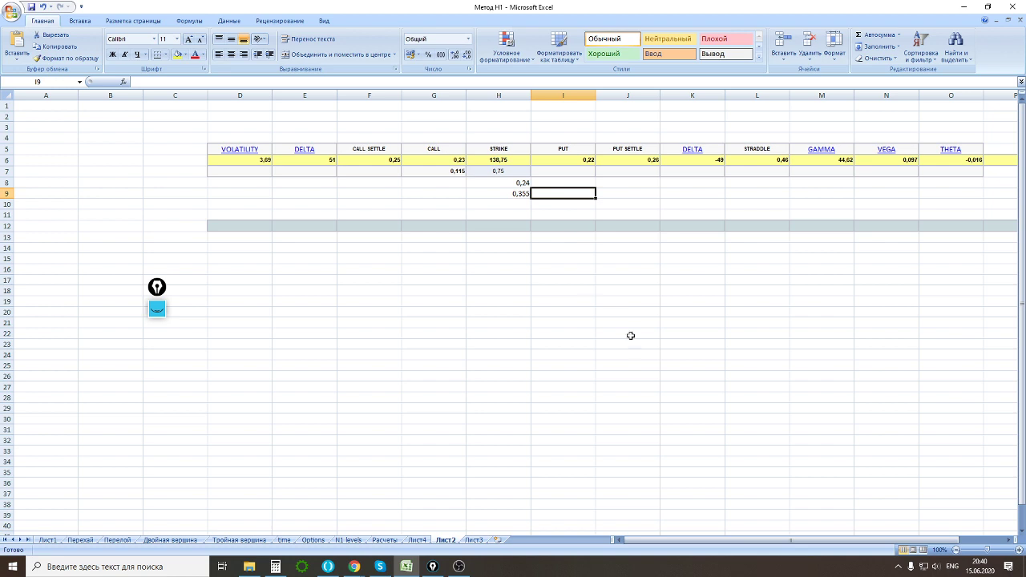
{"action": "type", "text": "0,3"}
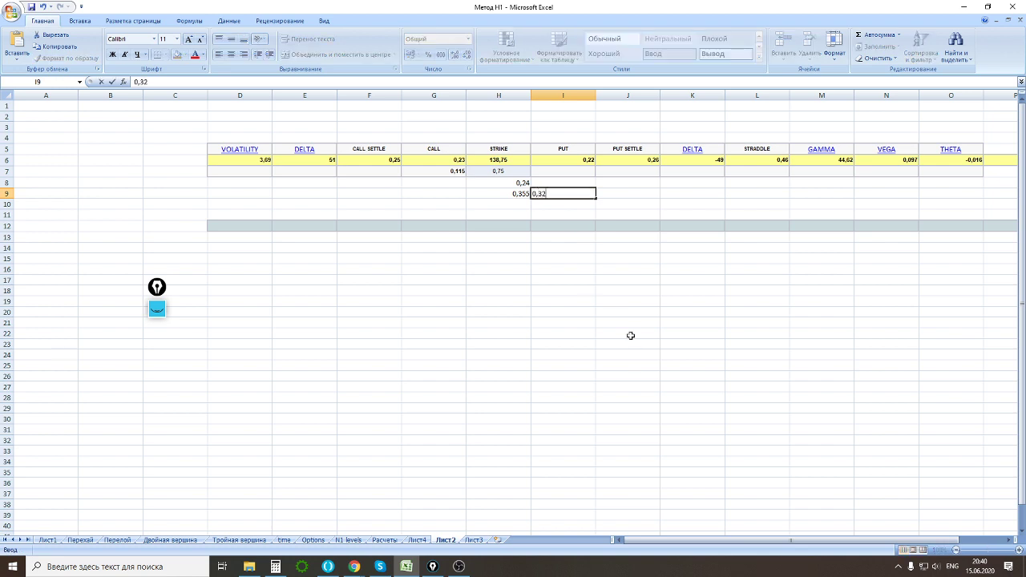
{"action": "type", "text": "2"}
{"action": "key", "text": "Return"}
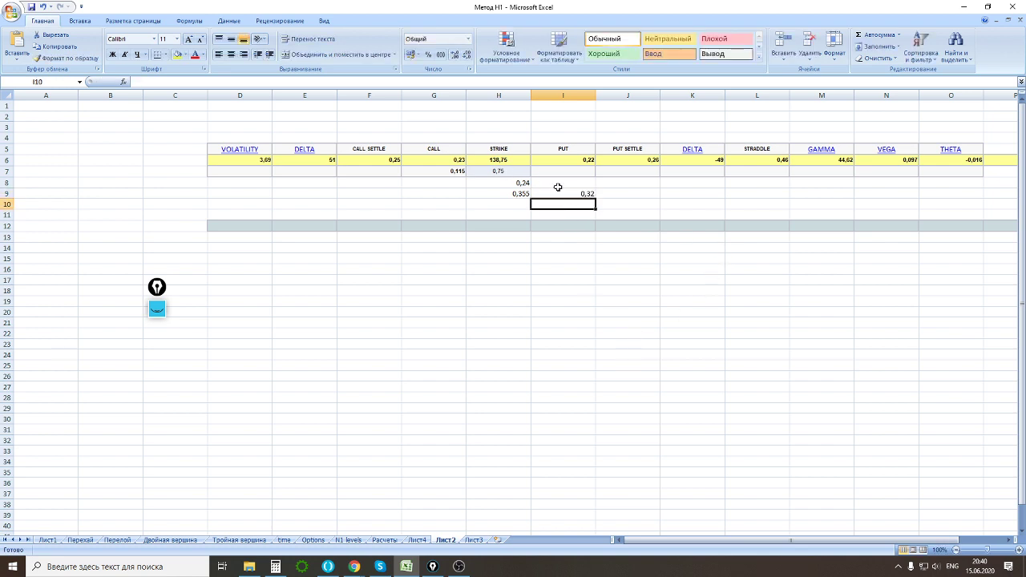
{"action": "left_click", "coordinate": [523, 193]}
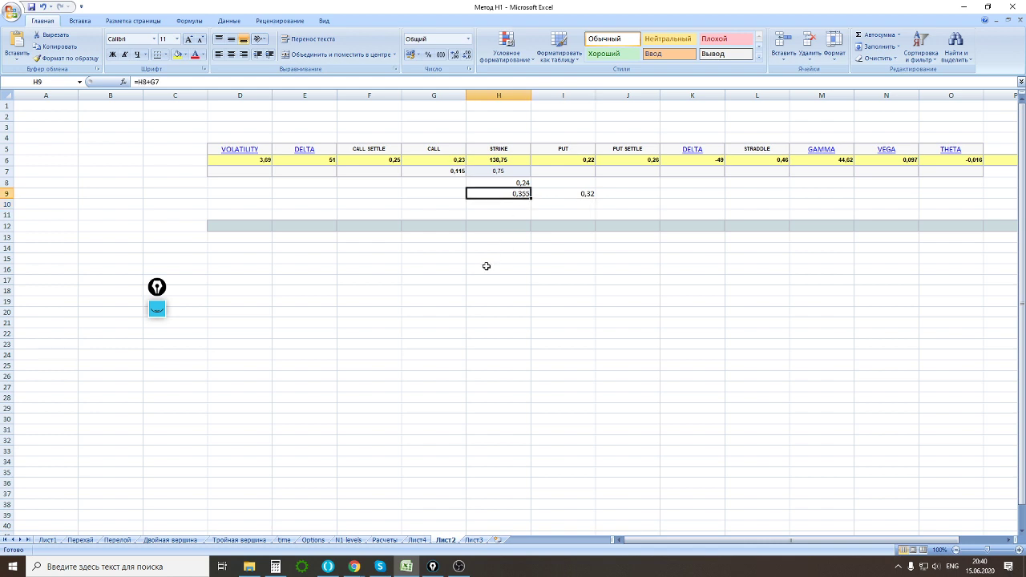
Calculate the difference between the calculated level and the comparison value in cell I10 with =H9-I9.
{"action": "left_click", "coordinate": [551, 203]}
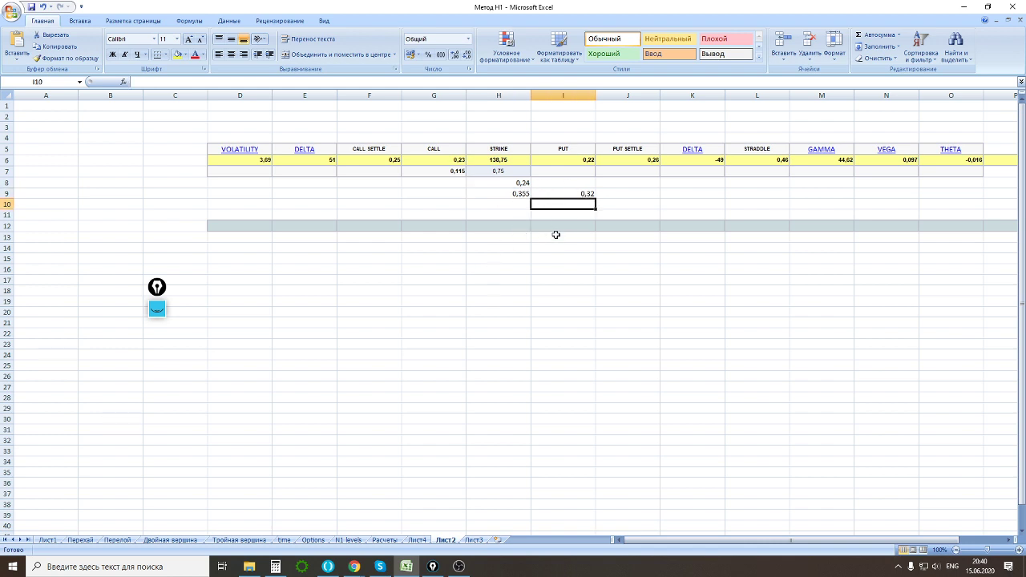
{"action": "type", "text": "="}
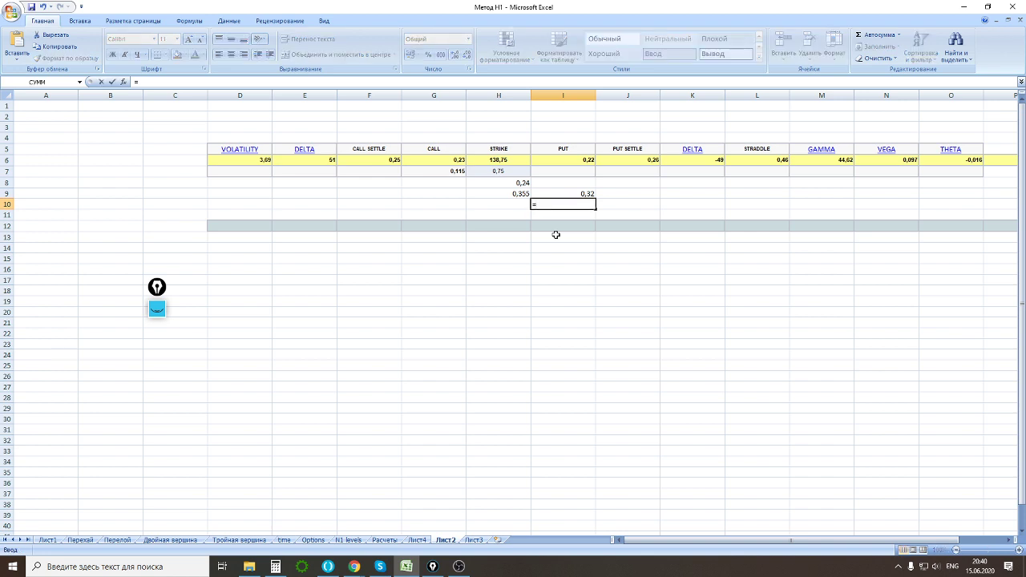
{"action": "left_click", "coordinate": [582, 193]}
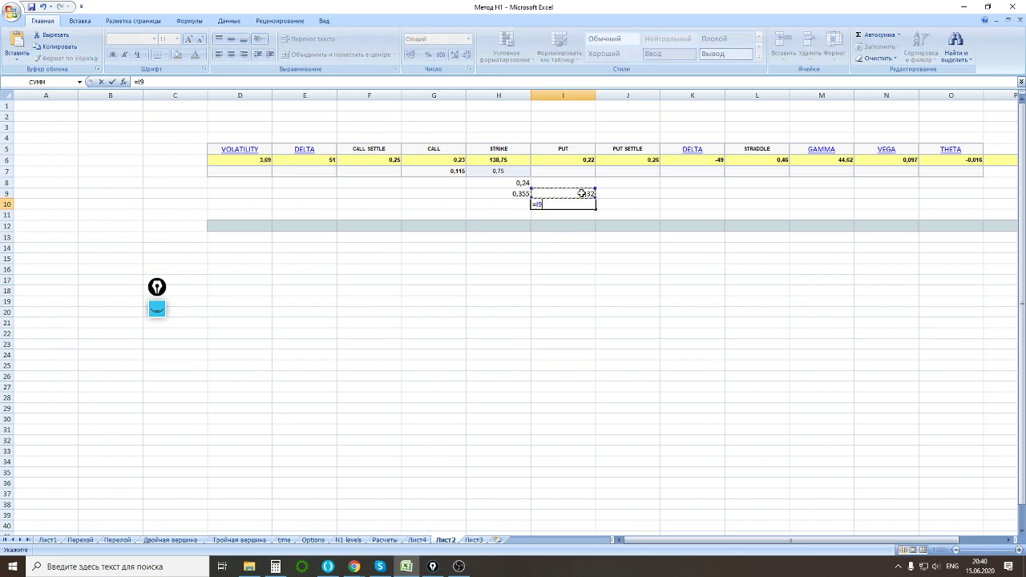
{"action": "left_click", "coordinate": [517, 194]}
{"action": "type", "text": "-"}
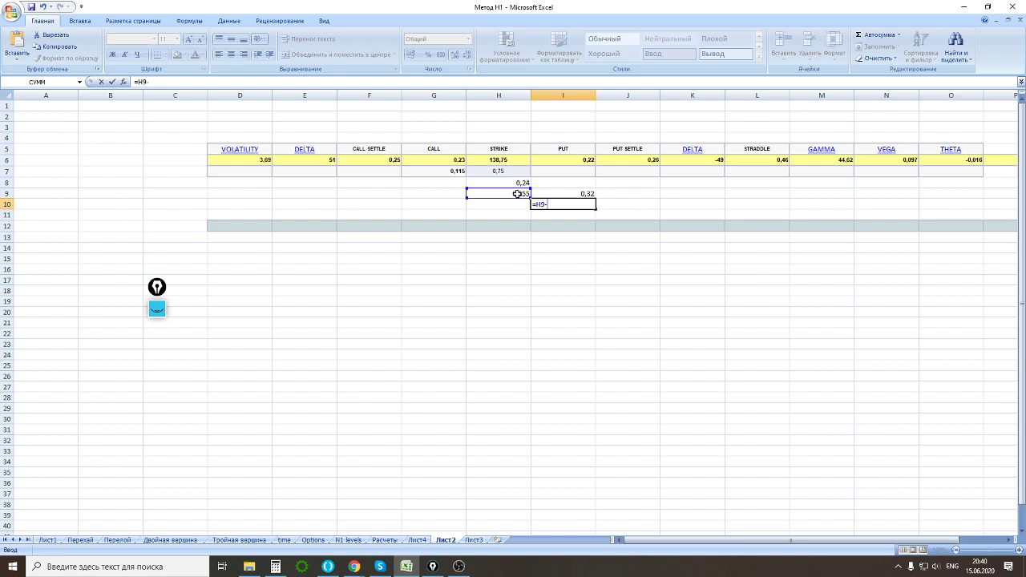
{"action": "left_click", "coordinate": [576, 195]}
{"action": "key", "text": "Return"}
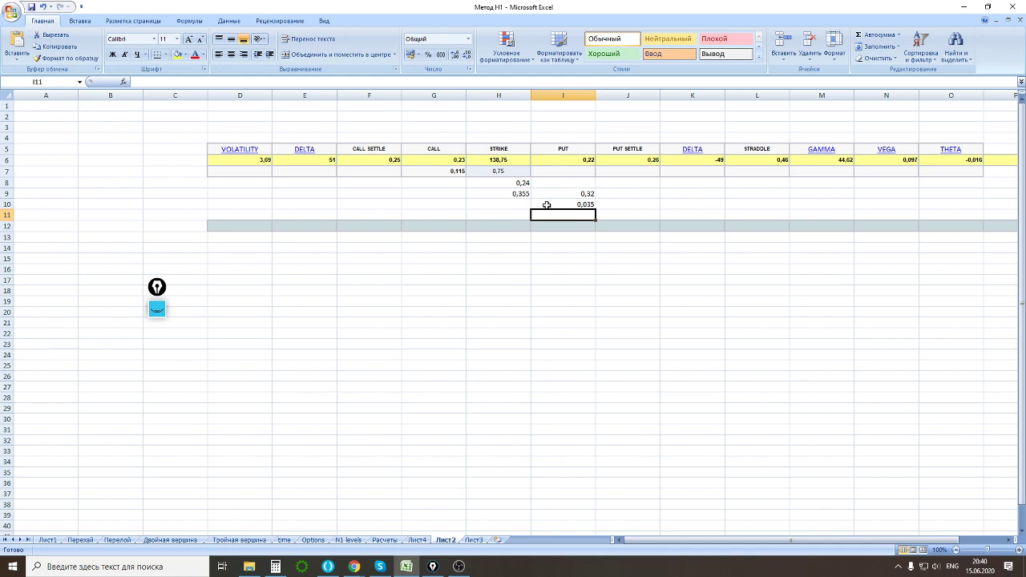
{"action": "left_click", "coordinate": [606, 205]}
{"action": "left_click", "coordinate": [590, 204]}
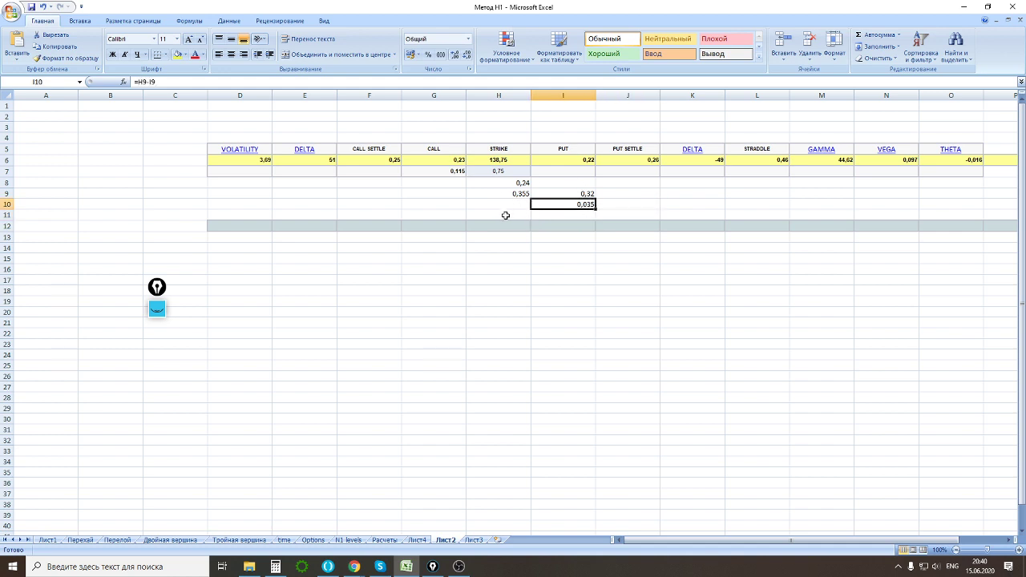
{"action": "left_click", "coordinate": [505, 214]}
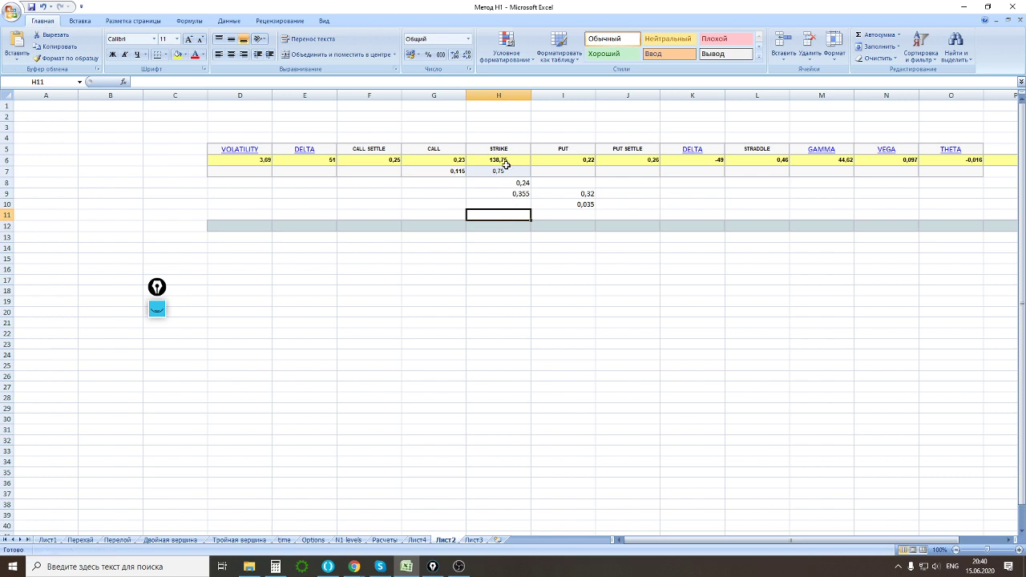
{"action": "left_click", "coordinate": [499, 202]}
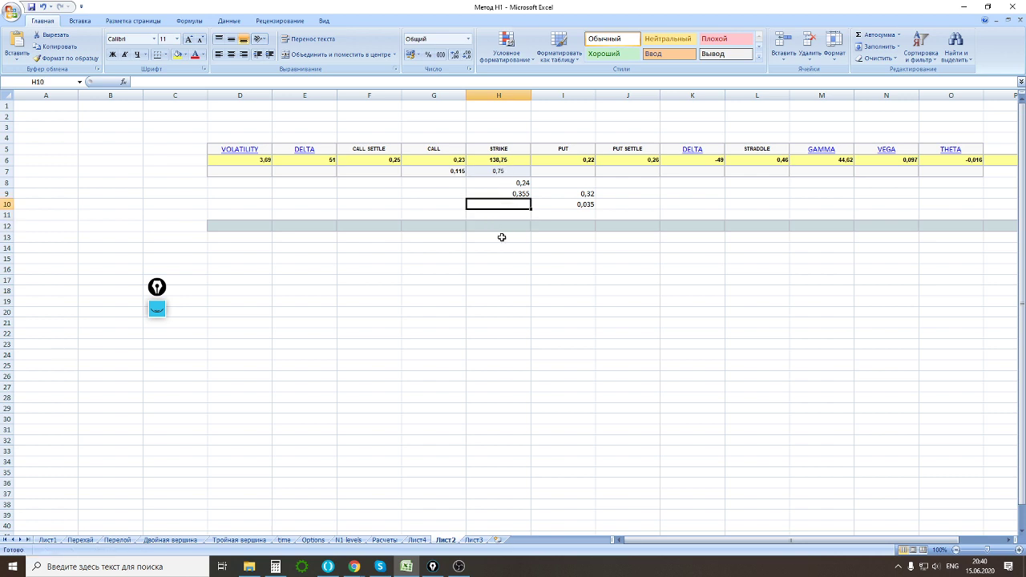
Calculate the final price level in cell H10 by adding the I10 difference to 139 with the formula =139+I10.
{"action": "type", "text": "139"}
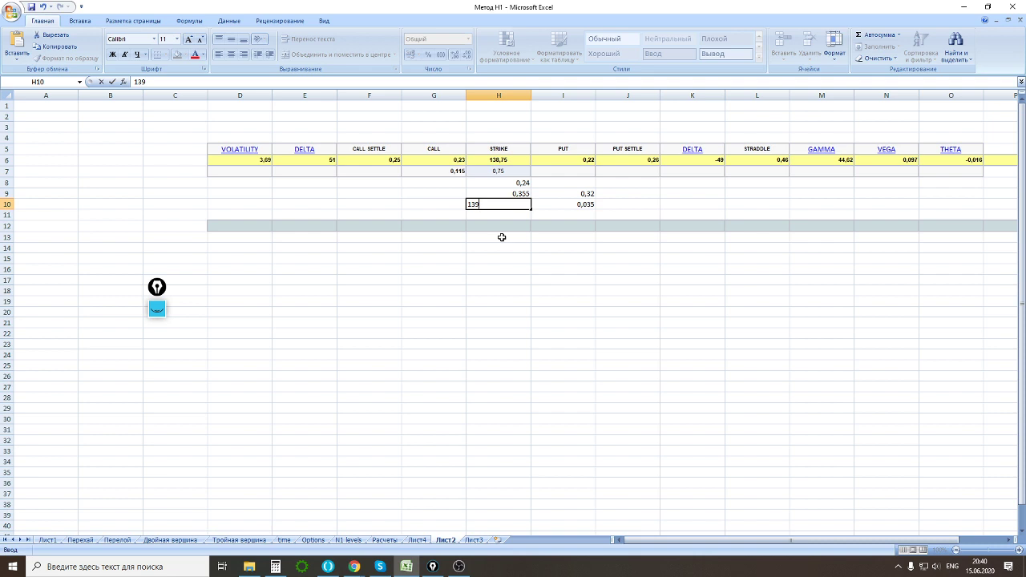
{"action": "key", "text": "Left"}
{"action": "key", "text": "Left"}
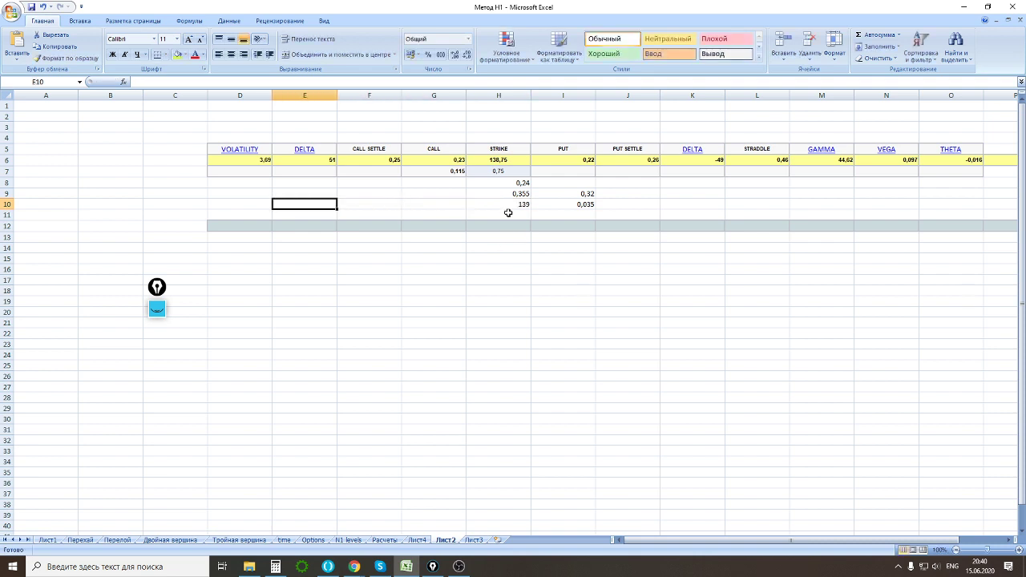
{"action": "double_click", "coordinate": [509, 205]}
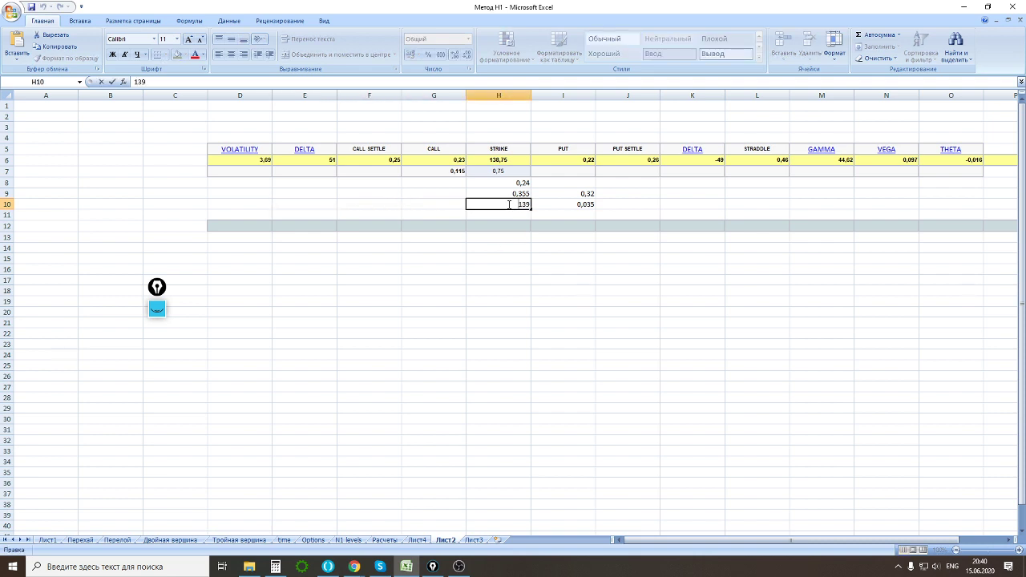
{"action": "type", "text": "="}
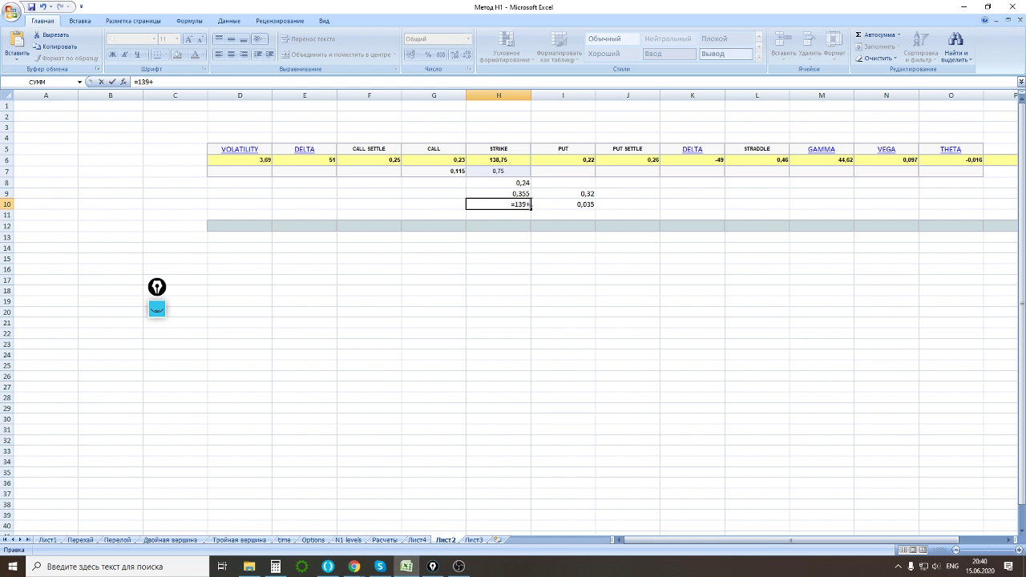
{"action": "type", "text": "+"}
{"action": "left_click", "coordinate": [556, 205]}
{"action": "key", "text": "Return"}
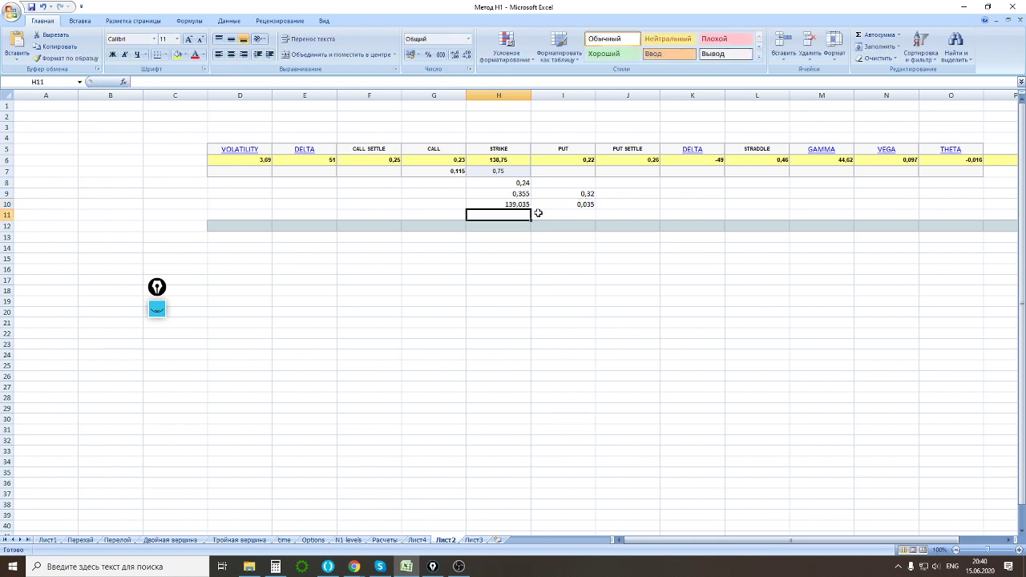
{"action": "left_click", "coordinate": [510, 204]}
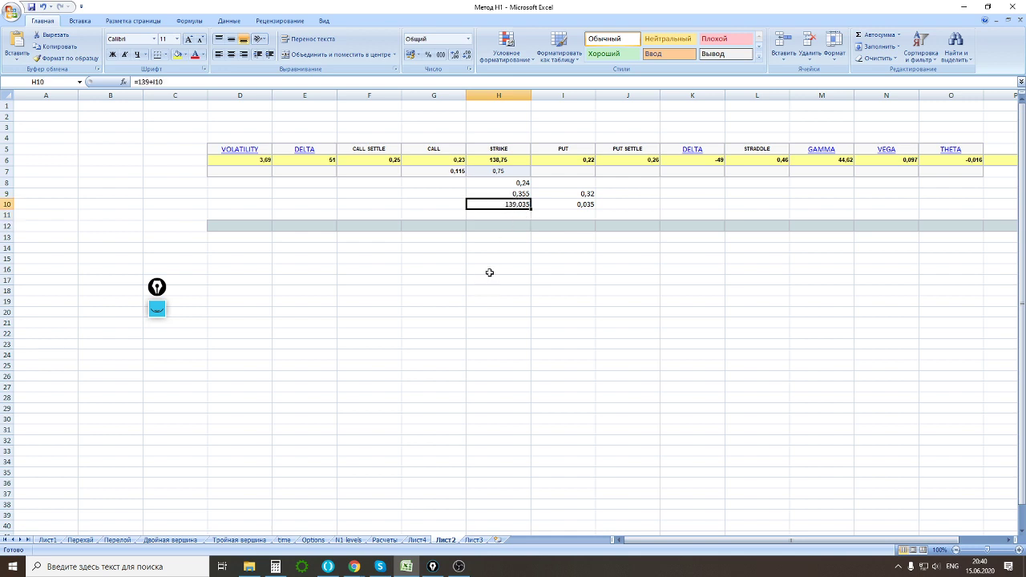
Switch to QuikStrike to check the breakeven on the 138,75 call chart, and return to Excel to compare it with H10.
{"action": "mouse_move", "coordinate": [355, 566]}
{"action": "left_click", "coordinate": [293, 517]}
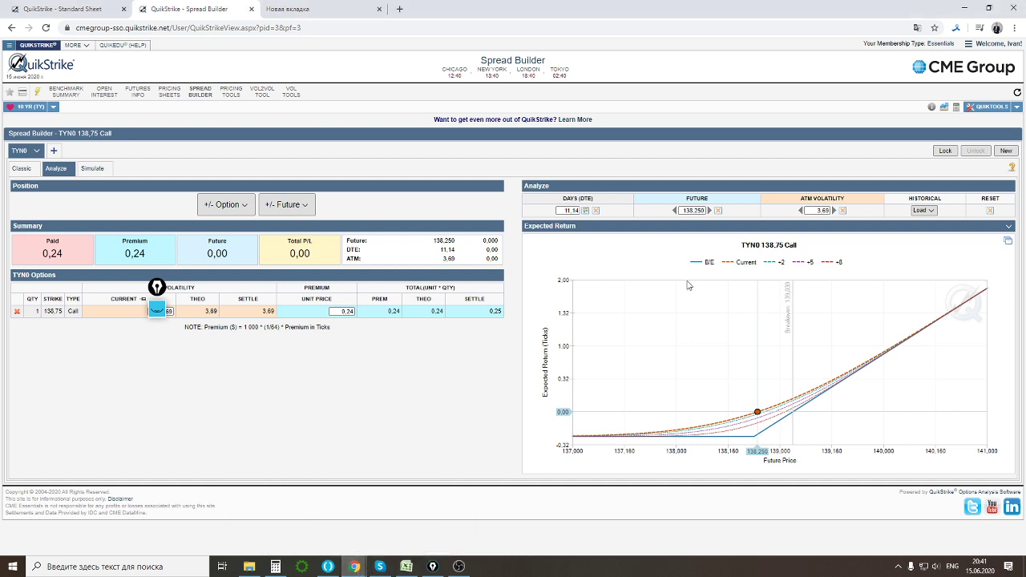
{"action": "left_click", "coordinate": [406, 563]}
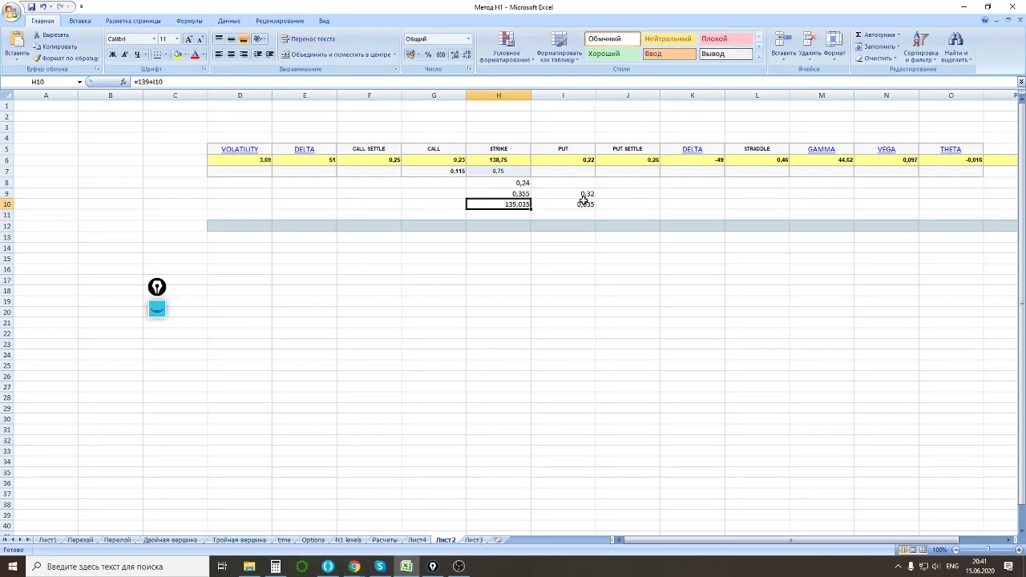
{"action": "left_click", "coordinate": [581, 204]}
{"action": "left_click", "coordinate": [514, 206]}
{"action": "left_click", "coordinate": [291, 204]}
Clear the option data and calculations from cells D6:O10, keeping the header row.
{"action": "left_click_drag", "start_coordinate": [222, 170], "coordinate": [772, 217]}
{"action": "left_click_drag", "start_coordinate": [261, 160], "coordinate": [924, 211]}
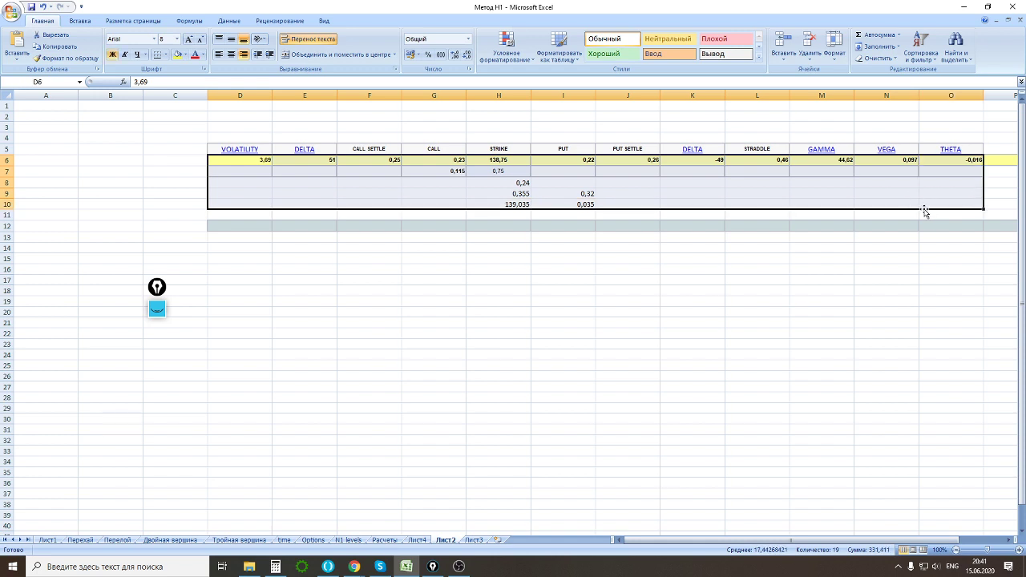
{"action": "key", "text": "Delete"}
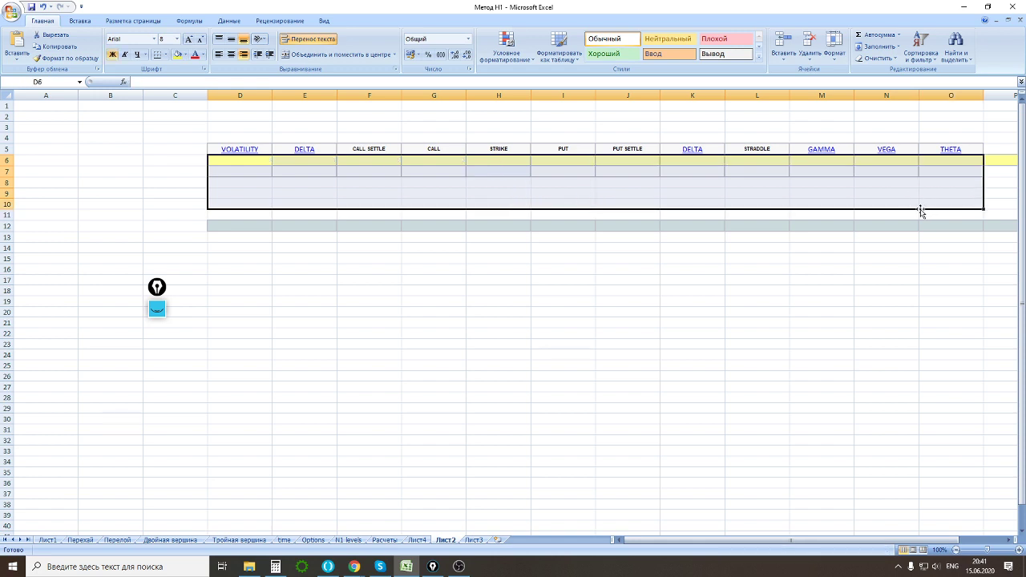
{"action": "left_click", "coordinate": [383, 130]}
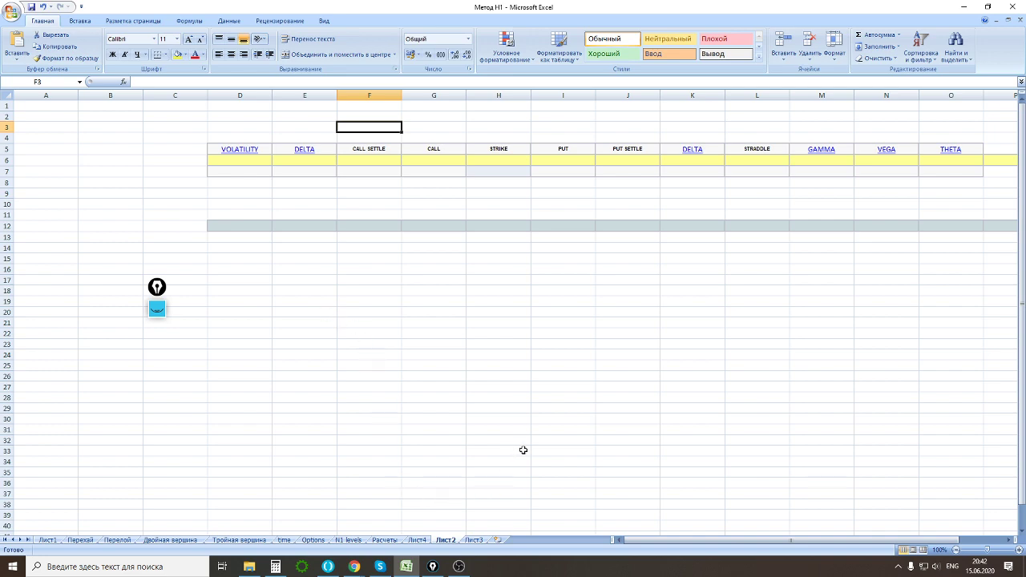
{"action": "left_click", "coordinate": [459, 566]}
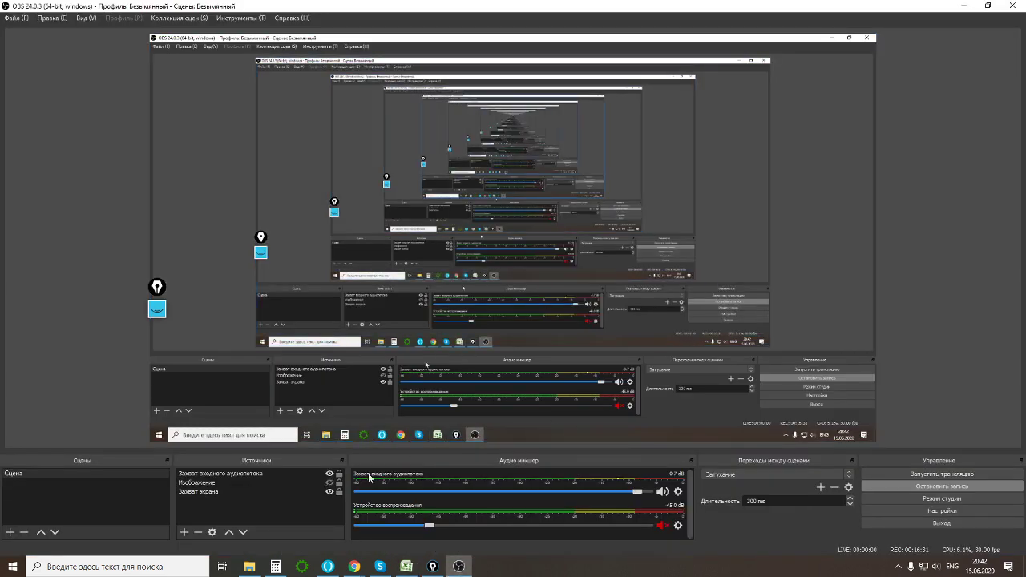